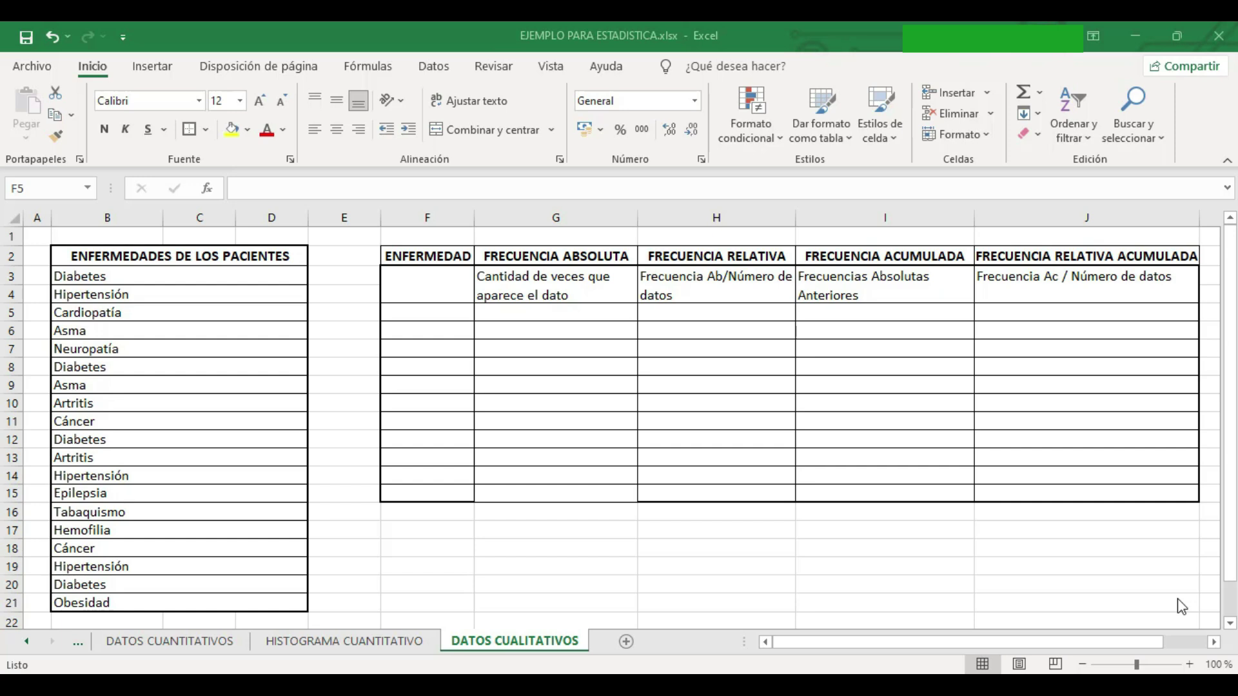
Step: Copy the patient disease list B3:D21 into the ENFERMEDAD column starting at F5 and unmerge the pasted cells
key(alt+Tab)
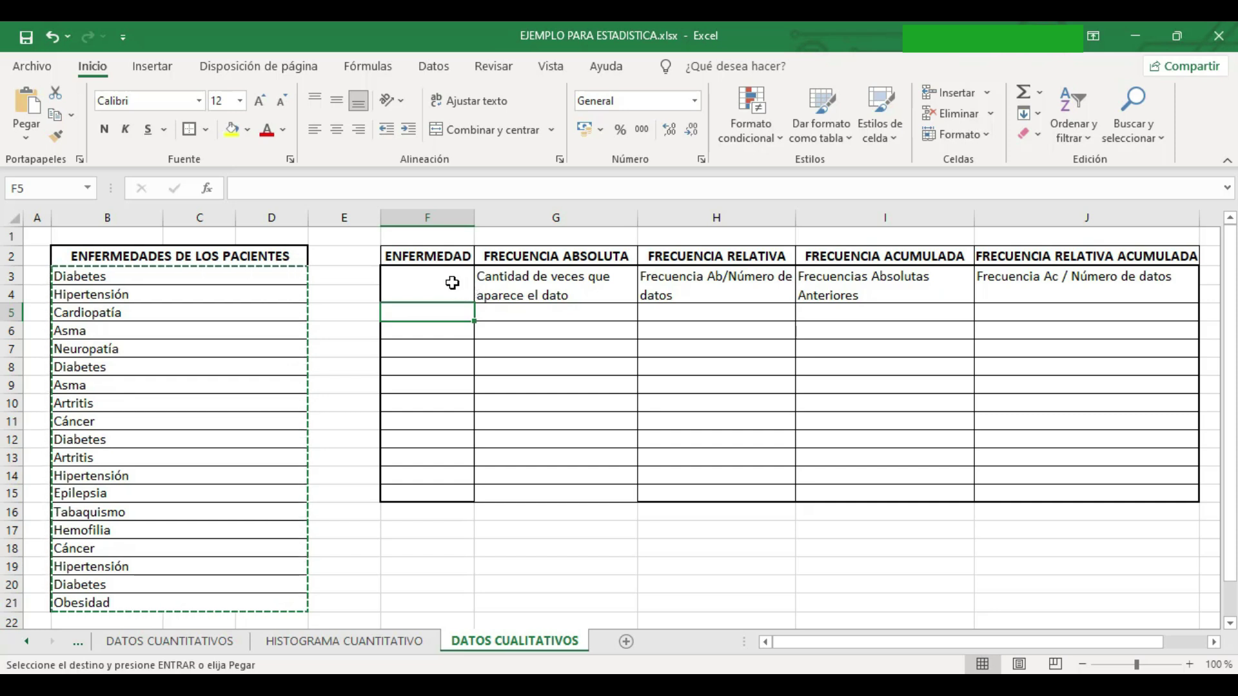
click(324, 274)
click(220, 274)
mouse_move(220, 274)
mouse_down()
mouse_move(221, 445)
mouse_move(194, 603)
mouse_up()
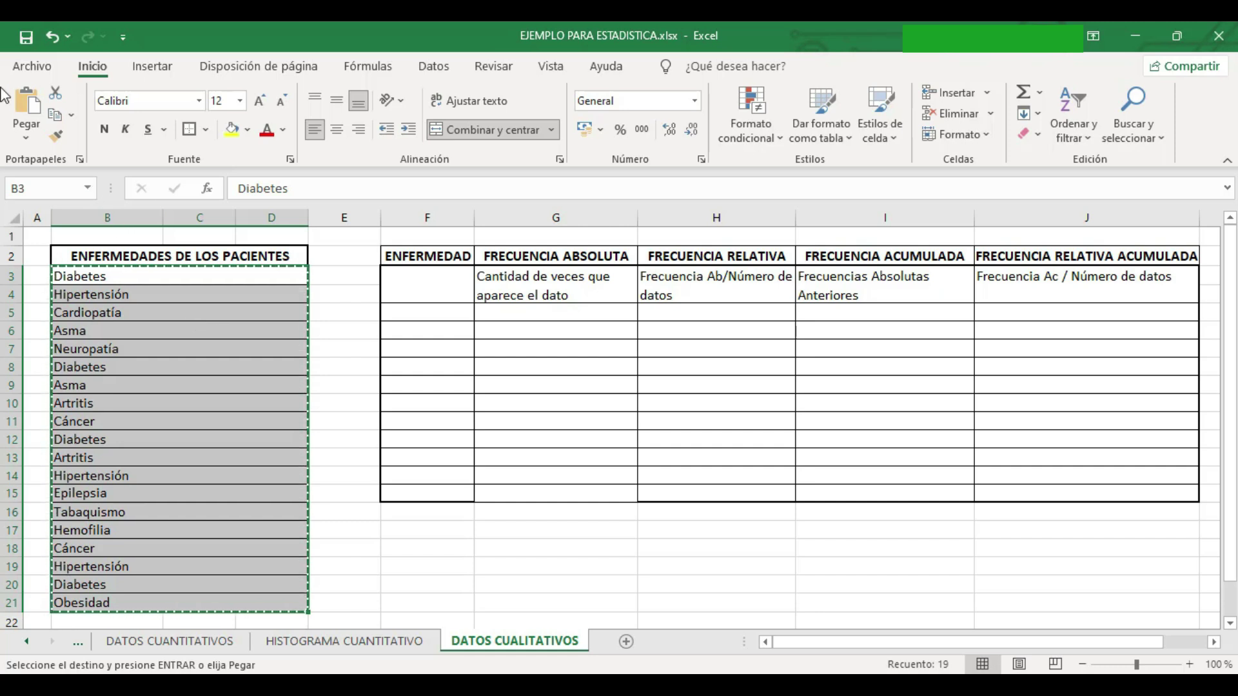
click(422, 314)
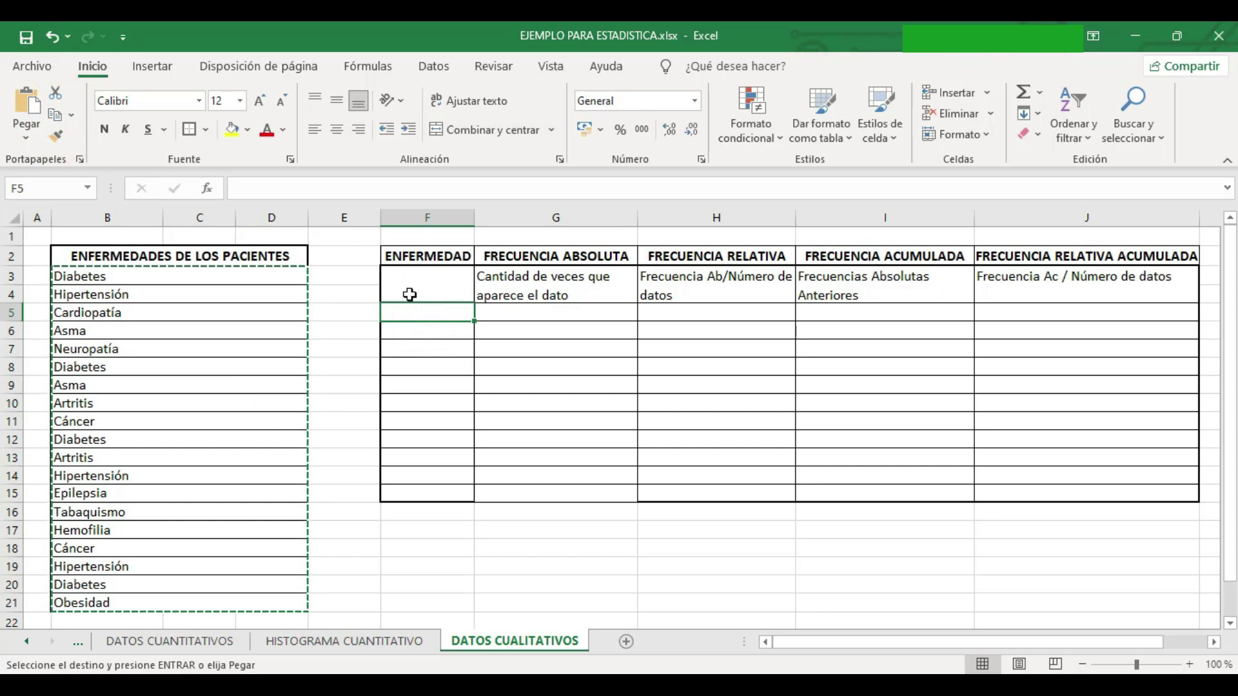
click(27, 109)
drag(408, 312, 687, 611)
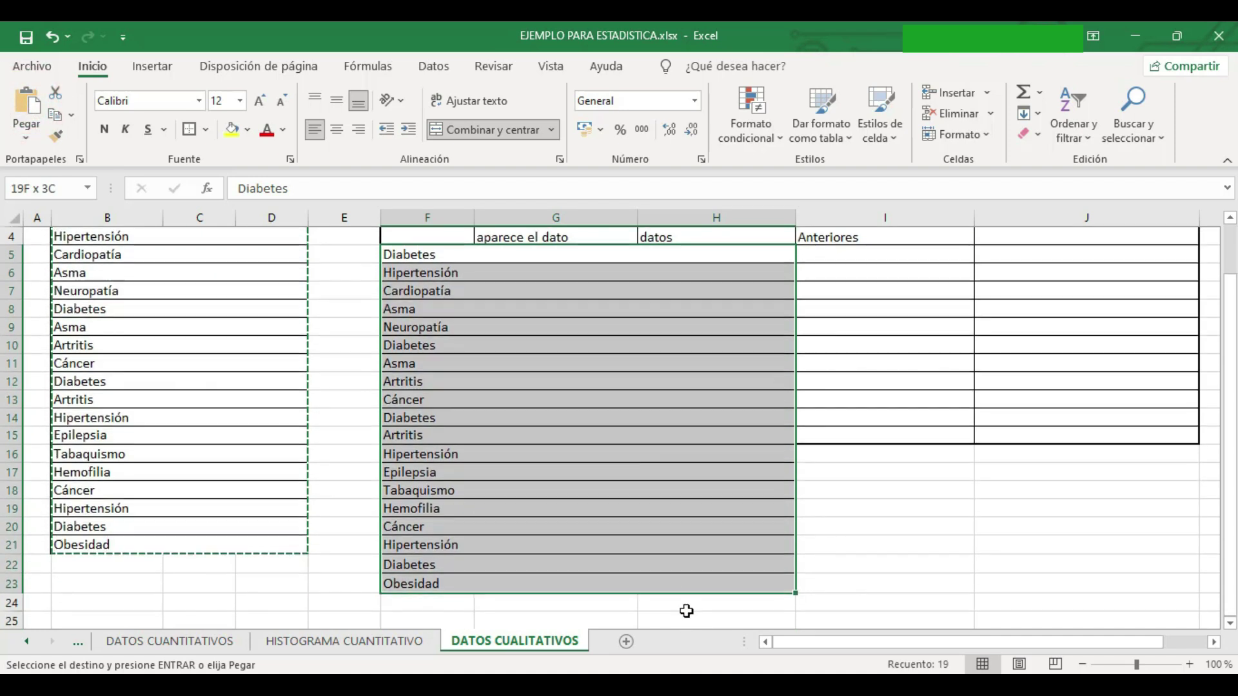
key(ctrl+z)
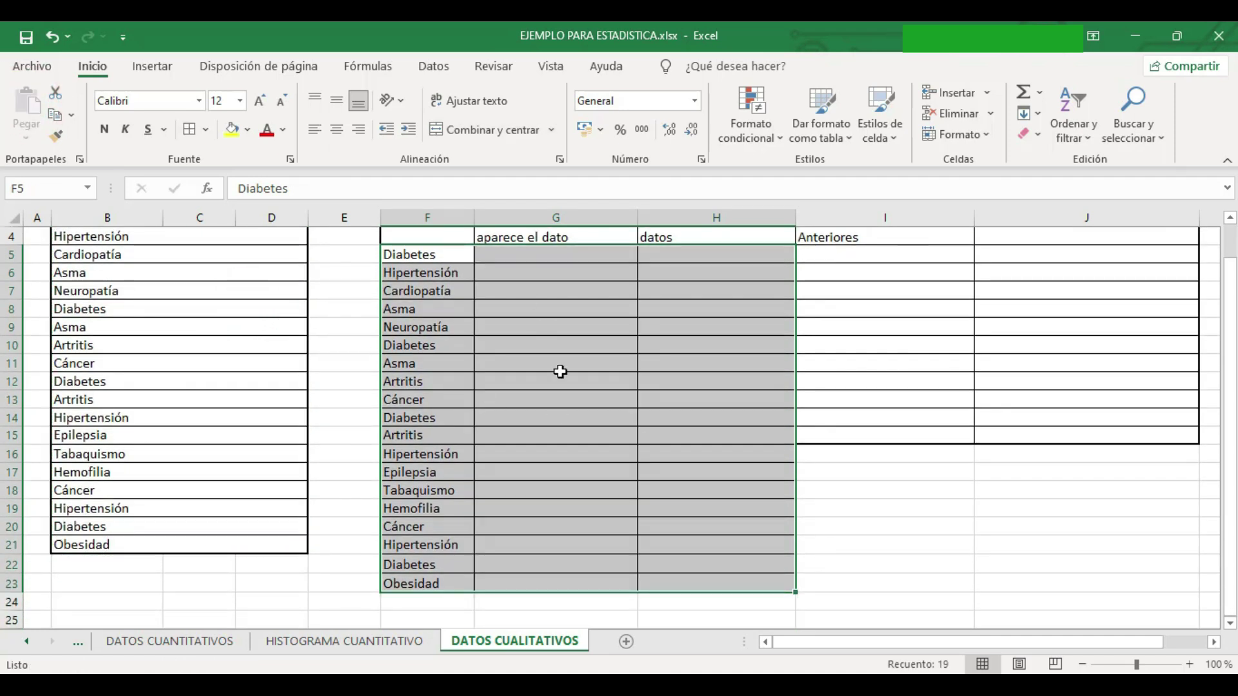
Step: Remove the duplicate diseases from F5:F23, continuing with the current selection only
click(416, 255)
drag(416, 269, 475, 580)
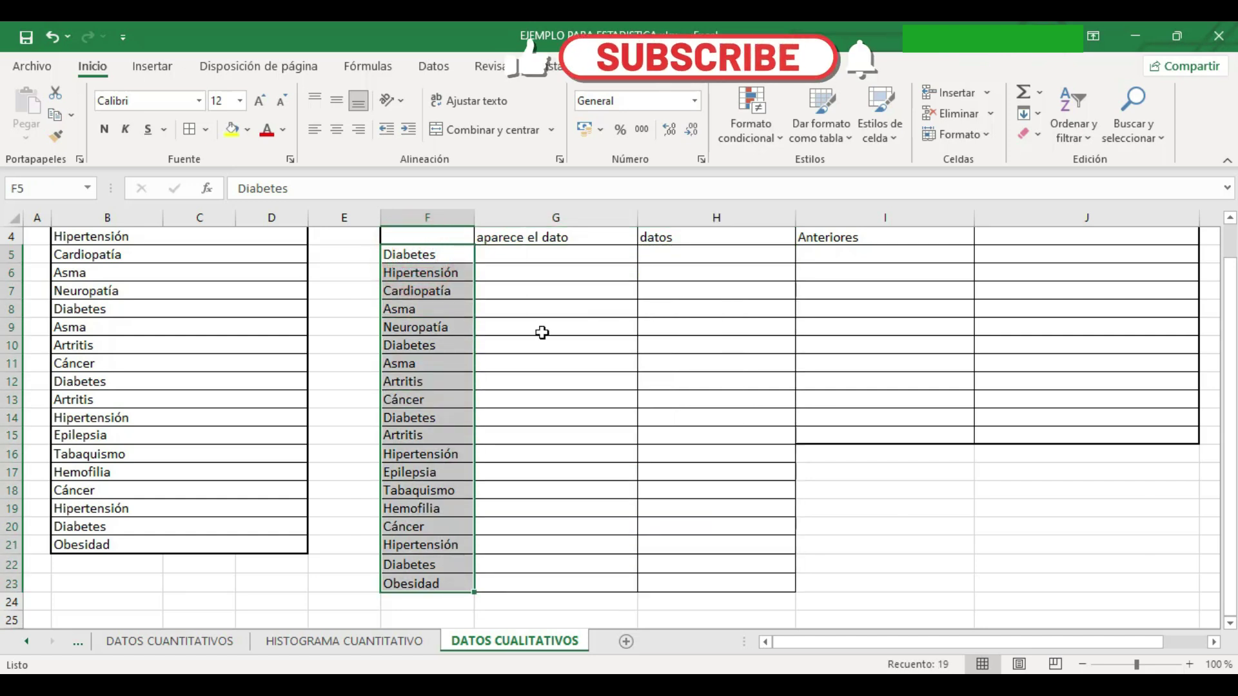
click(433, 68)
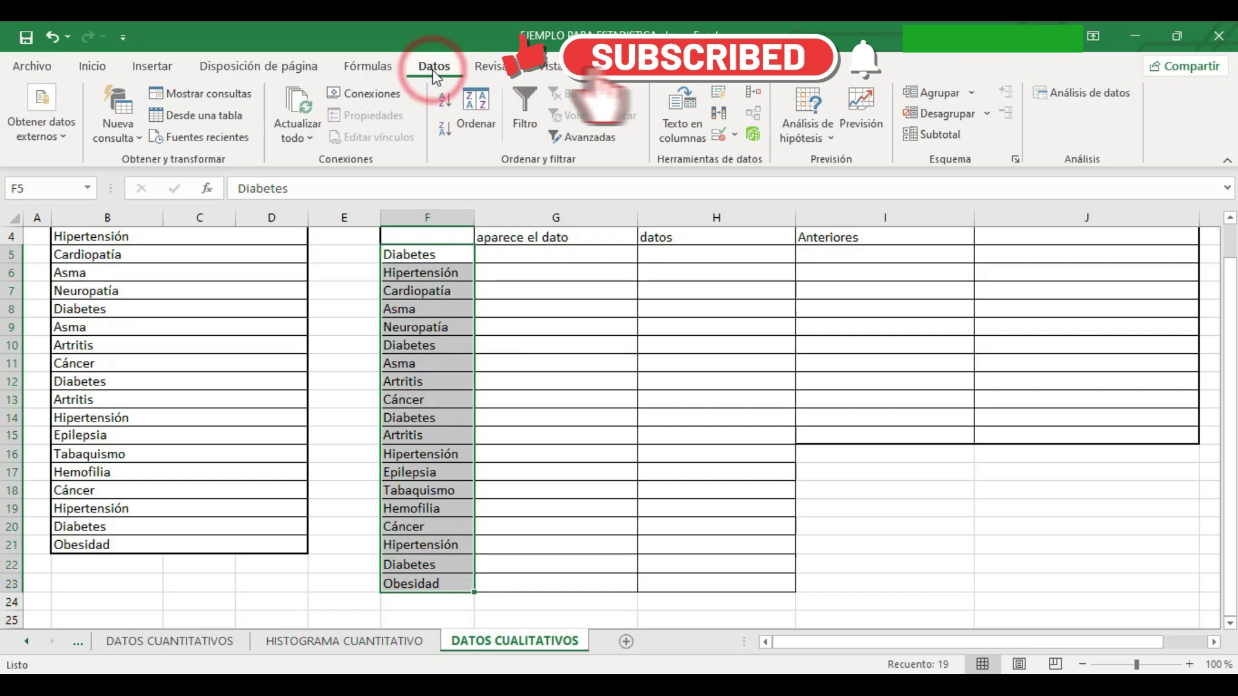
click(721, 116)
click(153, 350)
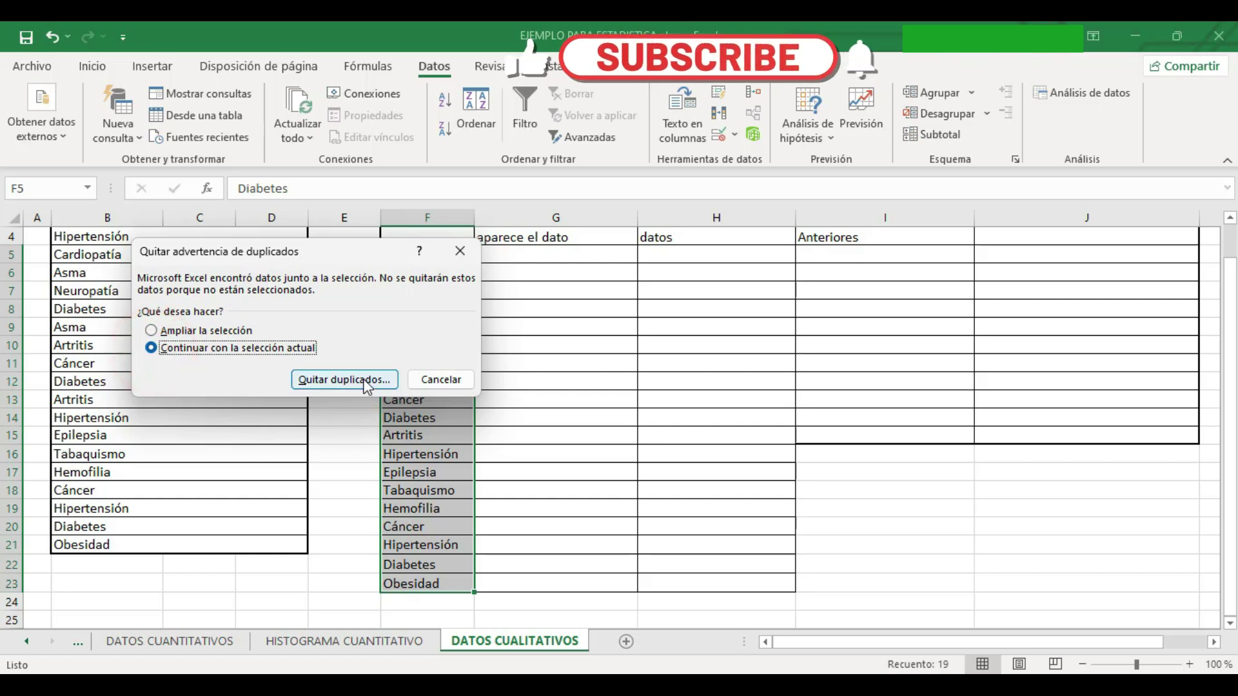
click(344, 380)
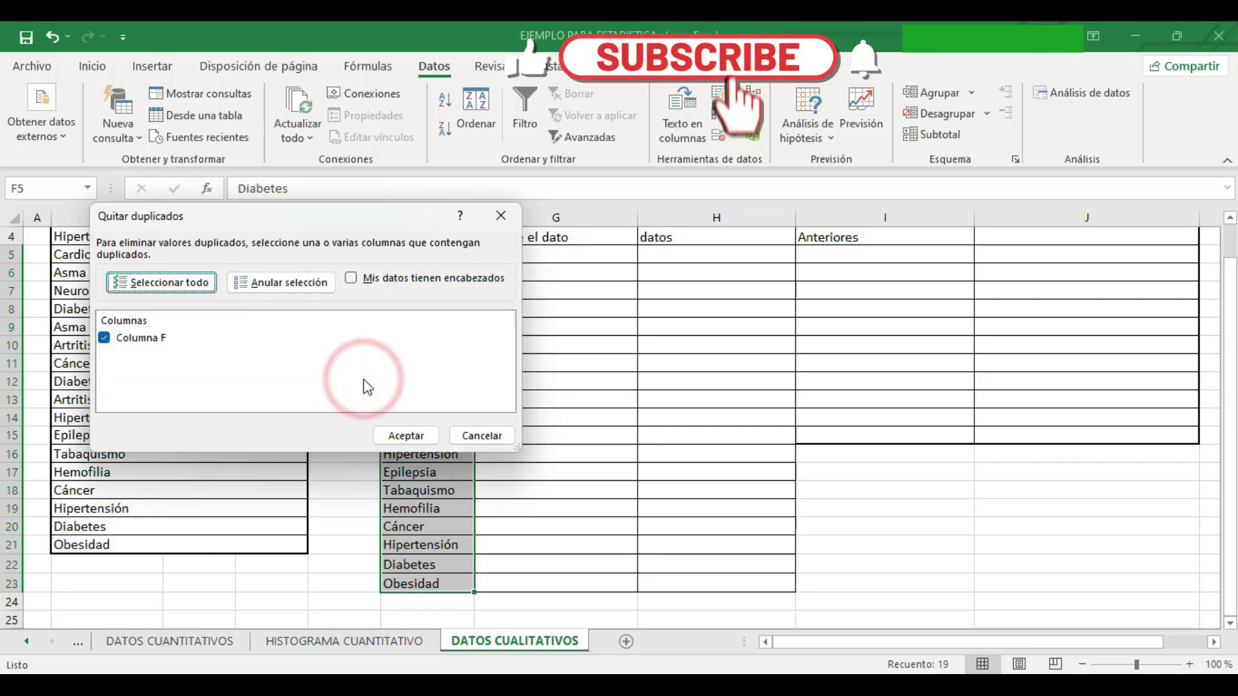
click(417, 434)
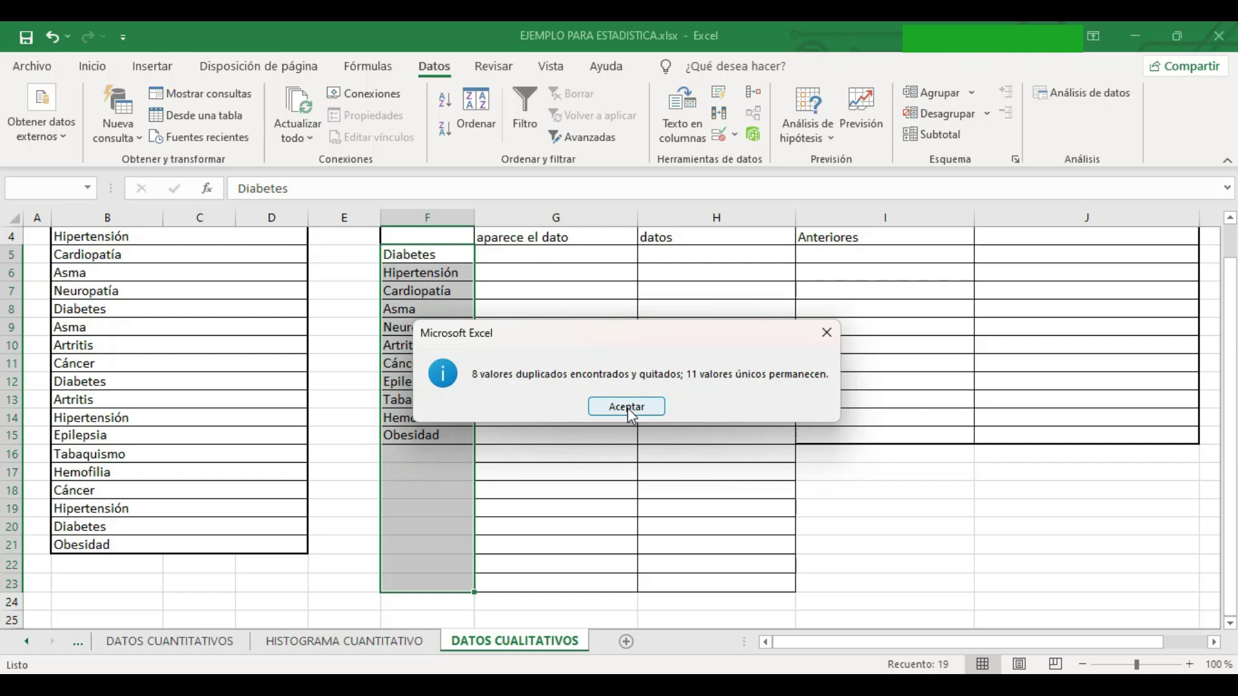
click(628, 408)
Step: Remove all borders from the leftover cells G16:H23 below the frequency table
drag(527, 462, 701, 583)
click(93, 66)
click(207, 129)
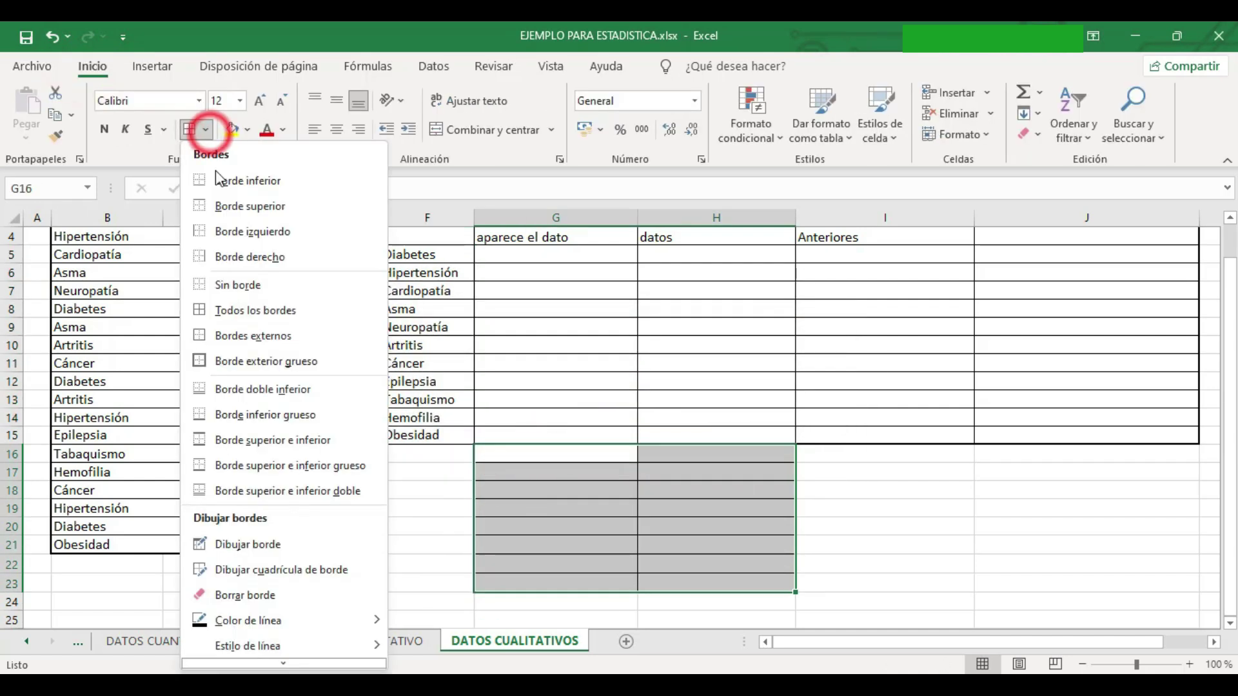
click(216, 279)
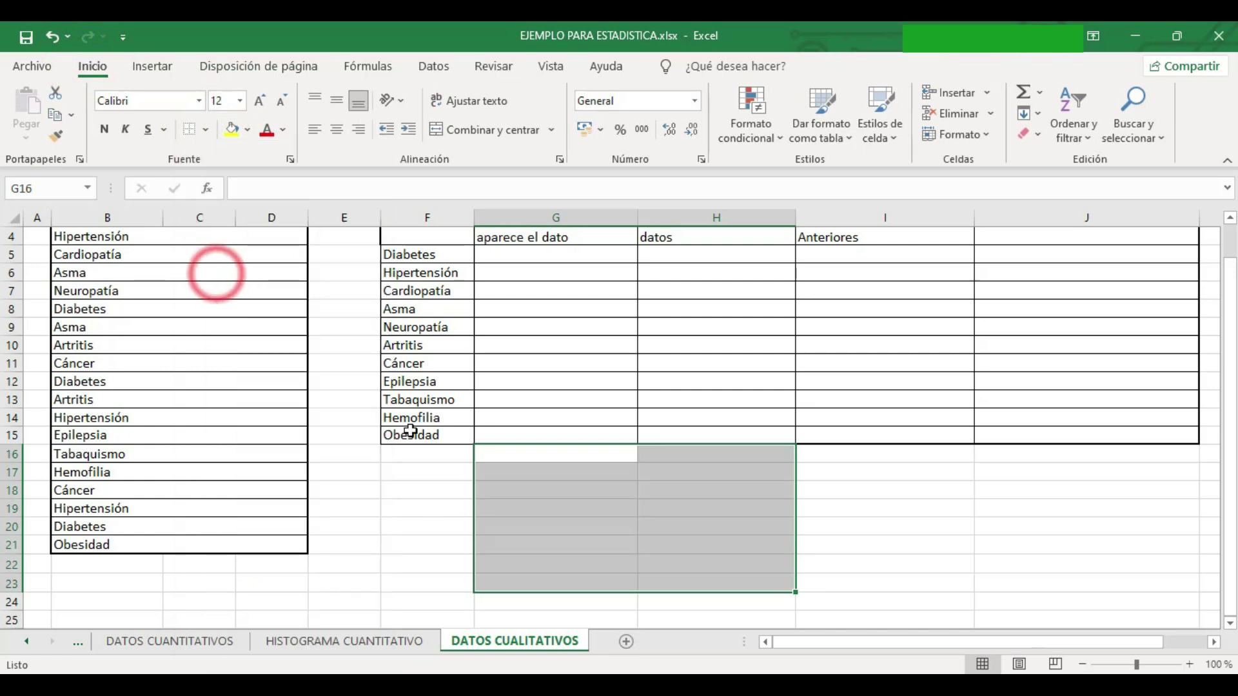
Step: Apply a thick outside border around the frequency table F2:J15
click(451, 456)
scroll(400, 282, up, 1)
drag(401, 257, 1096, 490)
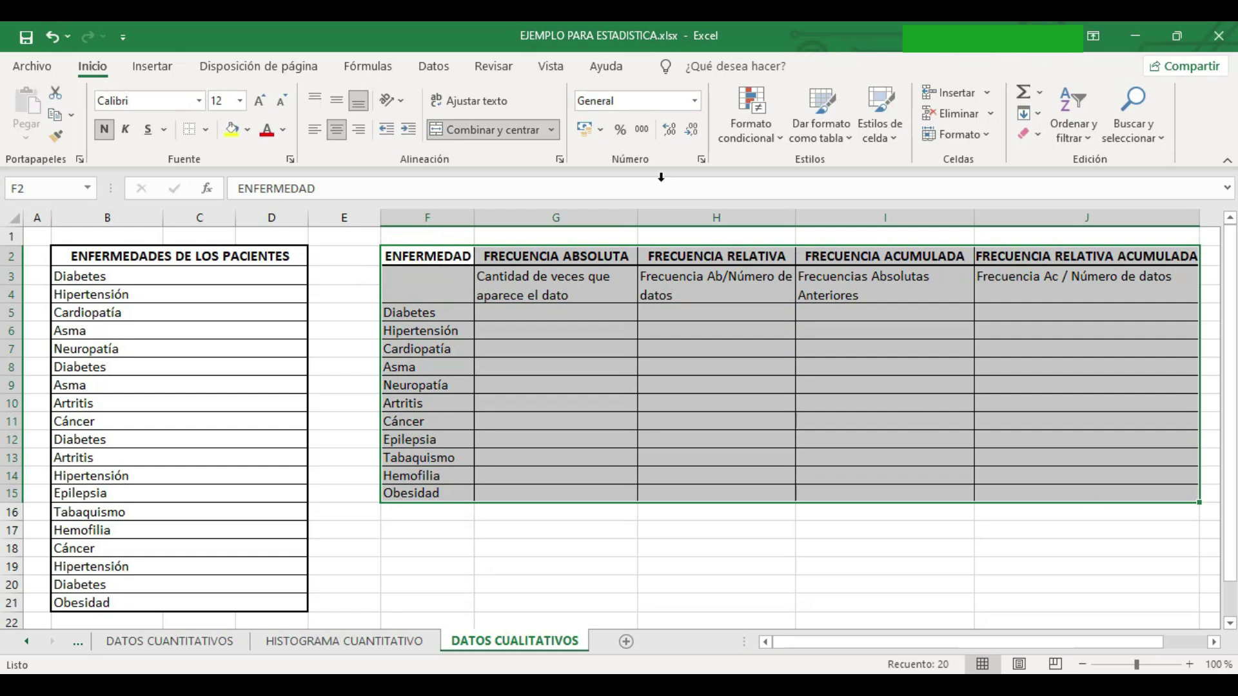
click(205, 130)
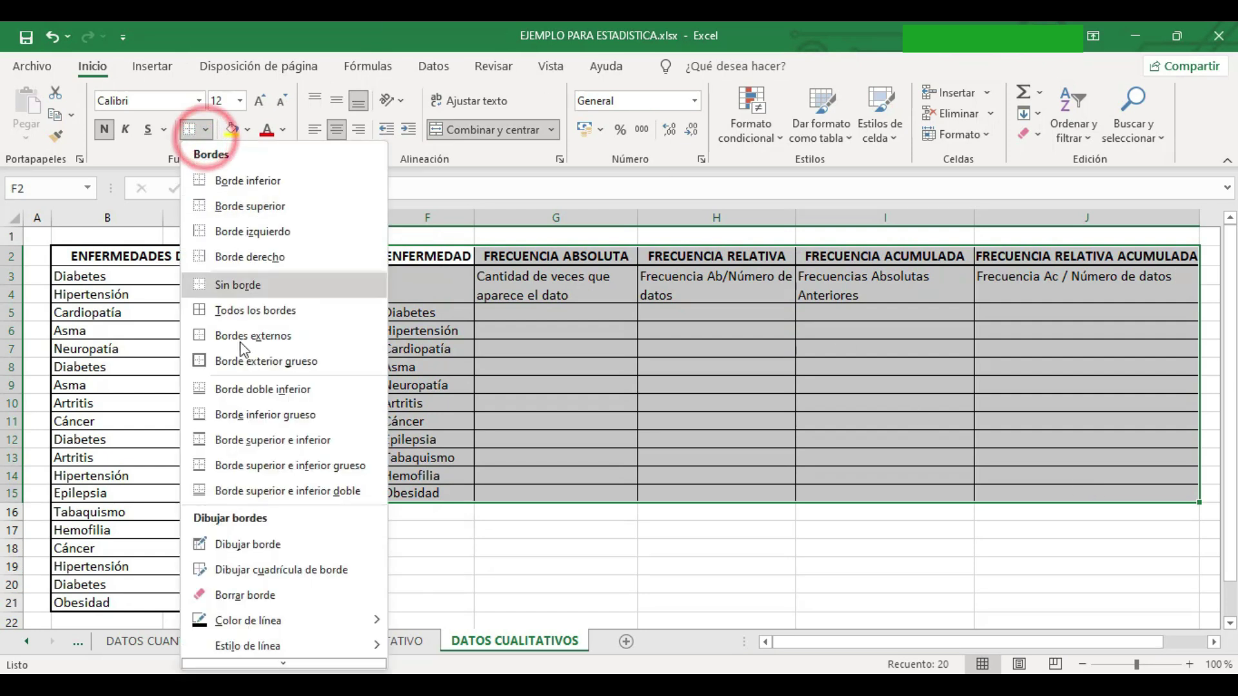
click(252, 365)
click(537, 545)
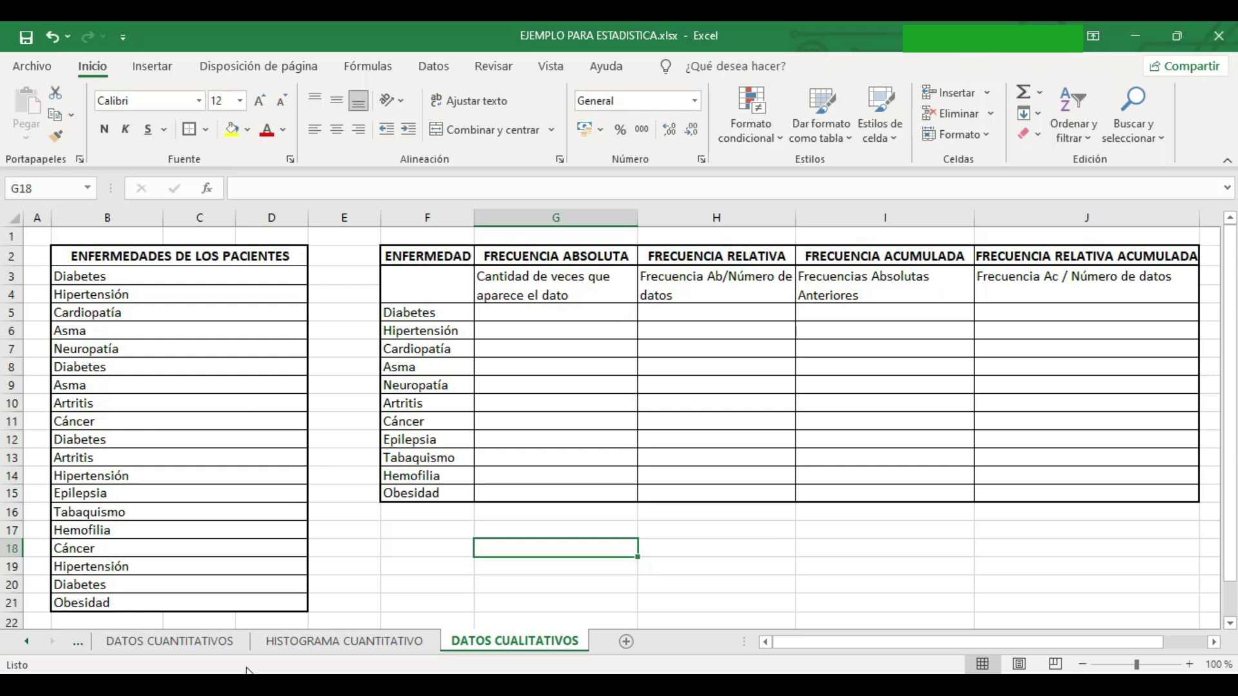
Step: Enter the absolute frequency formula =CONTAR.SI(B3:D21;F5:F15) in G5 for Diabetes
click(500, 315)
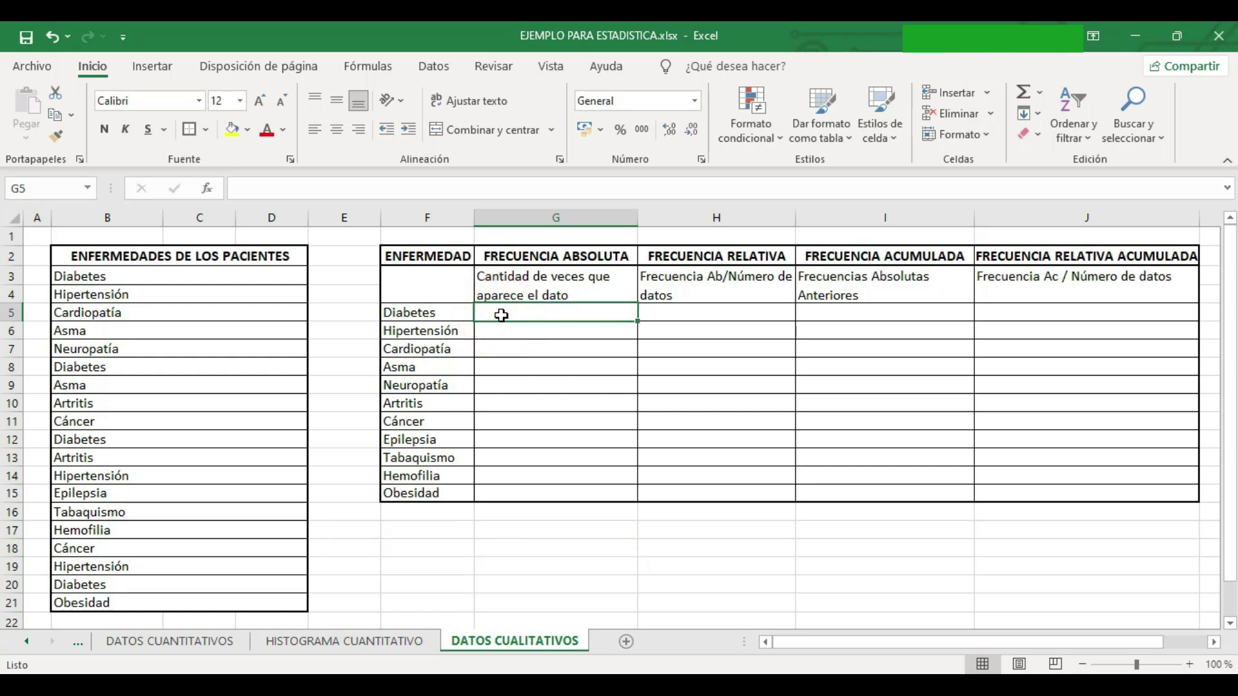
text(=con)
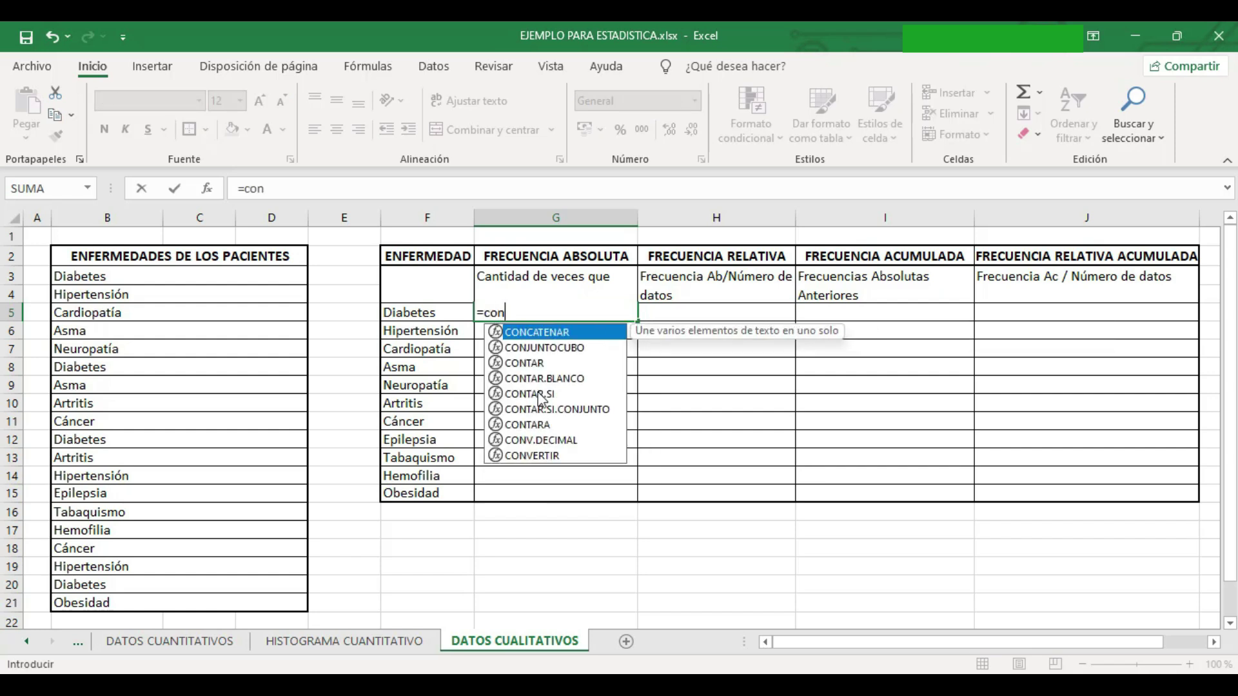
double_click(535, 391)
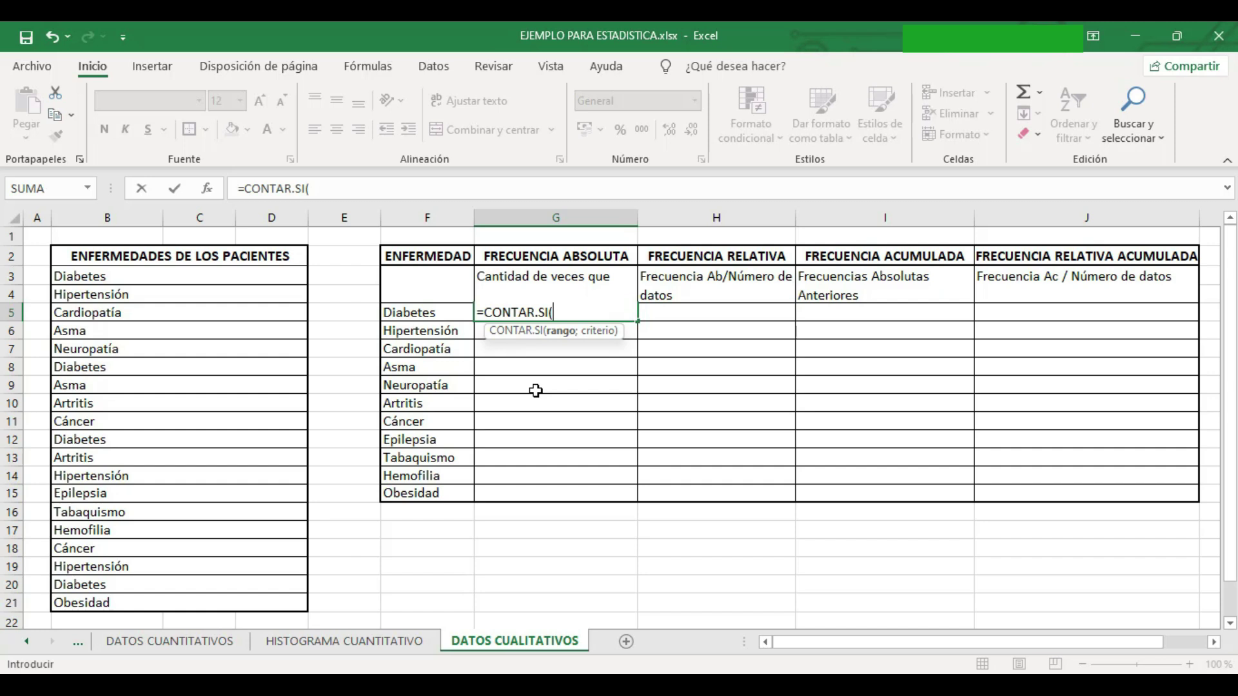
drag(166, 278, 174, 602)
text(;)
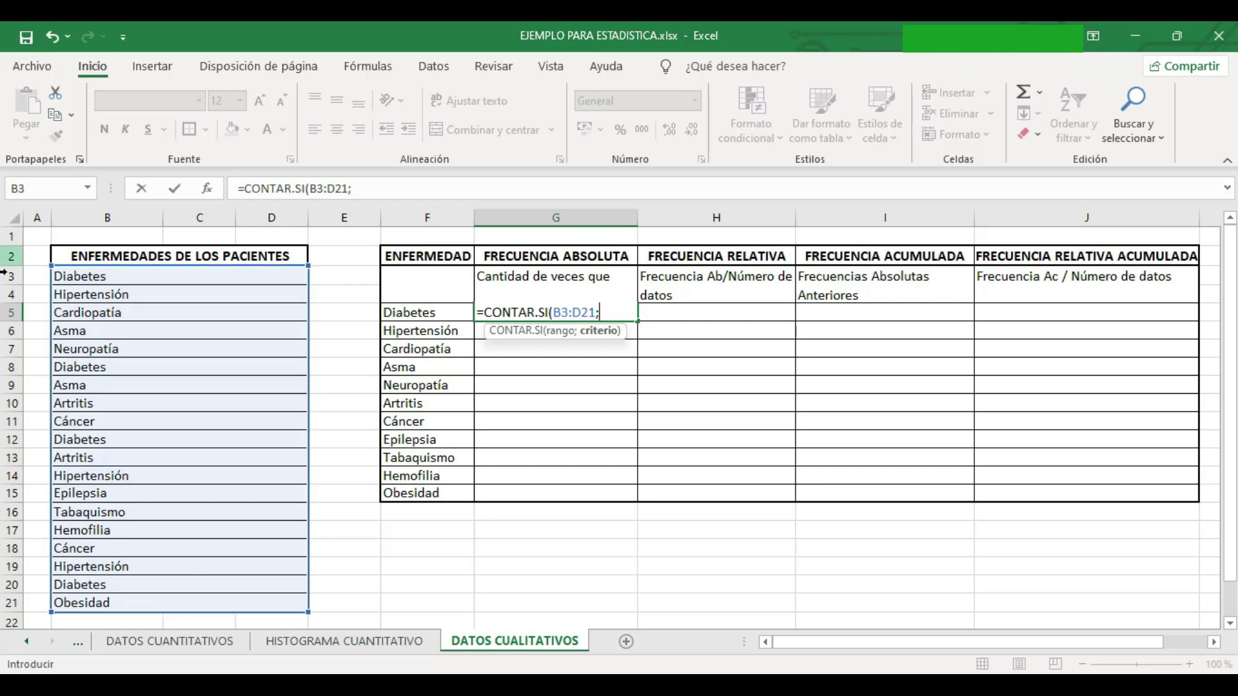
drag(405, 315, 418, 488)
key(Return)
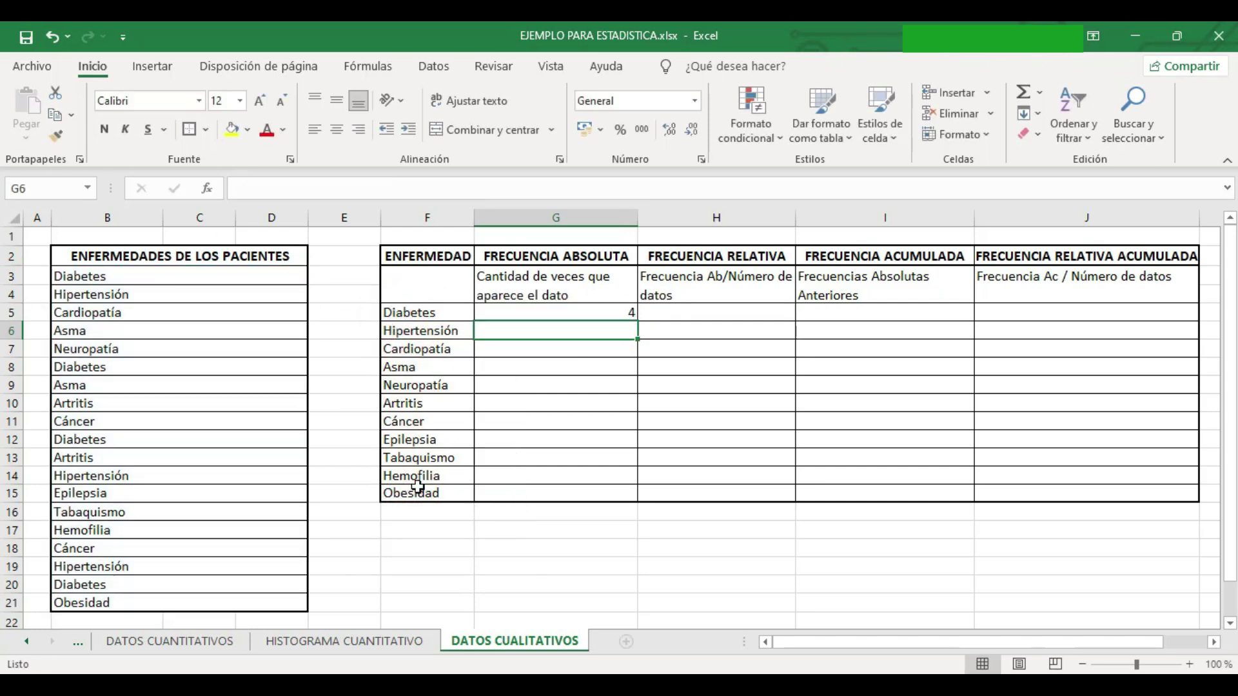
Step: Centre the cells G5:J15 horizontally and fill the G5 count formula down to G15
drag(497, 314, 1066, 495)
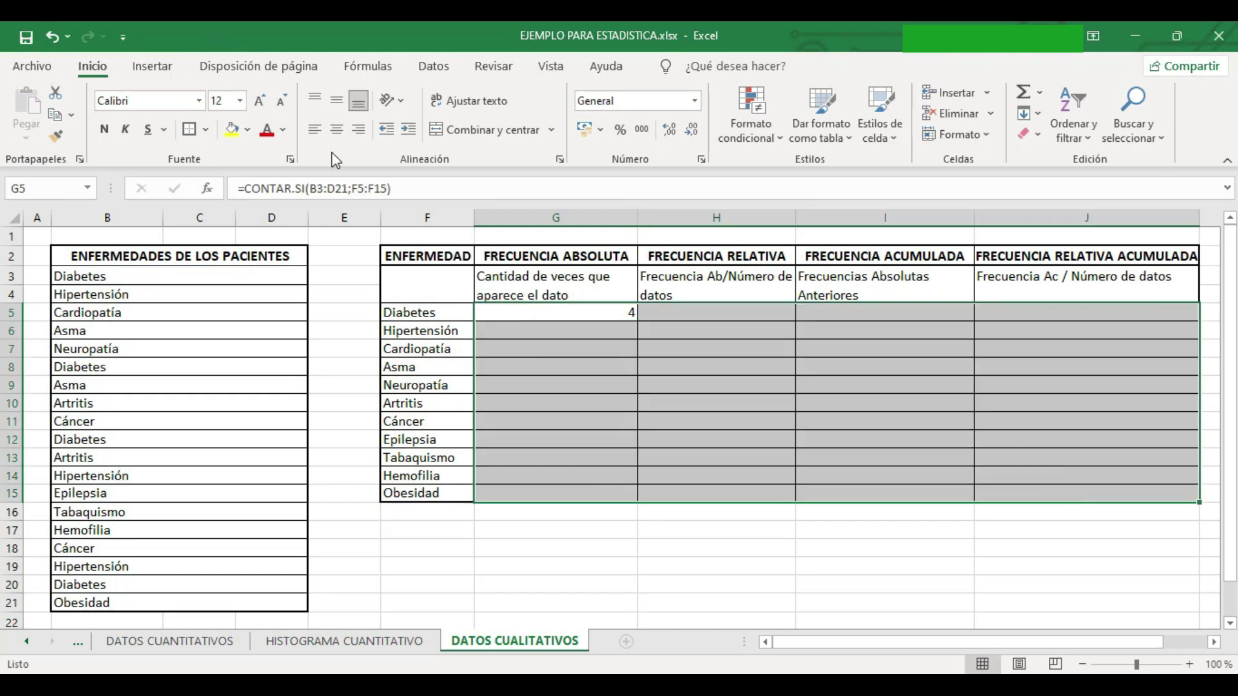
click(336, 129)
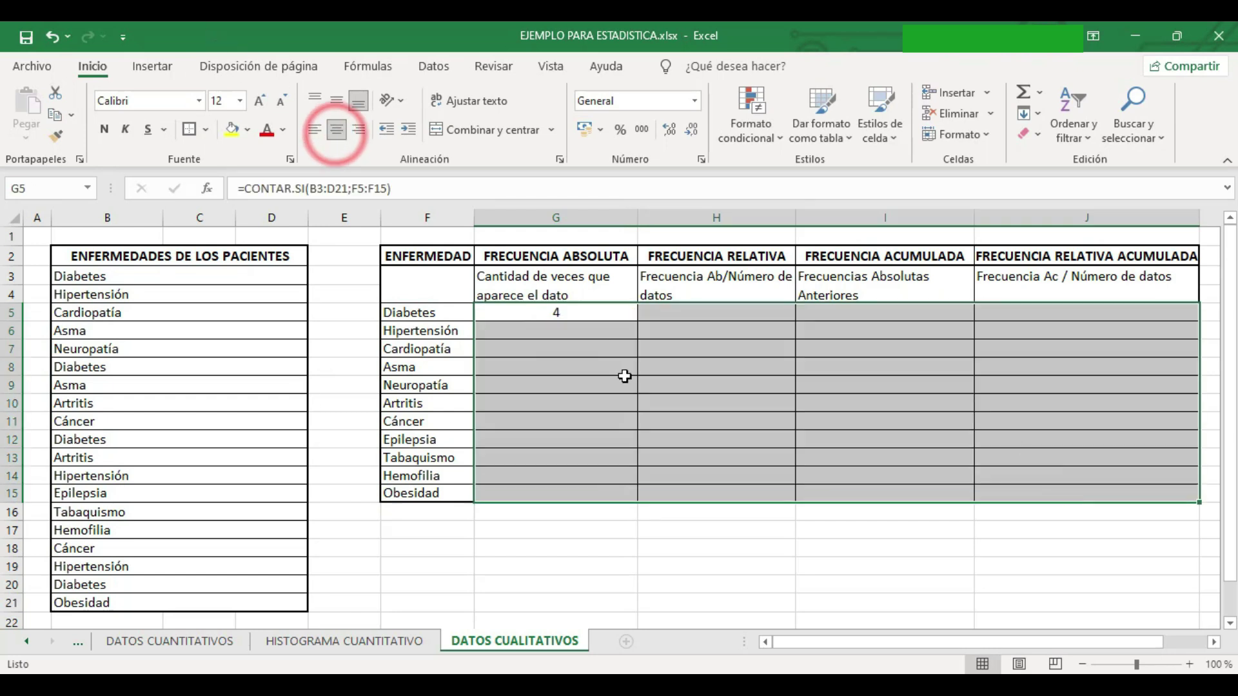
click(568, 316)
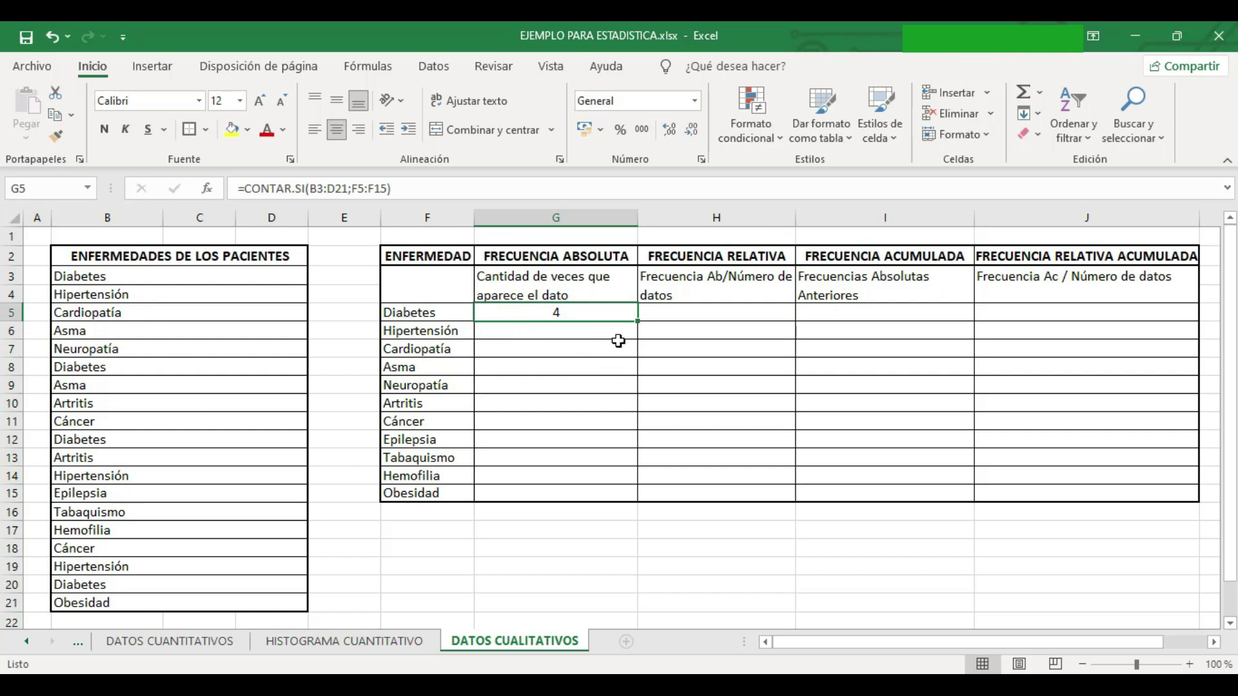
drag(636, 321, 610, 499)
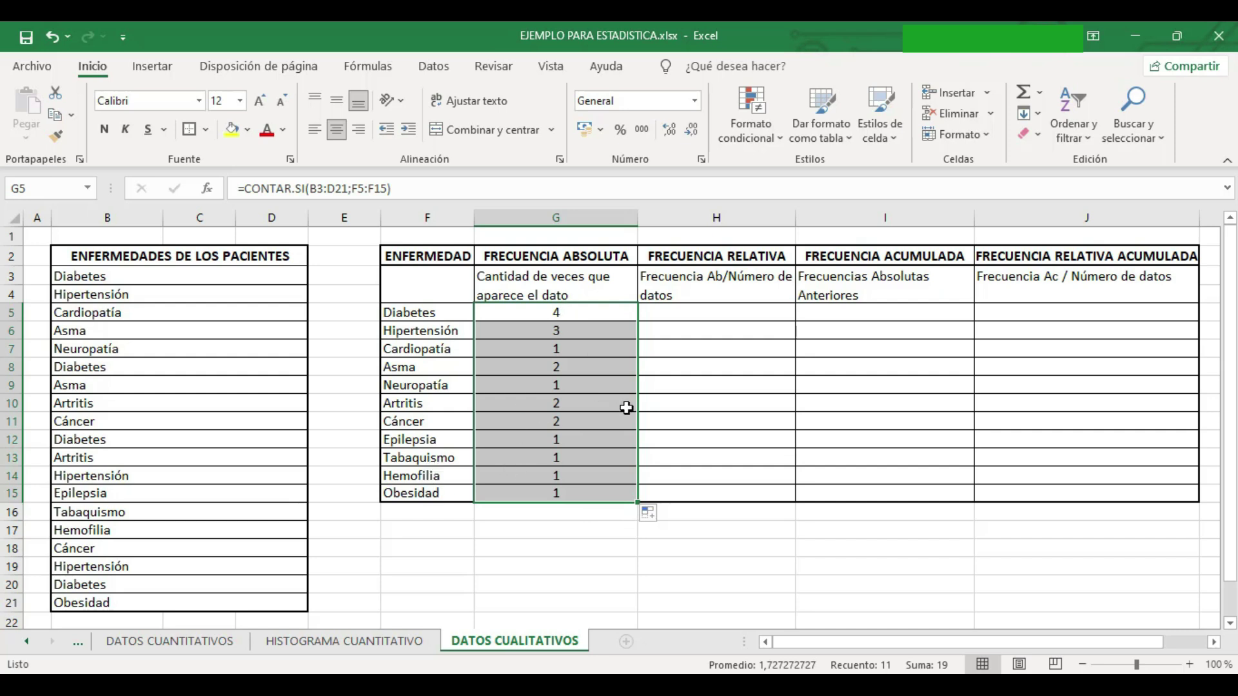
Step: Add a TOTAL label in F16 and sum the absolute frequencies G5:G15 in G16 with SUMA
click(401, 513)
key(Caps_Lock)
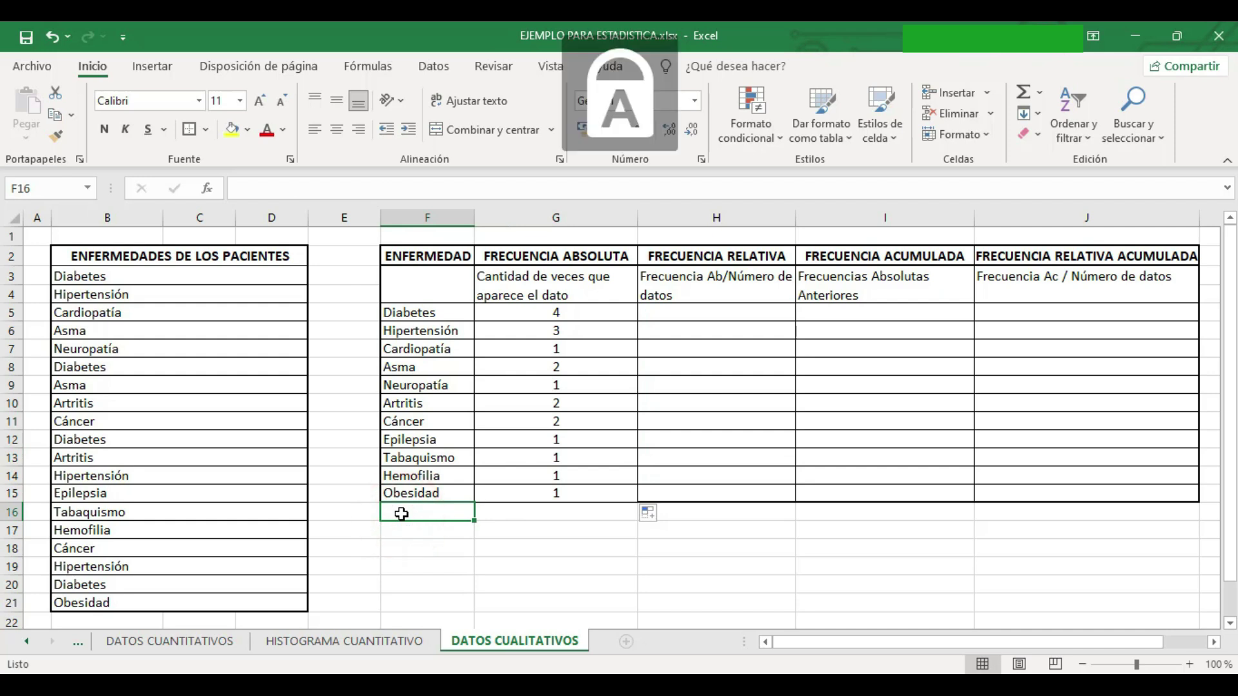
text(TOTAL)
click(505, 514)
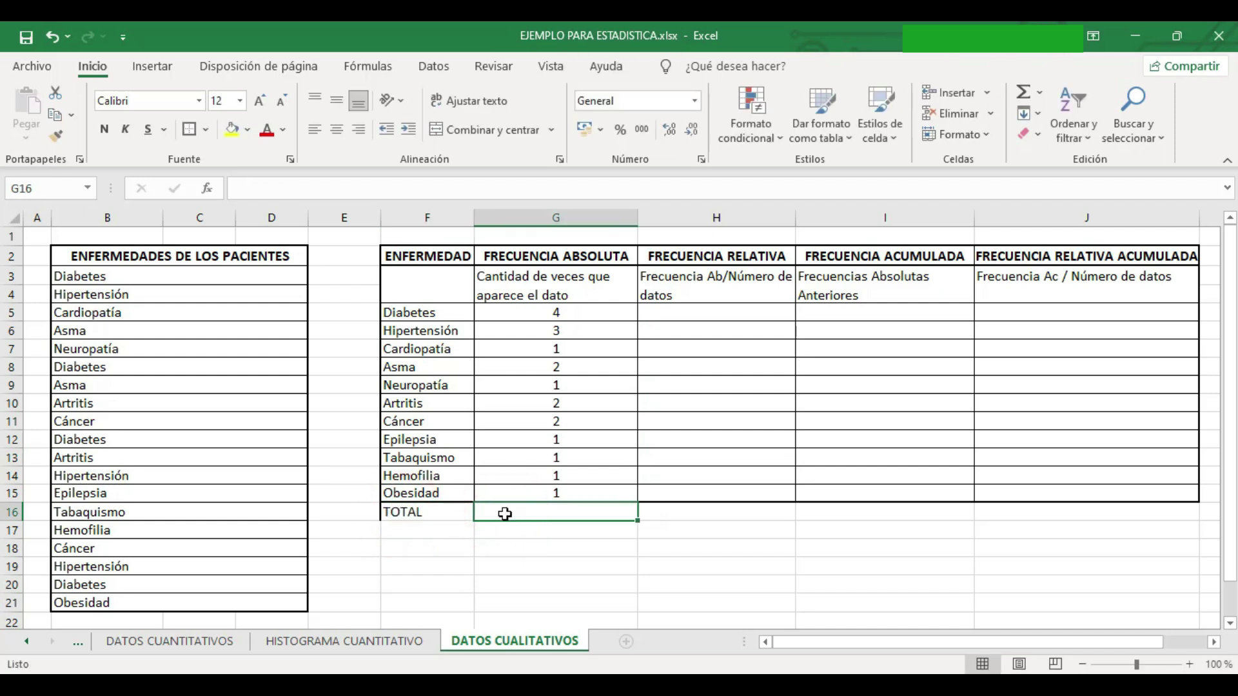
text(=SU)
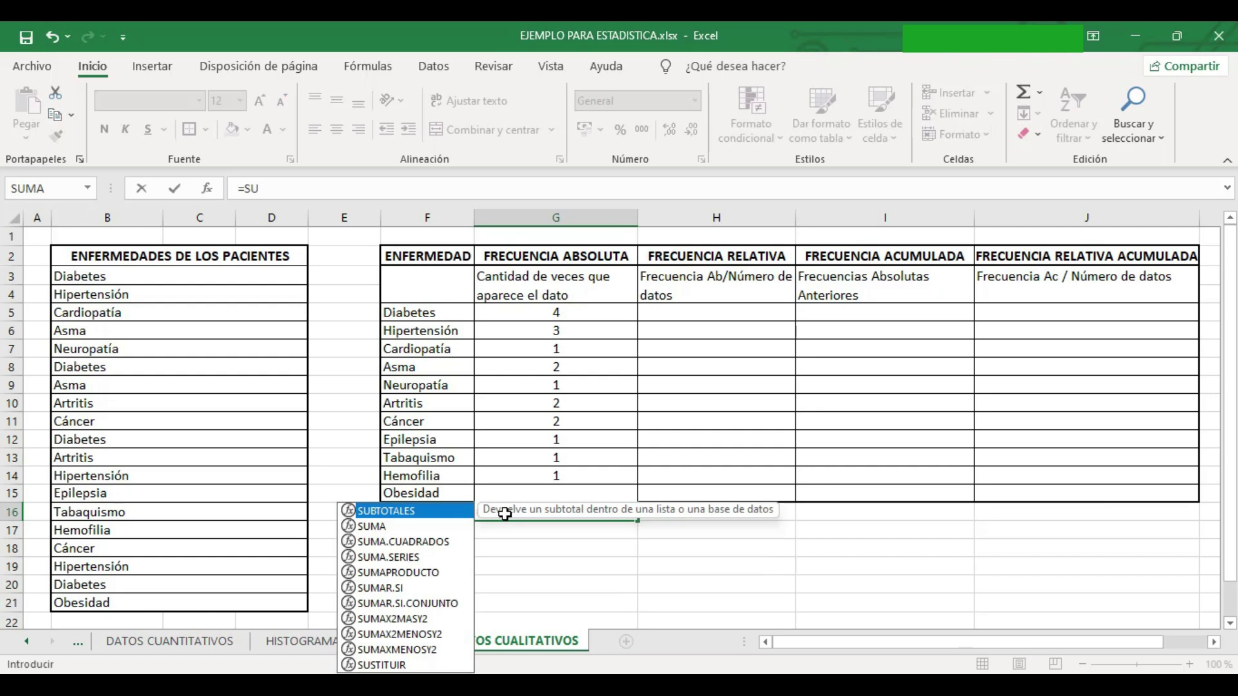
double_click(383, 526)
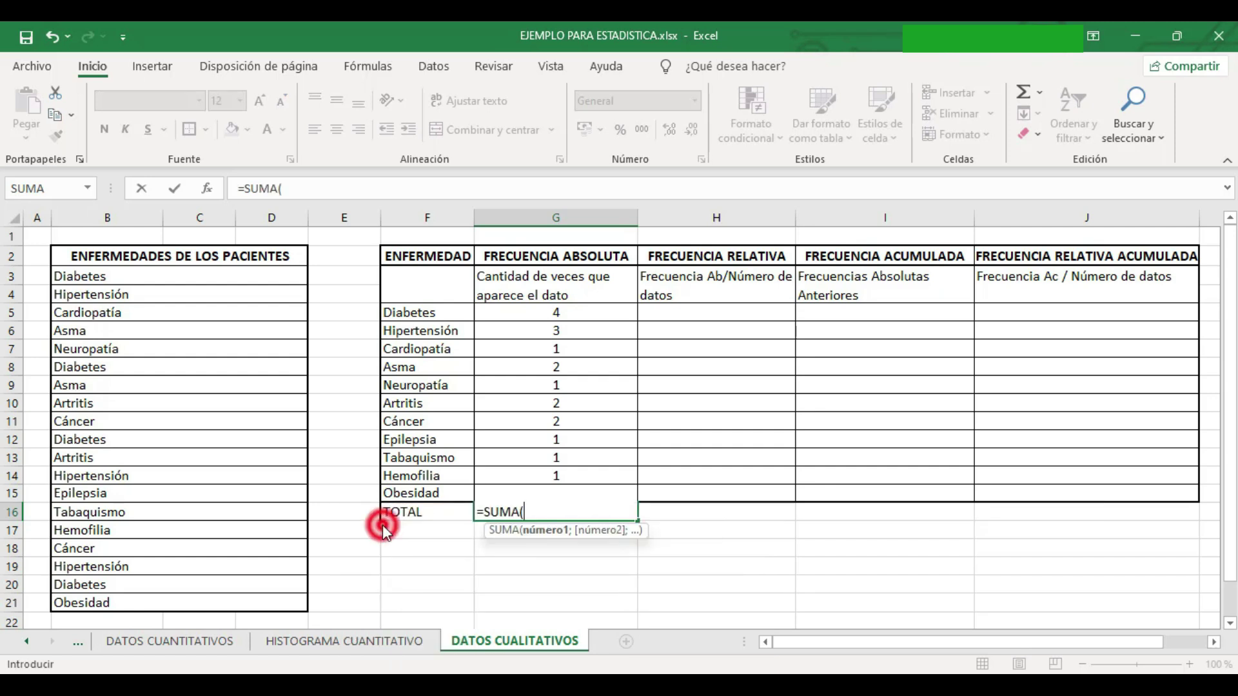
drag(557, 314, 575, 493)
key(Return)
Step: Format the total row F16:J16 as centred bold text with a thick outside border
drag(414, 514, 1046, 514)
click(336, 129)
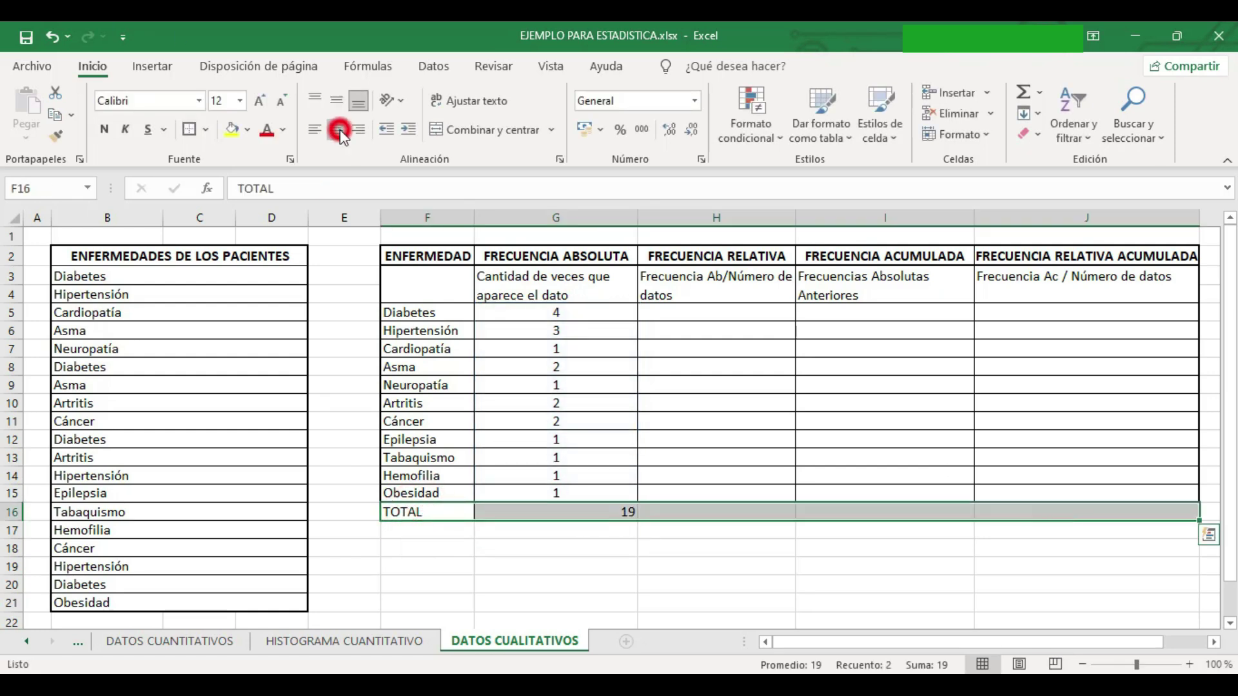
click(104, 129)
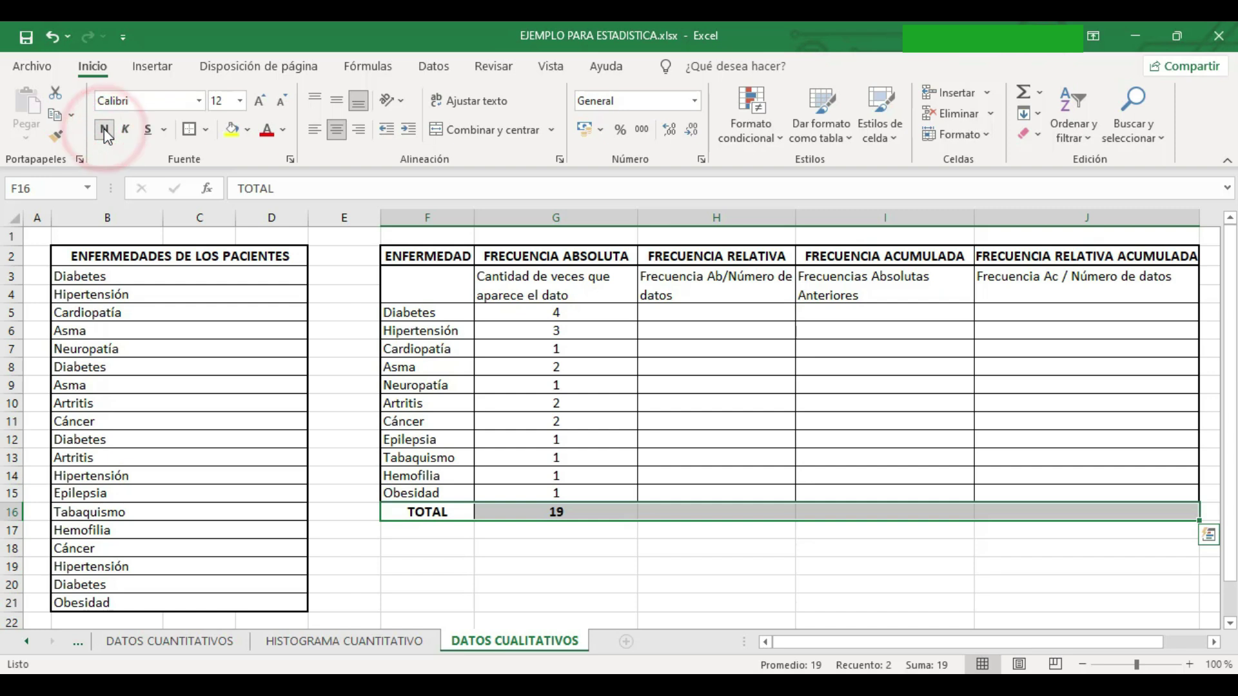
click(191, 130)
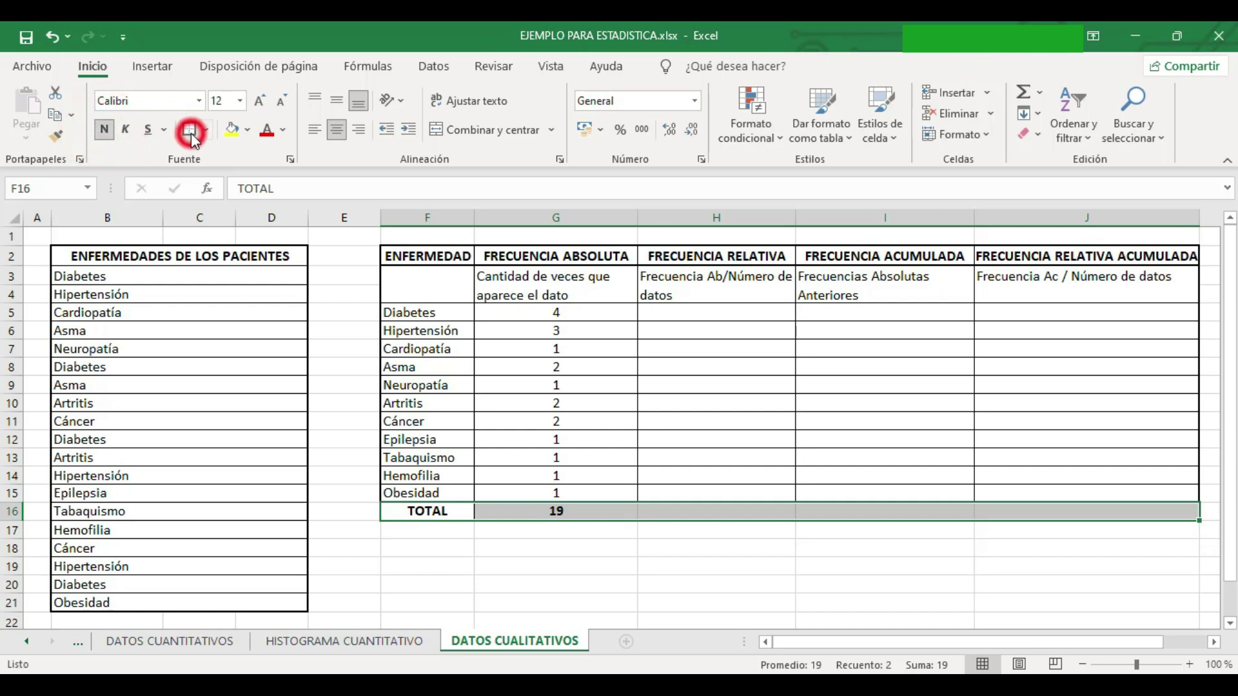
click(555, 529)
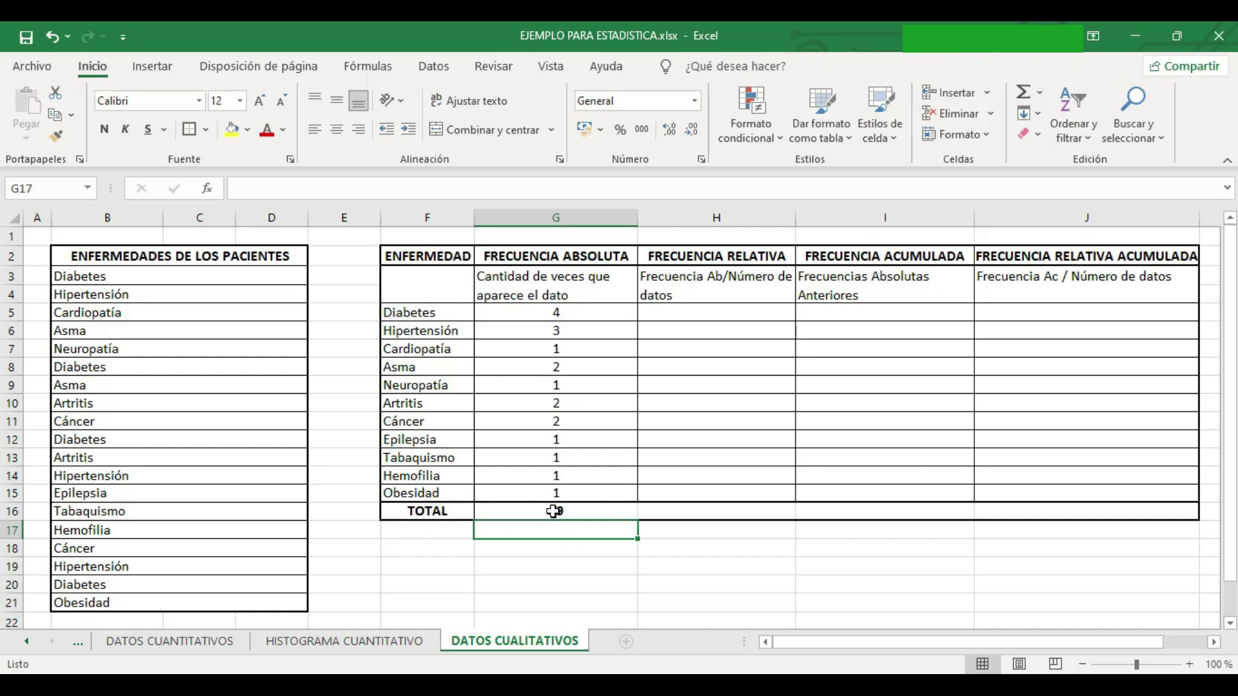
Step: Enter the relative frequency formula =G5/$G$16 in H5 for Diabetes and fill it down to H15
click(702, 312)
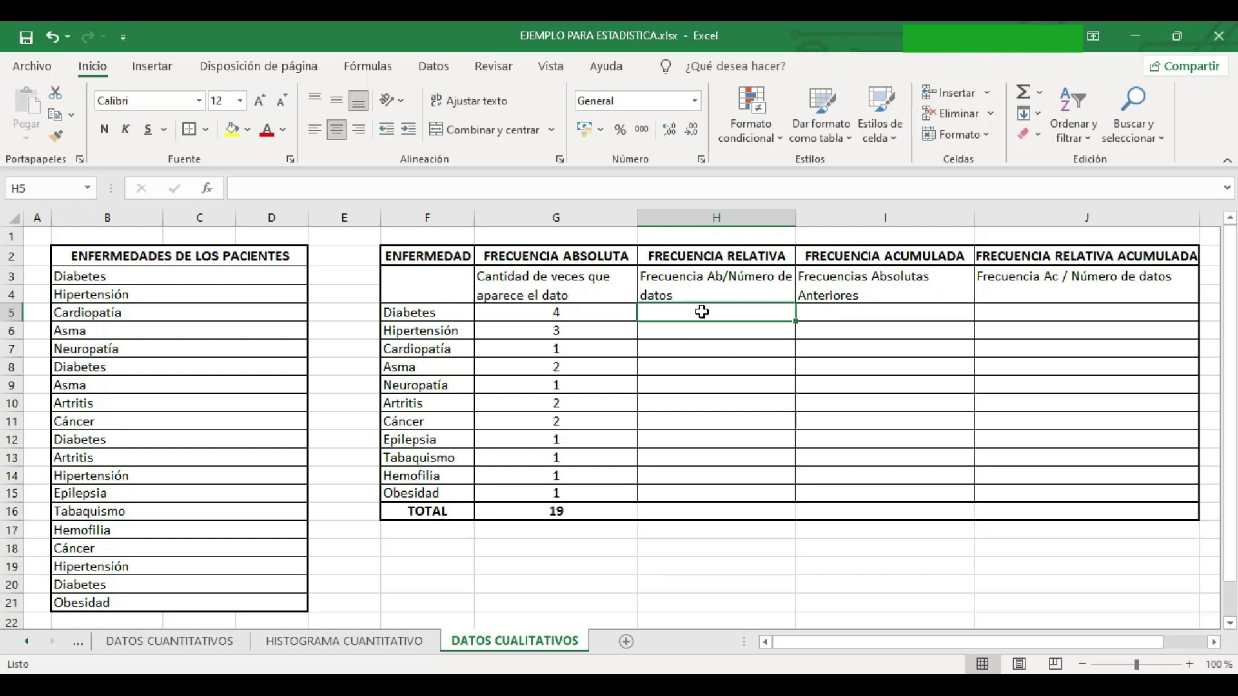
text(=)
click(576, 314)
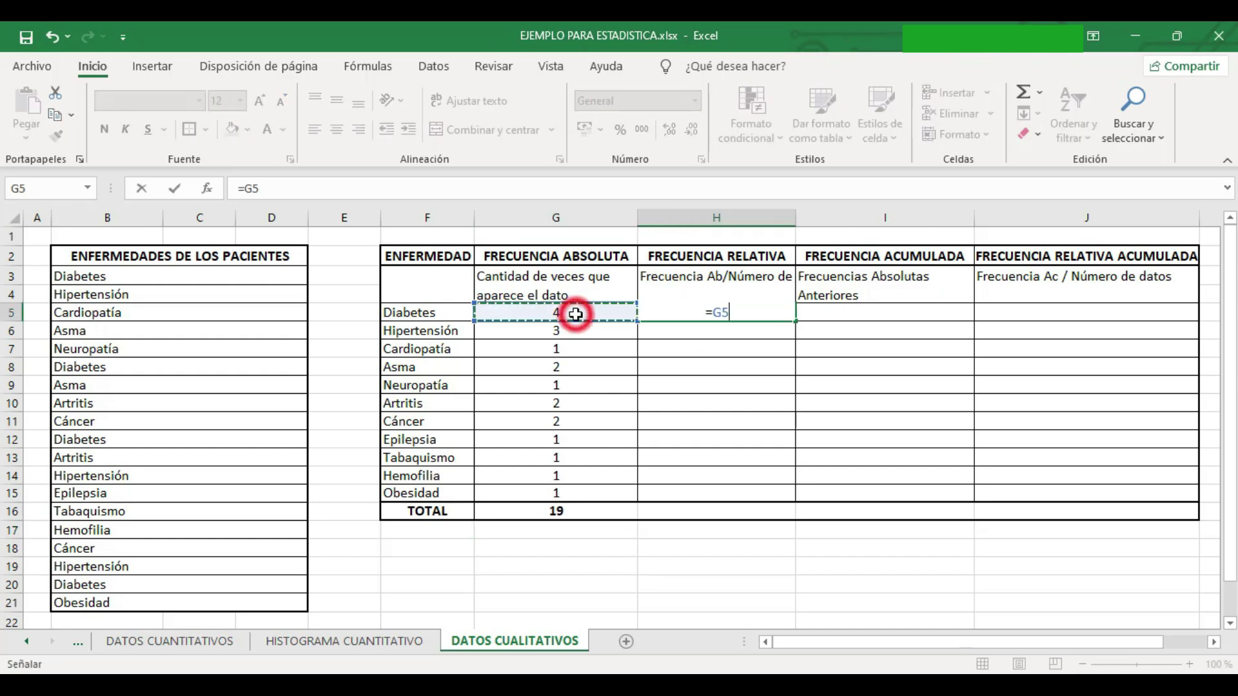
text(/)
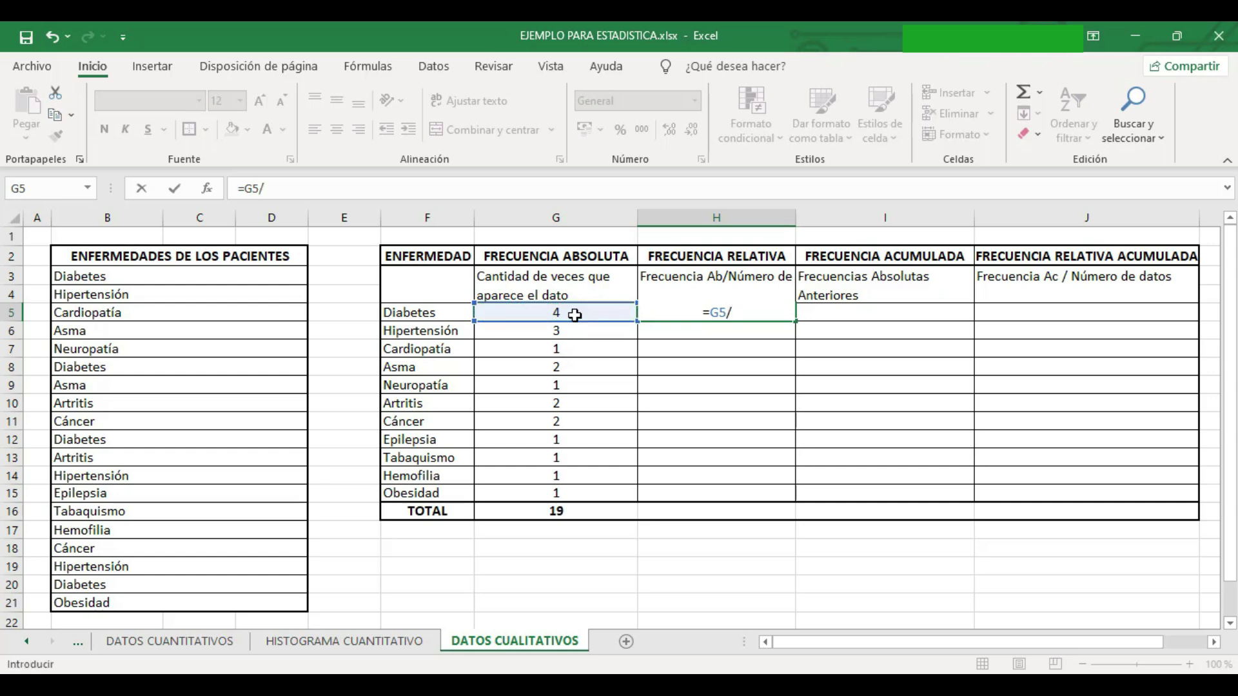
click(552, 511)
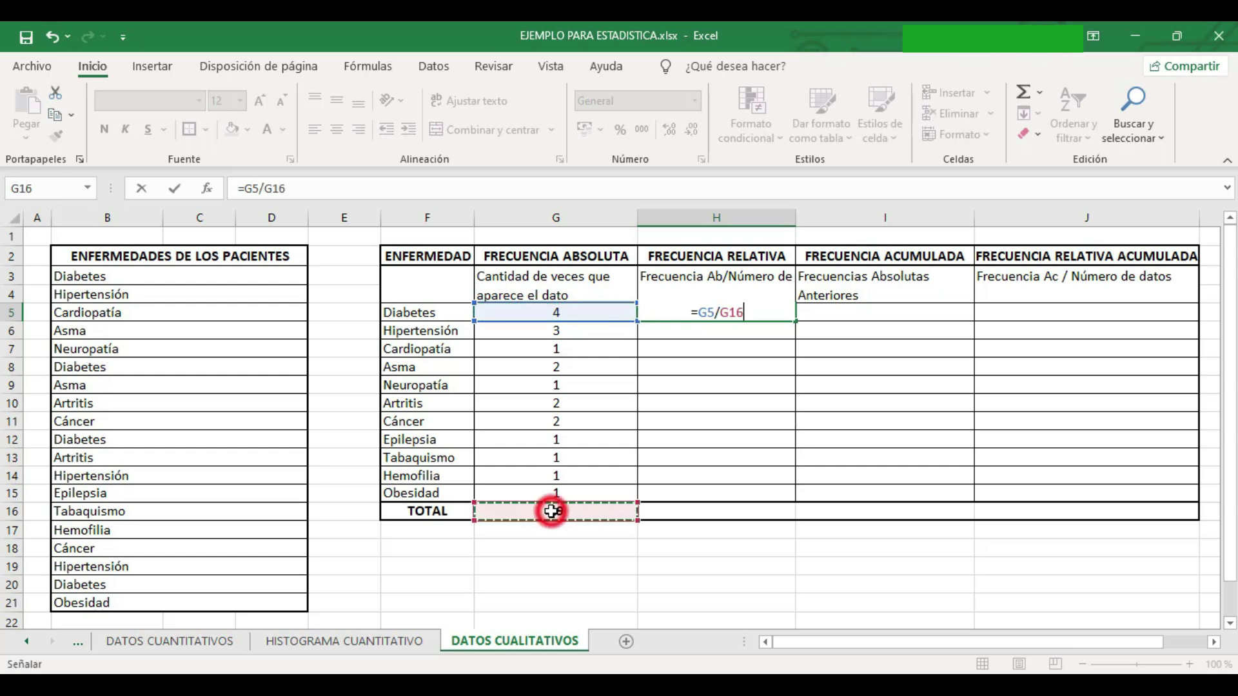
double_click(741, 313)
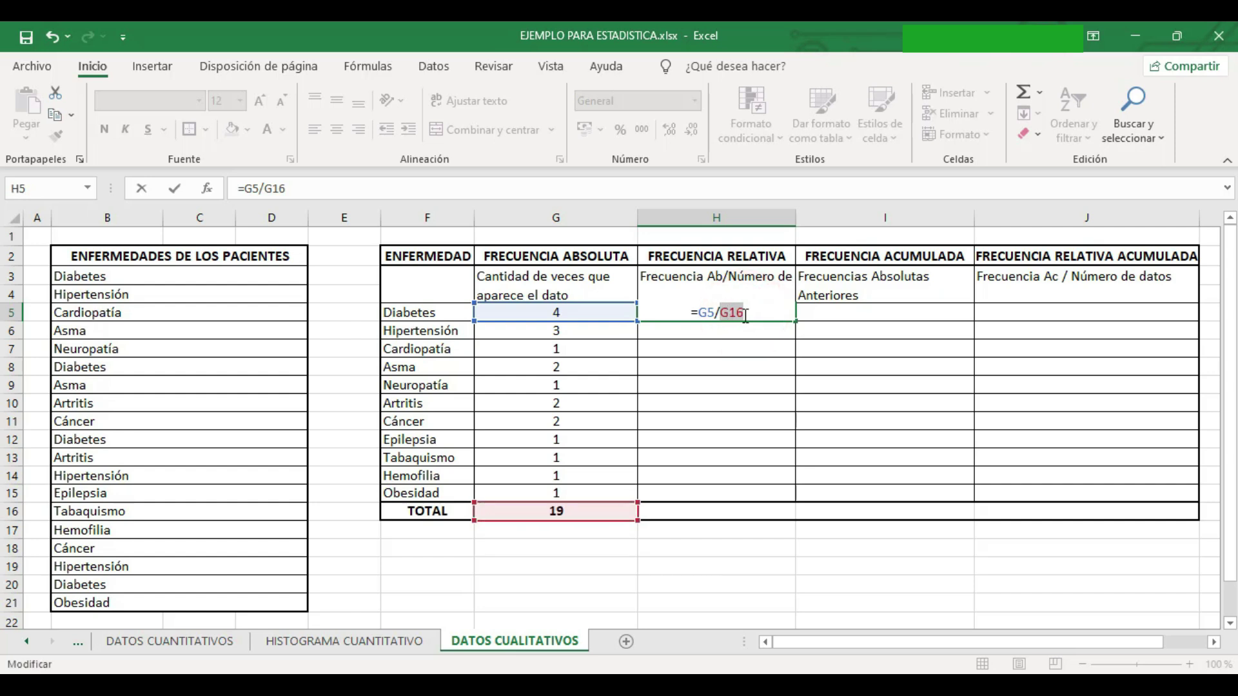
key(F4)
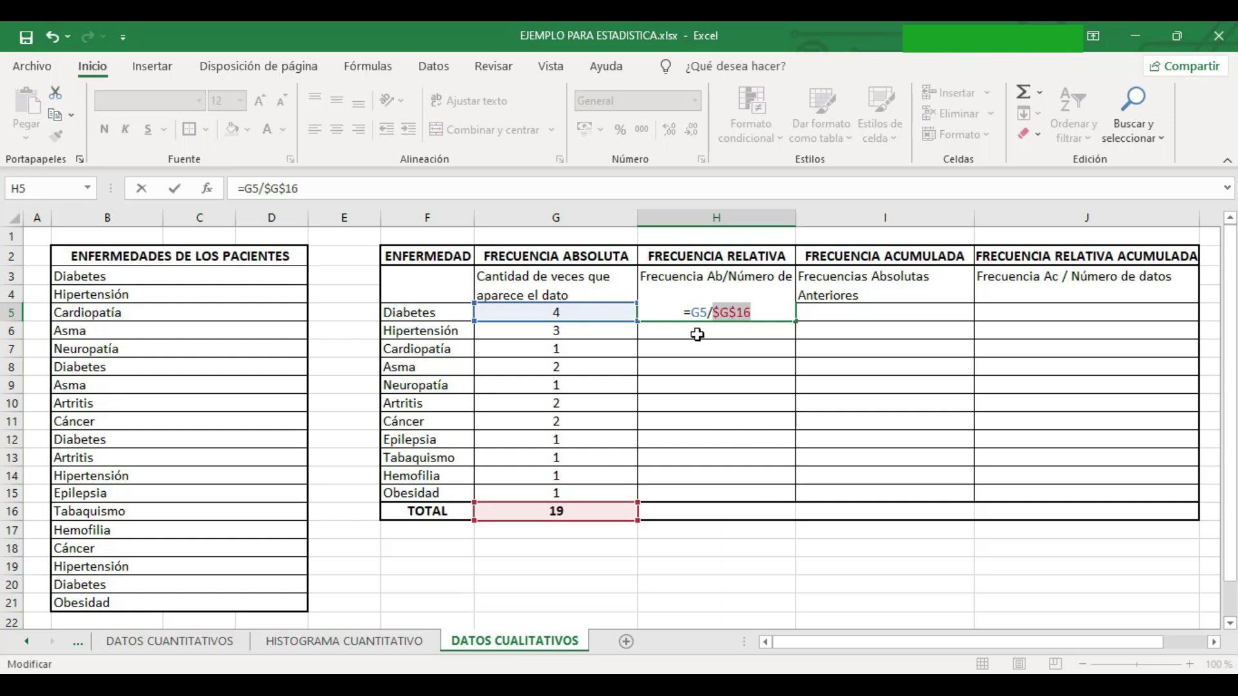
key(Return)
click(719, 314)
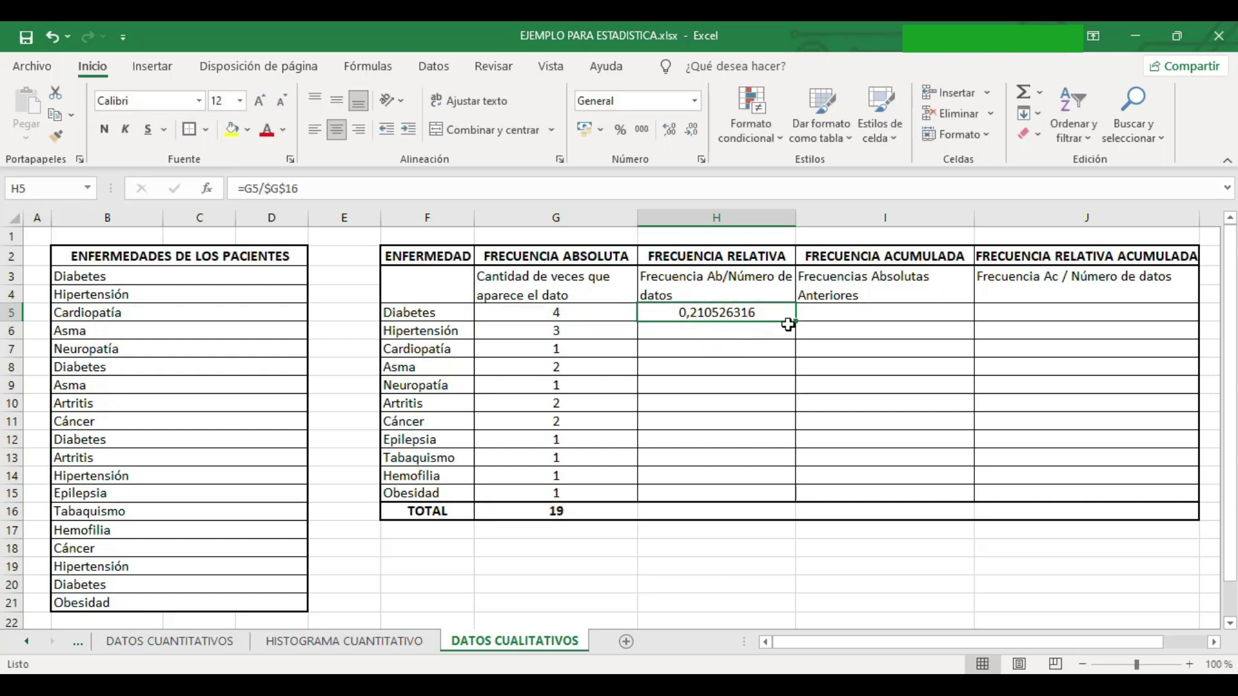
drag(796, 323, 799, 505)
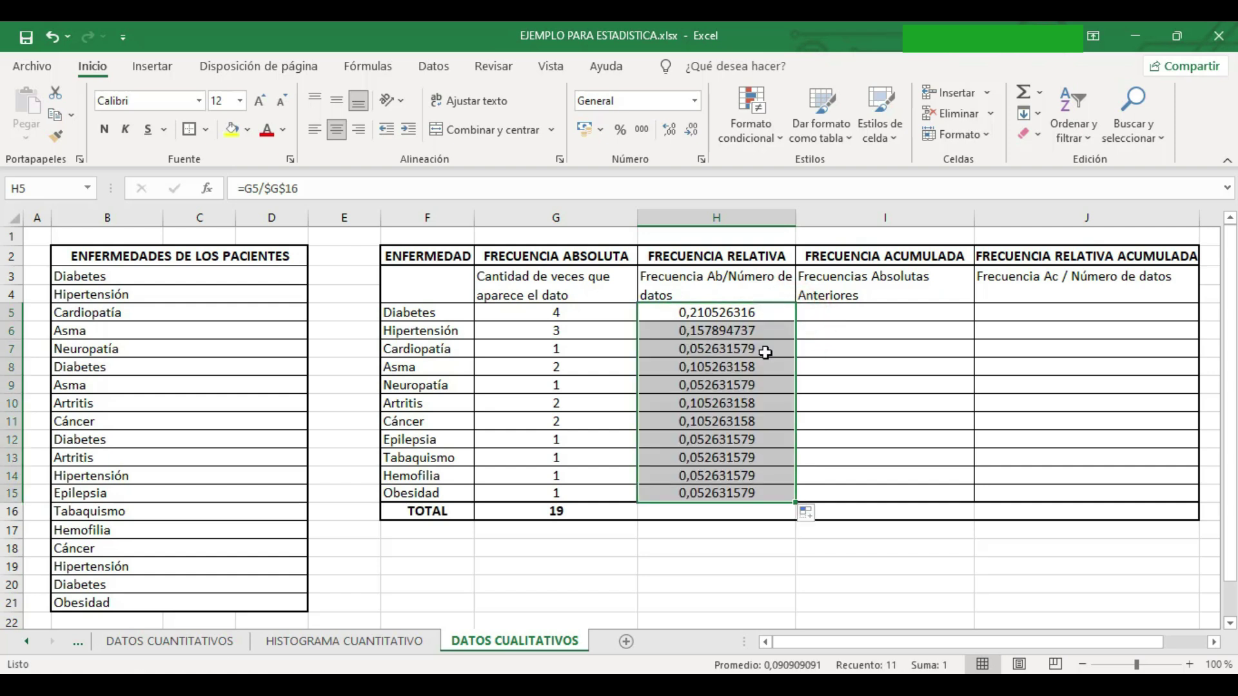
Step: Copy the SUMA total formula from G16 across the total row to J16
click(697, 512)
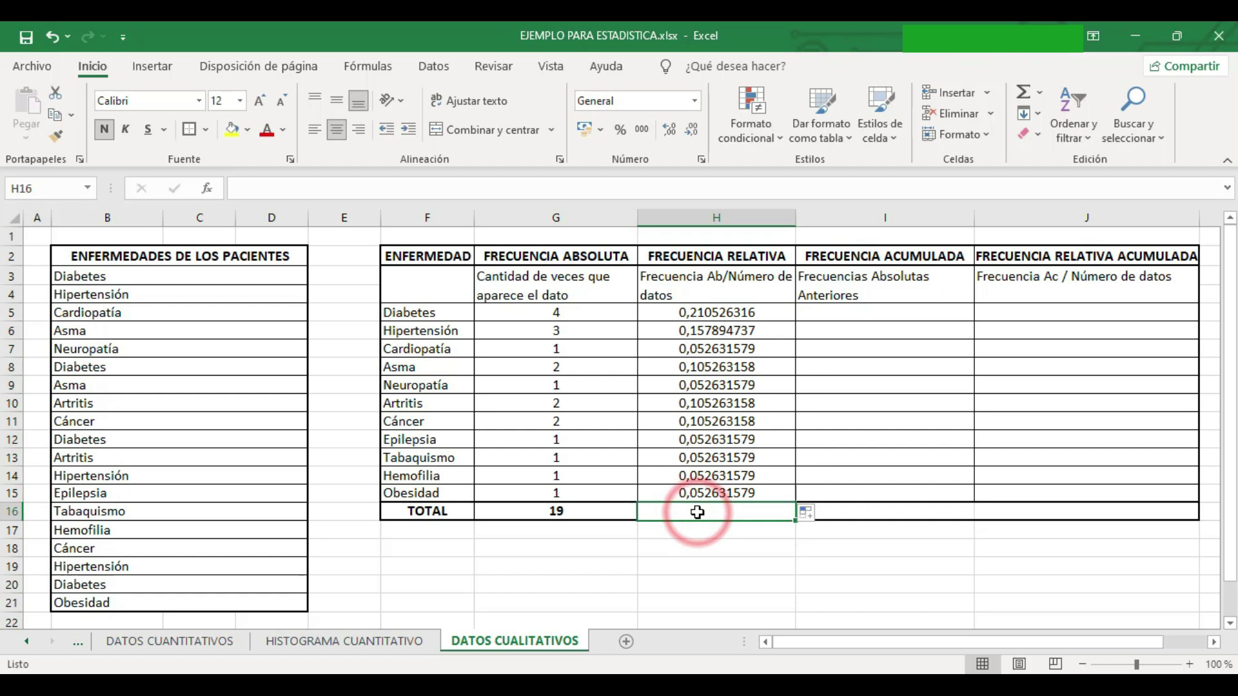
click(568, 513)
drag(638, 522, 1148, 516)
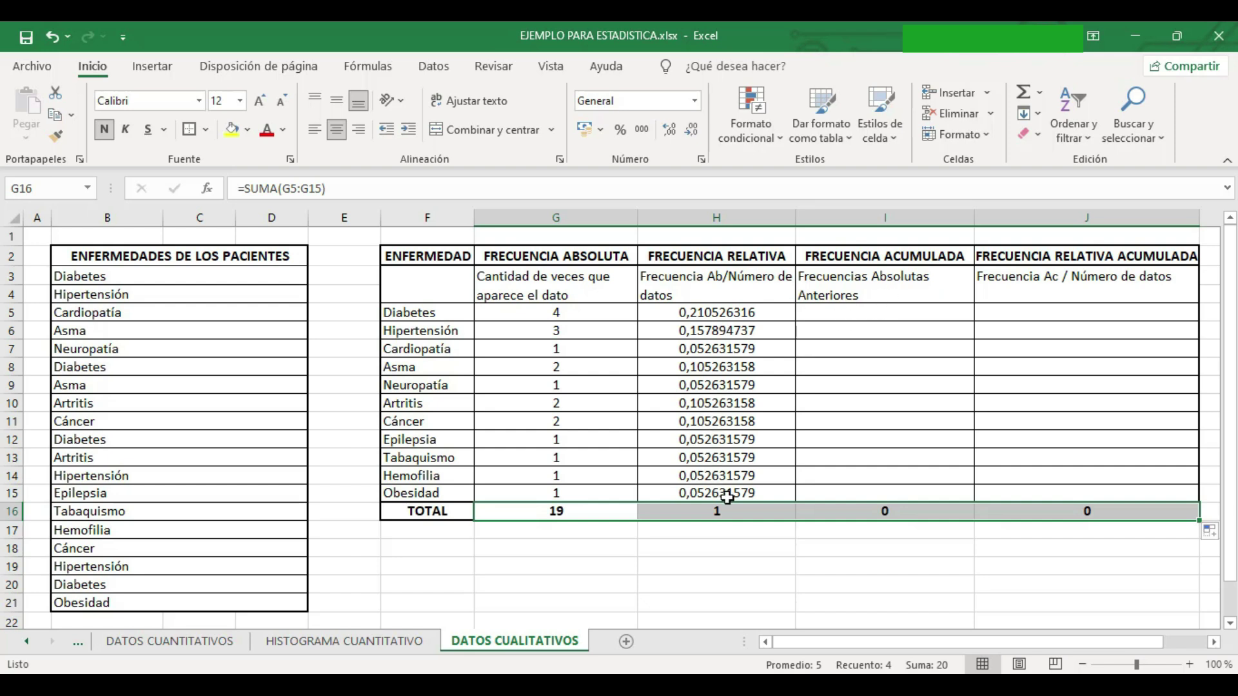
Step: Enter the first cumulative frequency in I5 as =G5
click(864, 316)
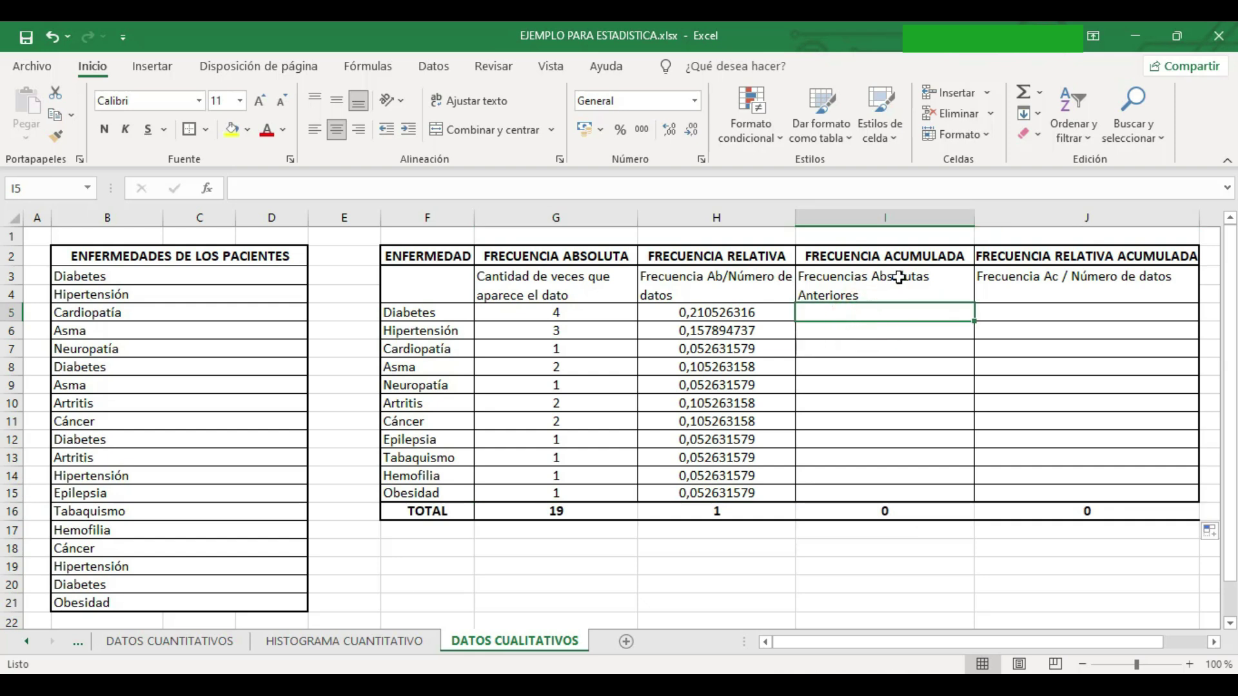
text(=)
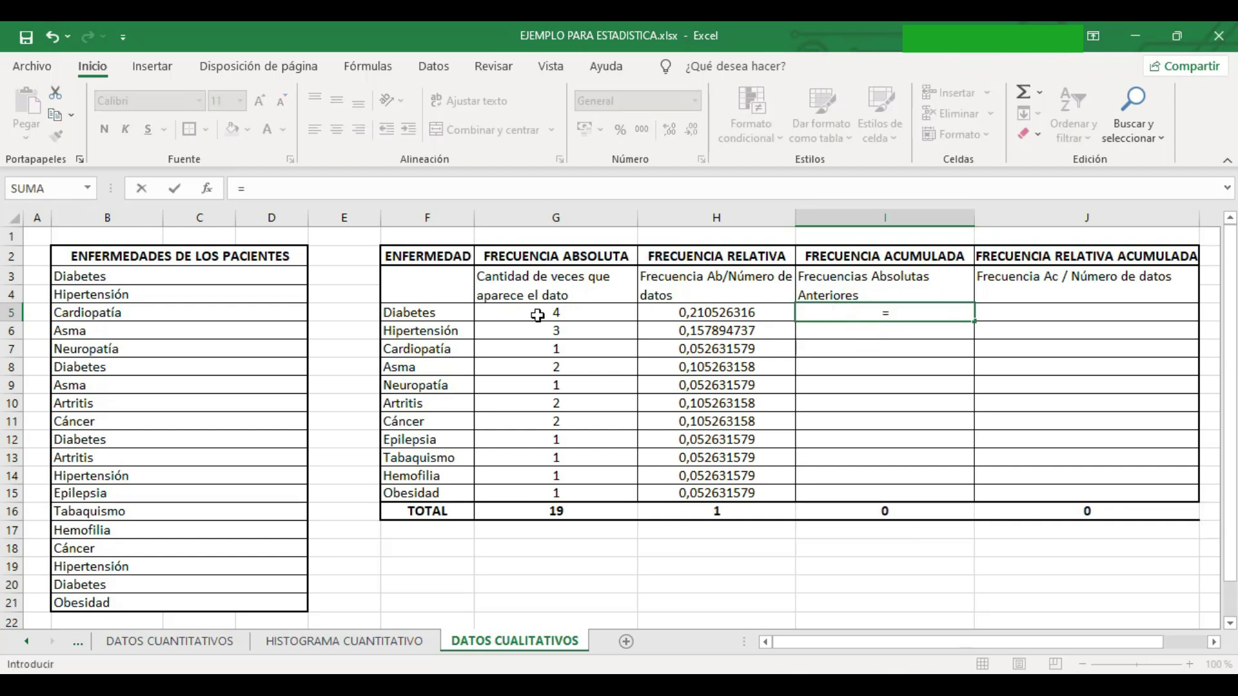
click(538, 315)
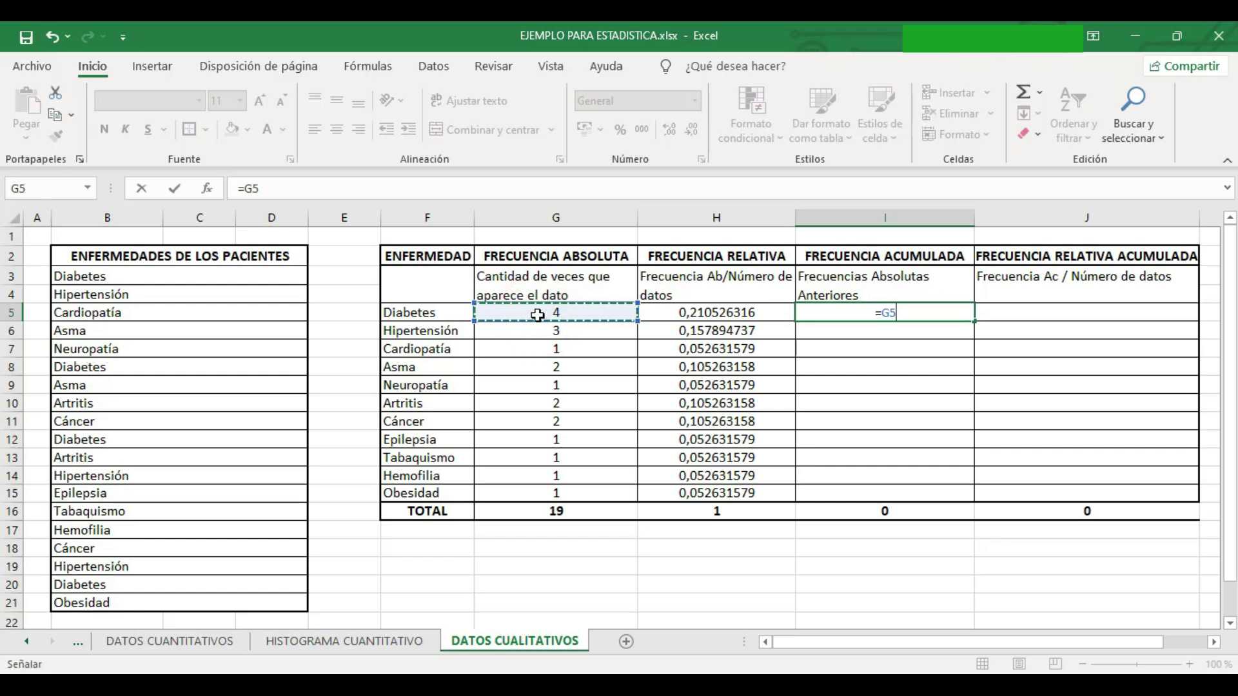
key(Return)
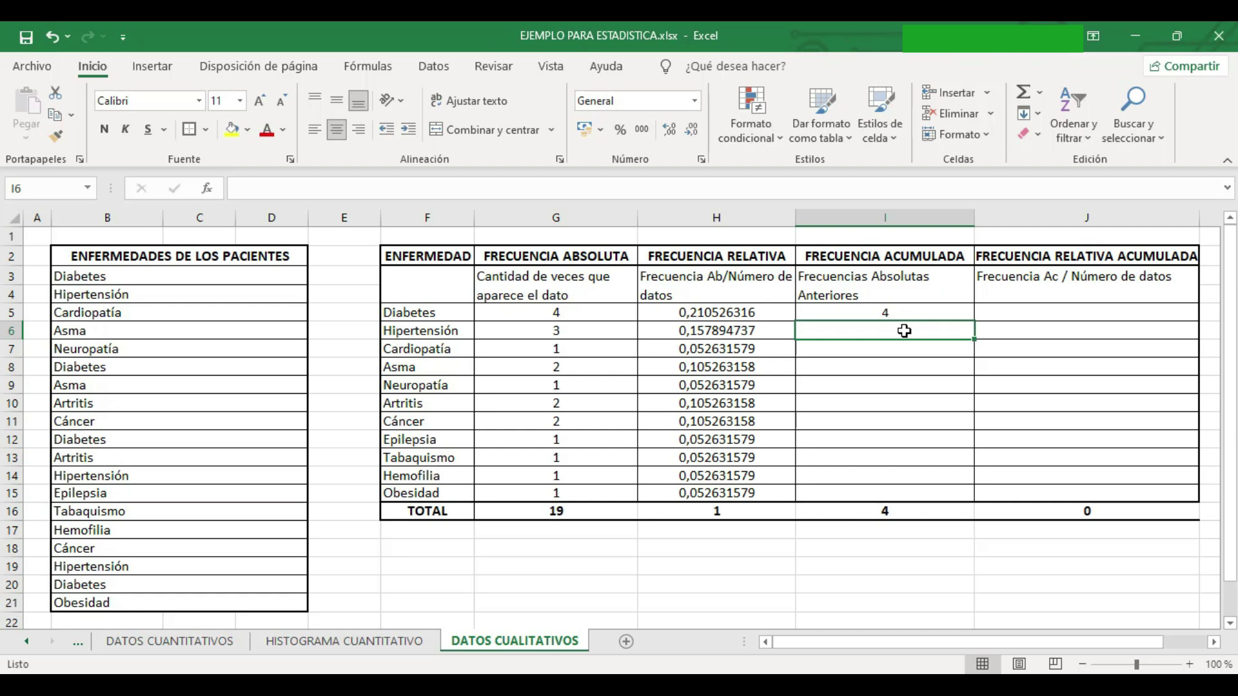
Step: Enter the cumulative frequency formula =I5+G6 in I6, fill it down to I15, and compare I15 with the total in G16
text(=)
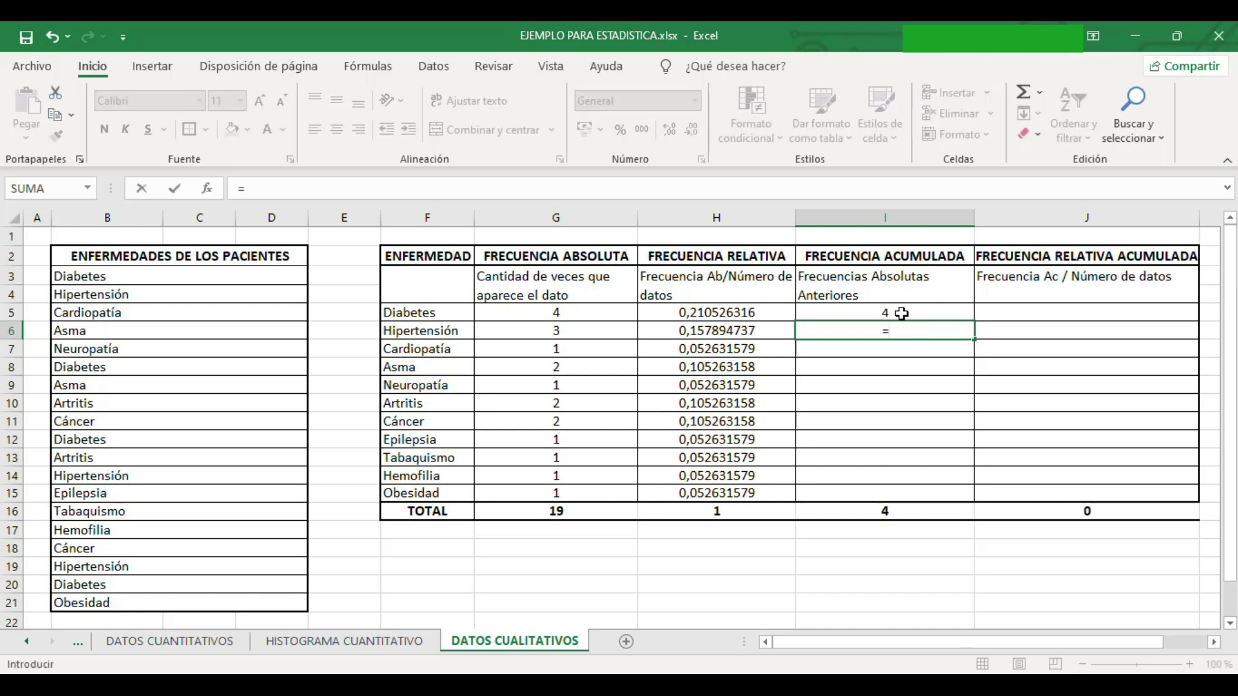
click(901, 314)
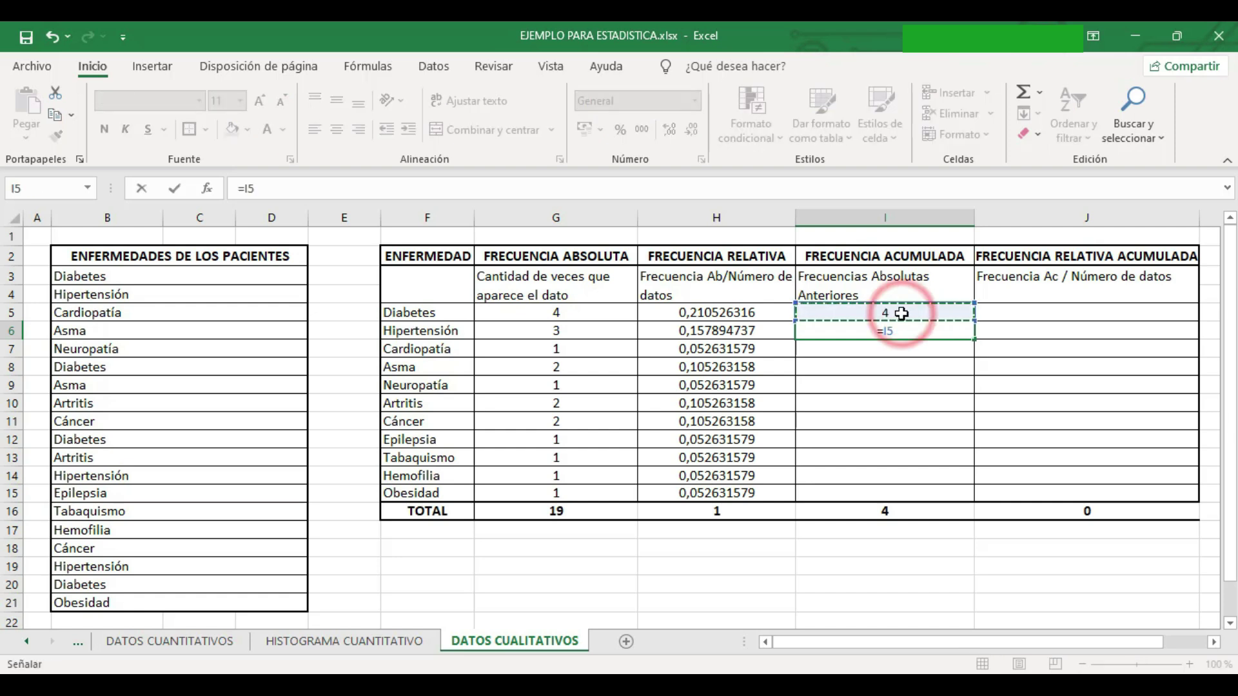
text(+)
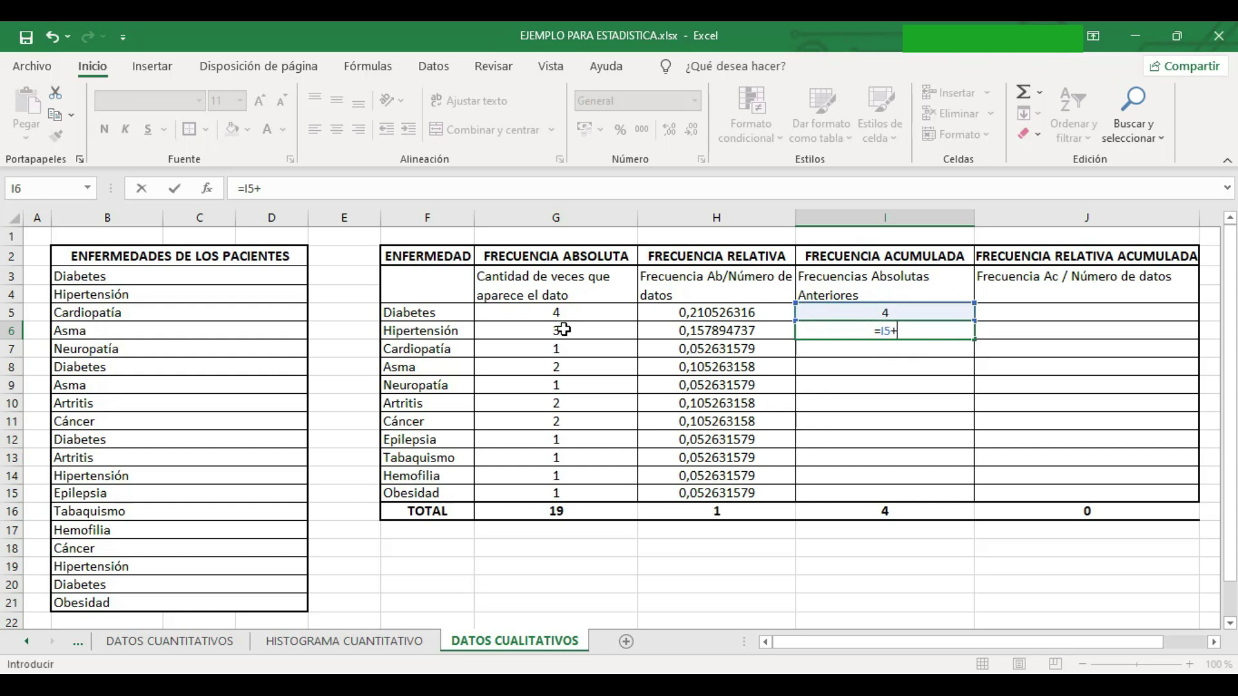
click(563, 329)
key(ctrl+Return)
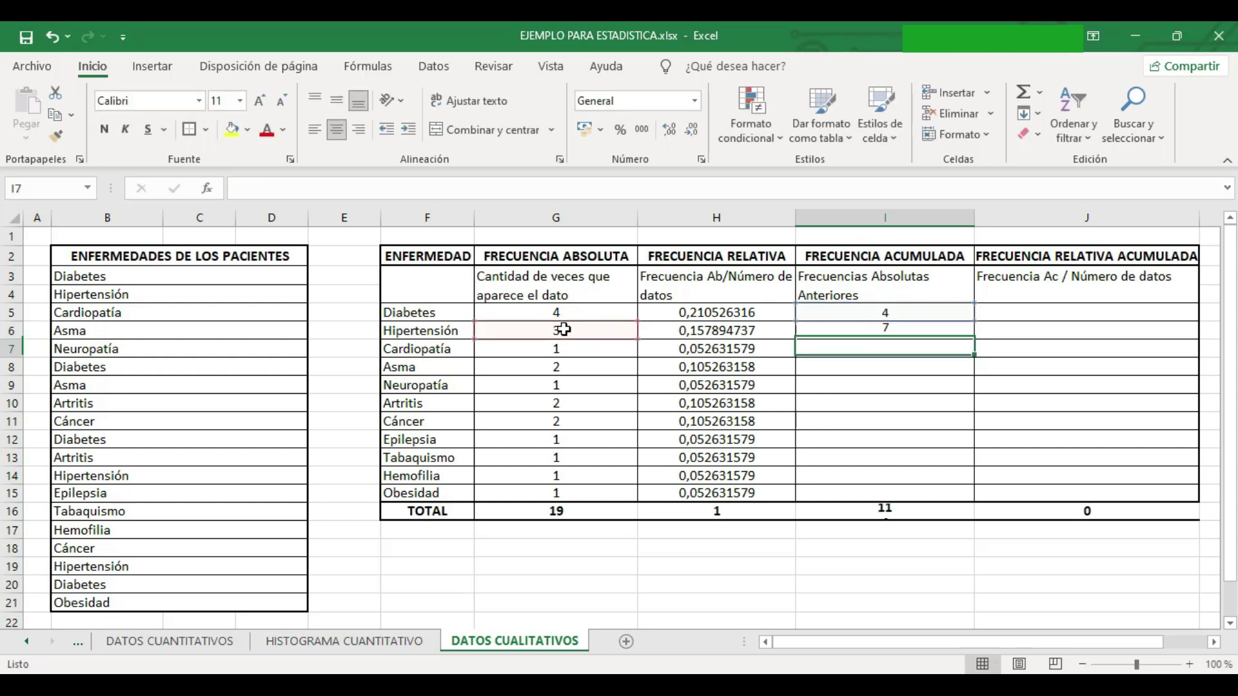
drag(974, 338, 953, 503)
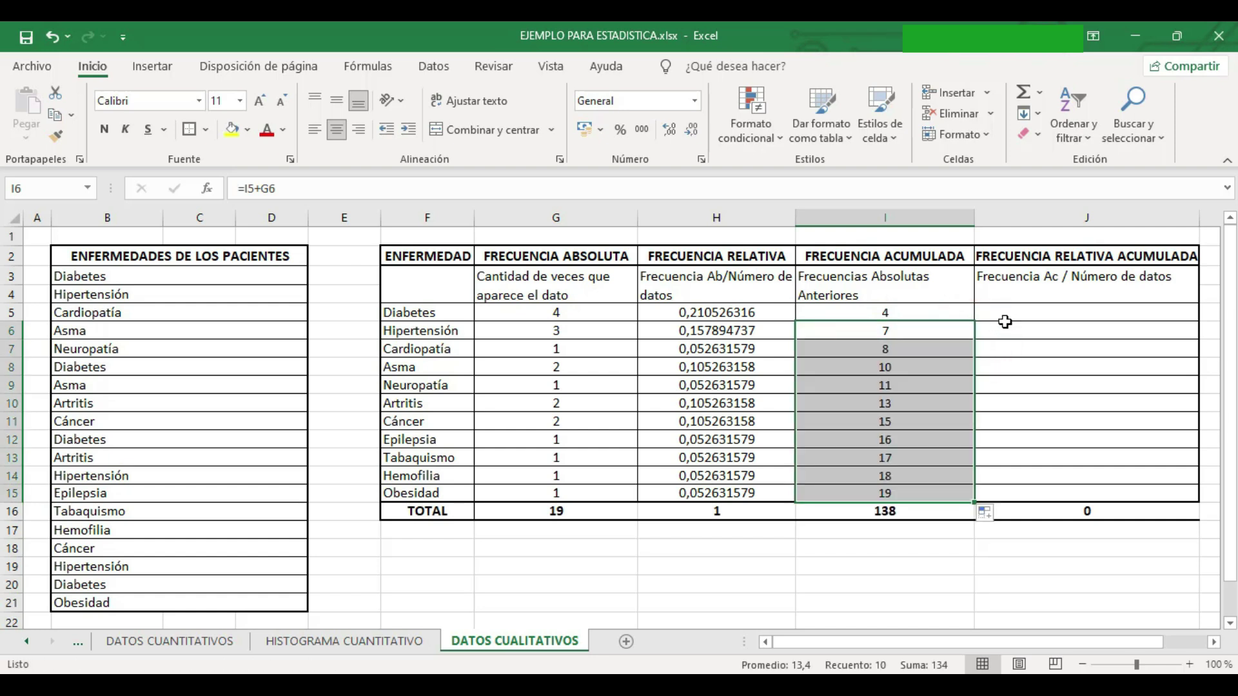
click(915, 494)
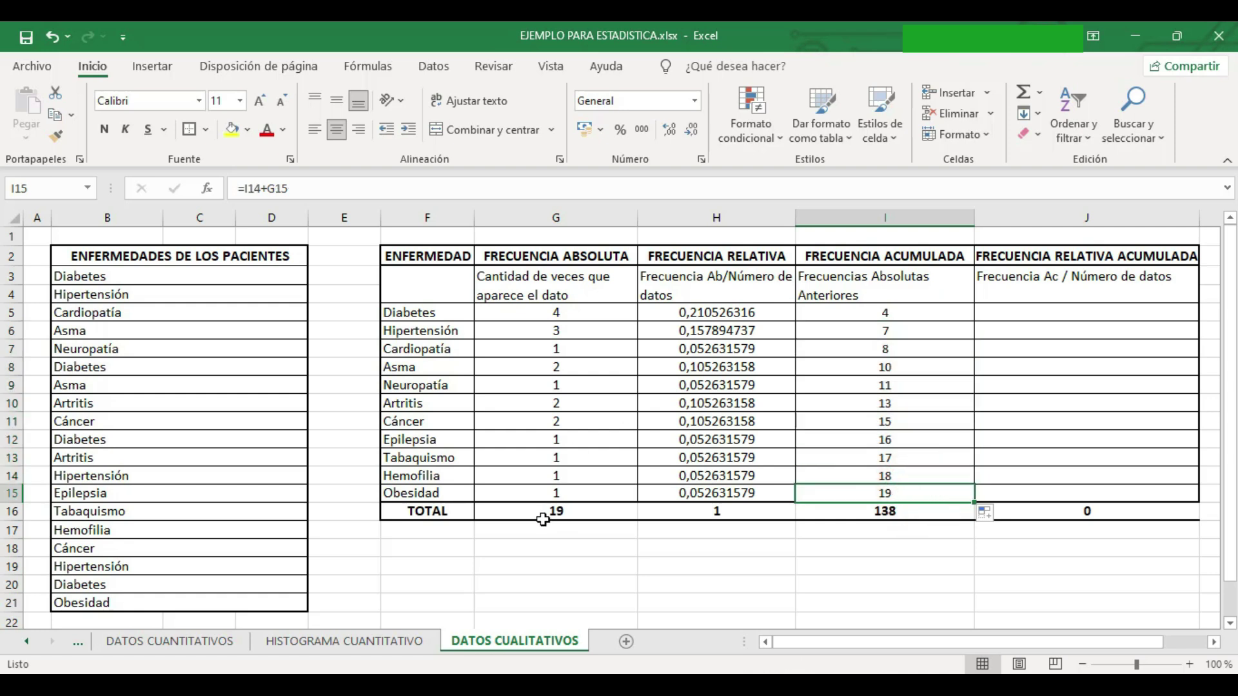
click(561, 512)
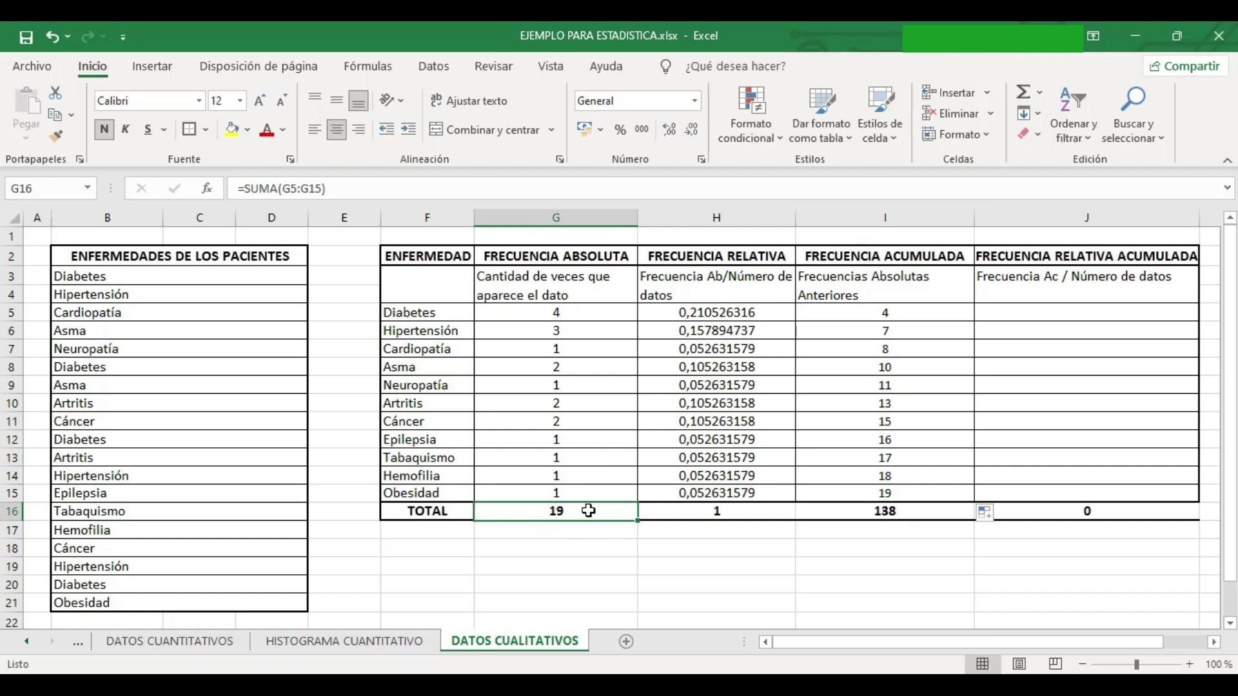
Step: Enter the relative cumulative frequency formula =I5/$G$16 in J5 and fill it down to J15
click(1012, 317)
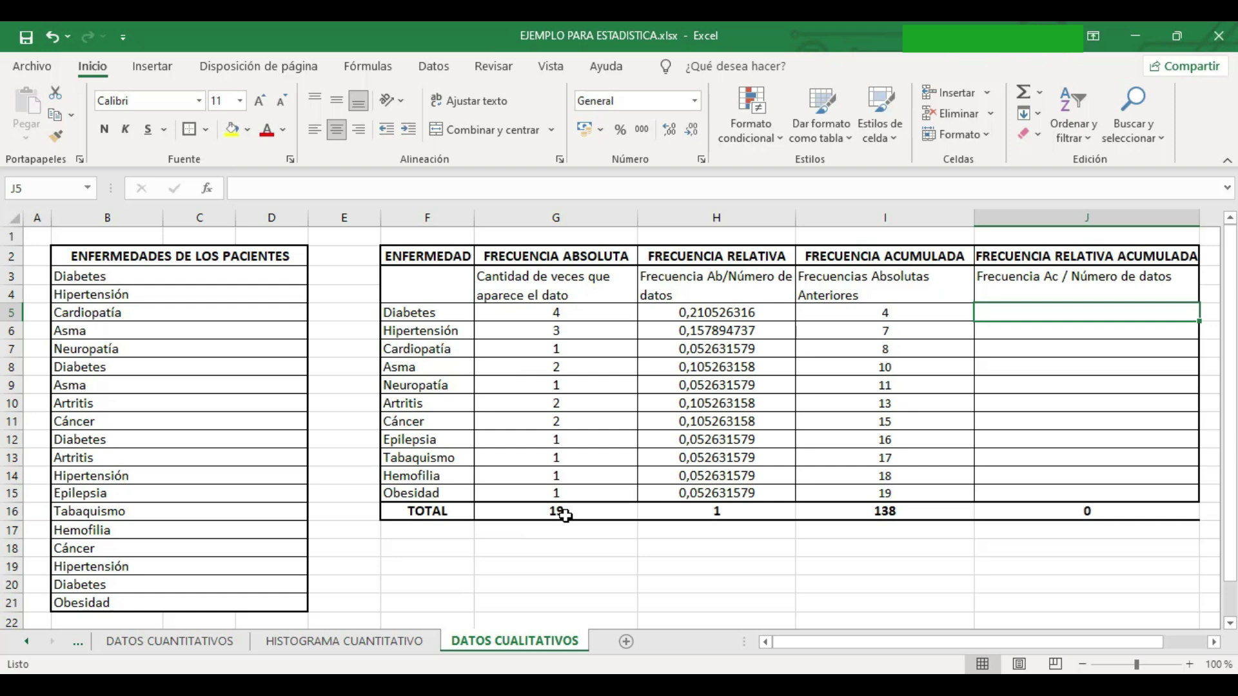
text(=)
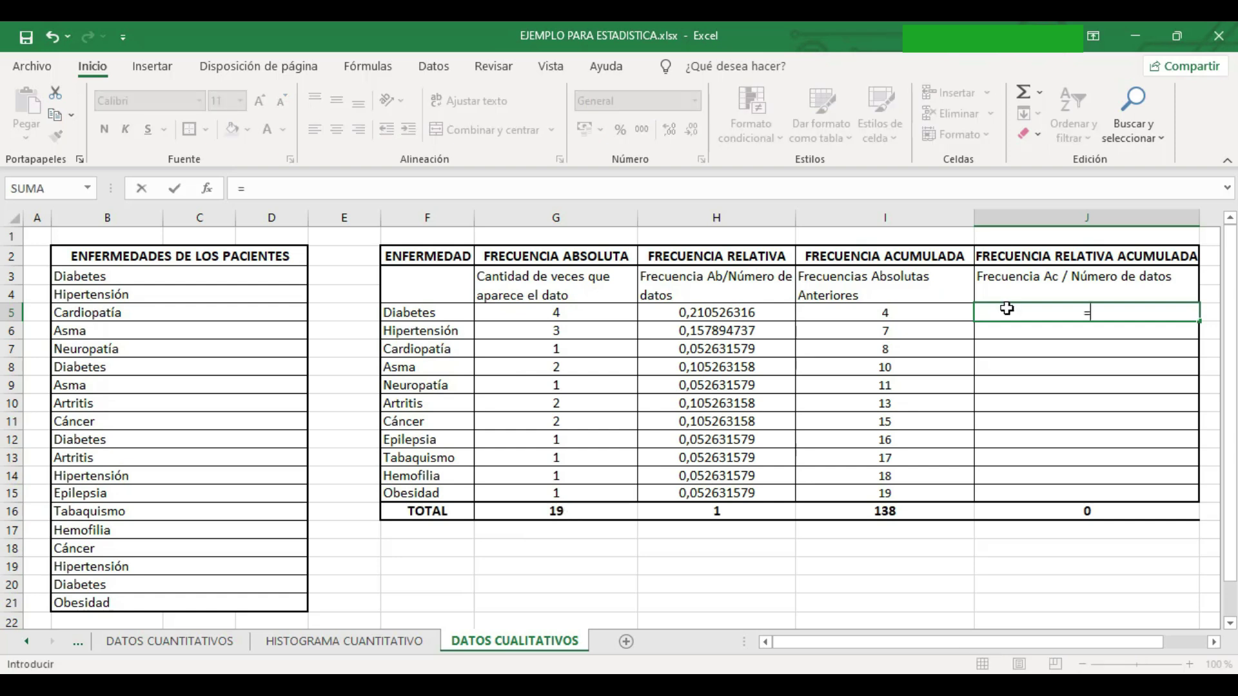
click(857, 314)
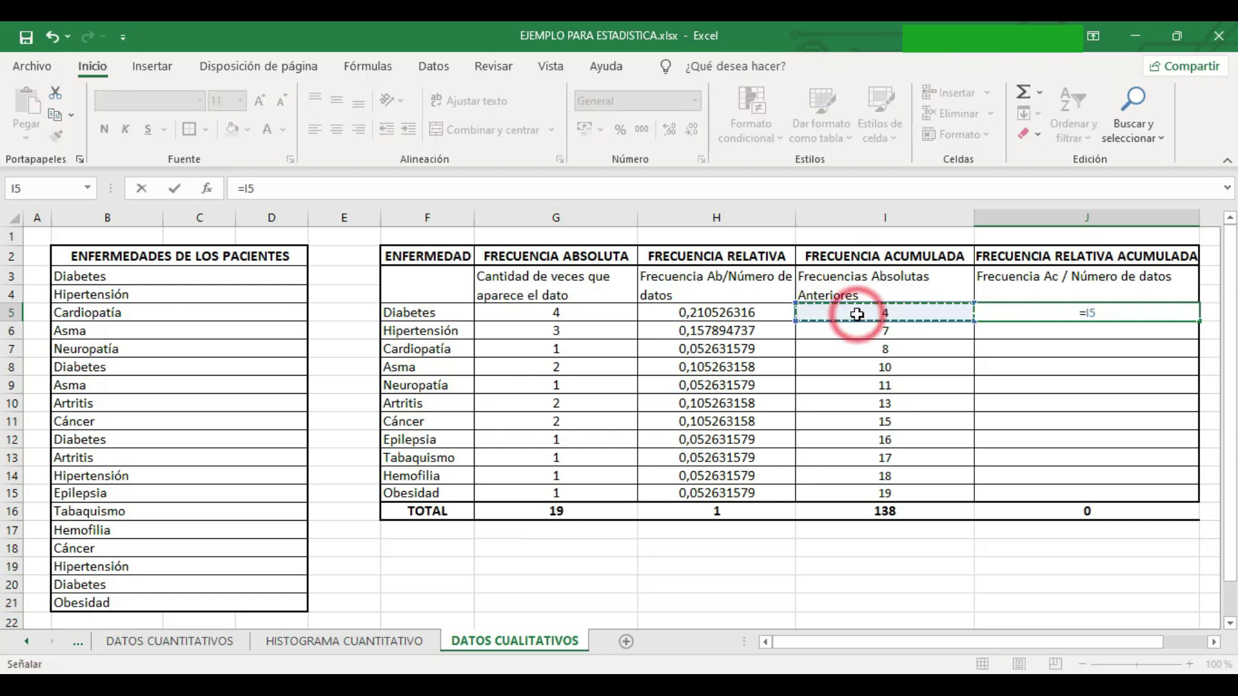
text(/)
click(592, 513)
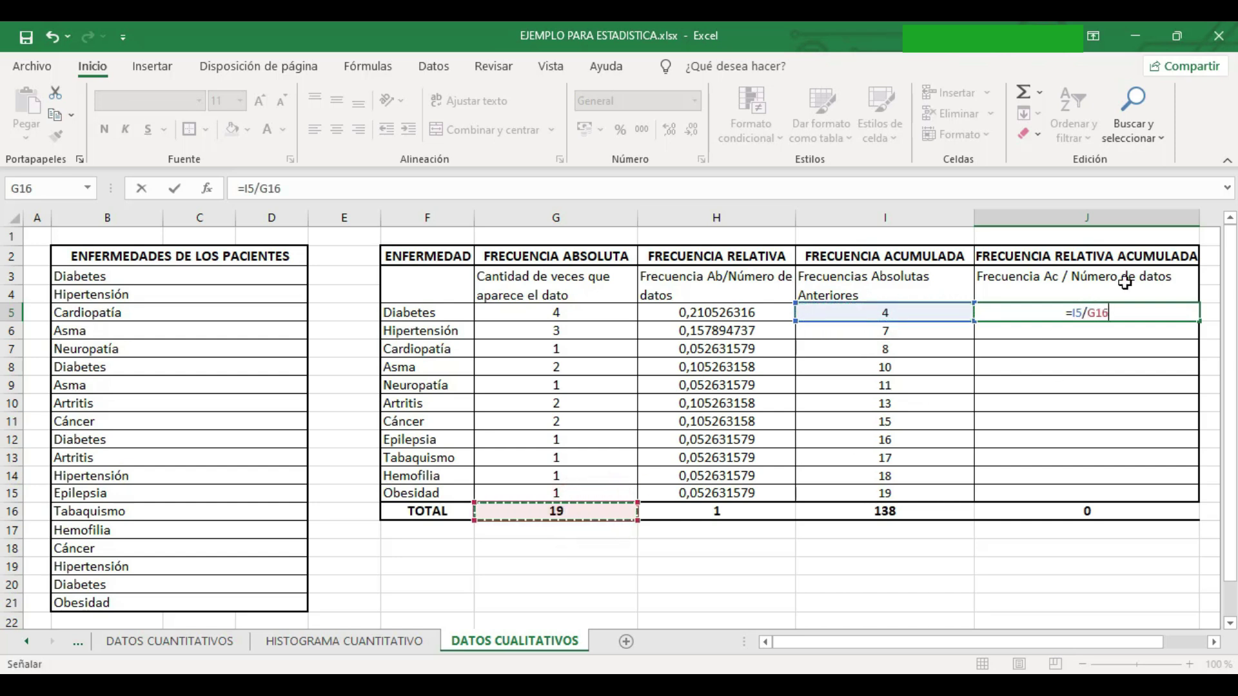
drag(1112, 314, 1088, 313)
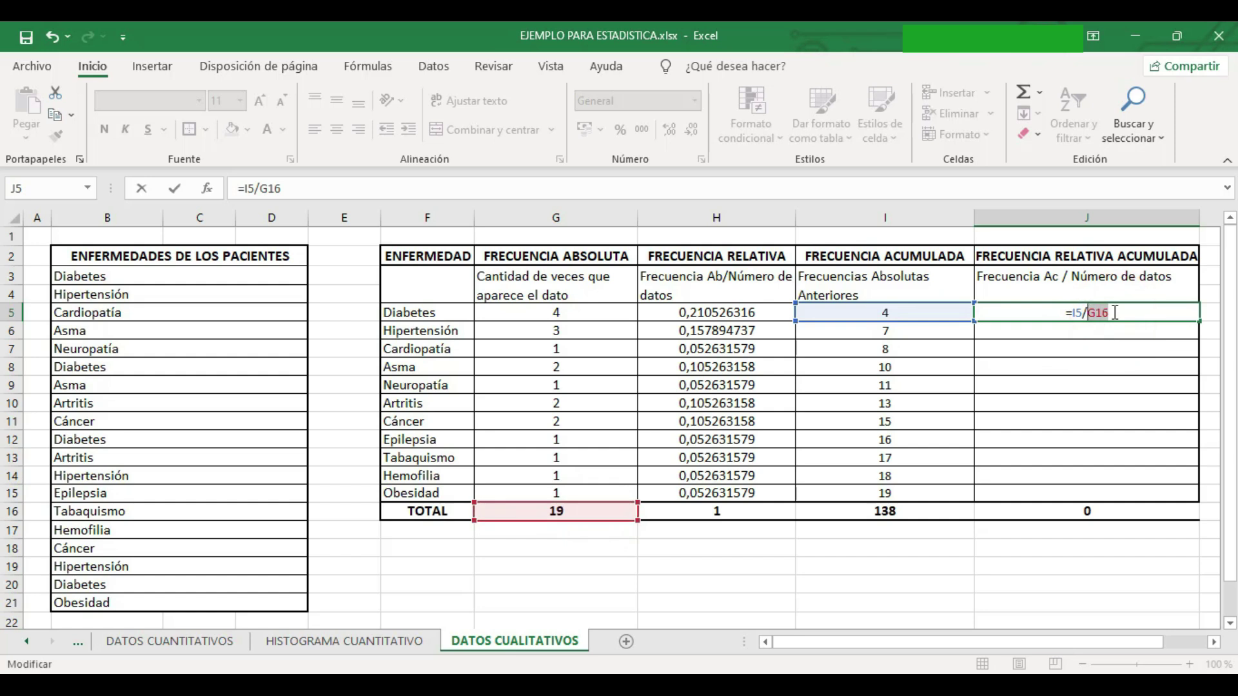
key(F4)
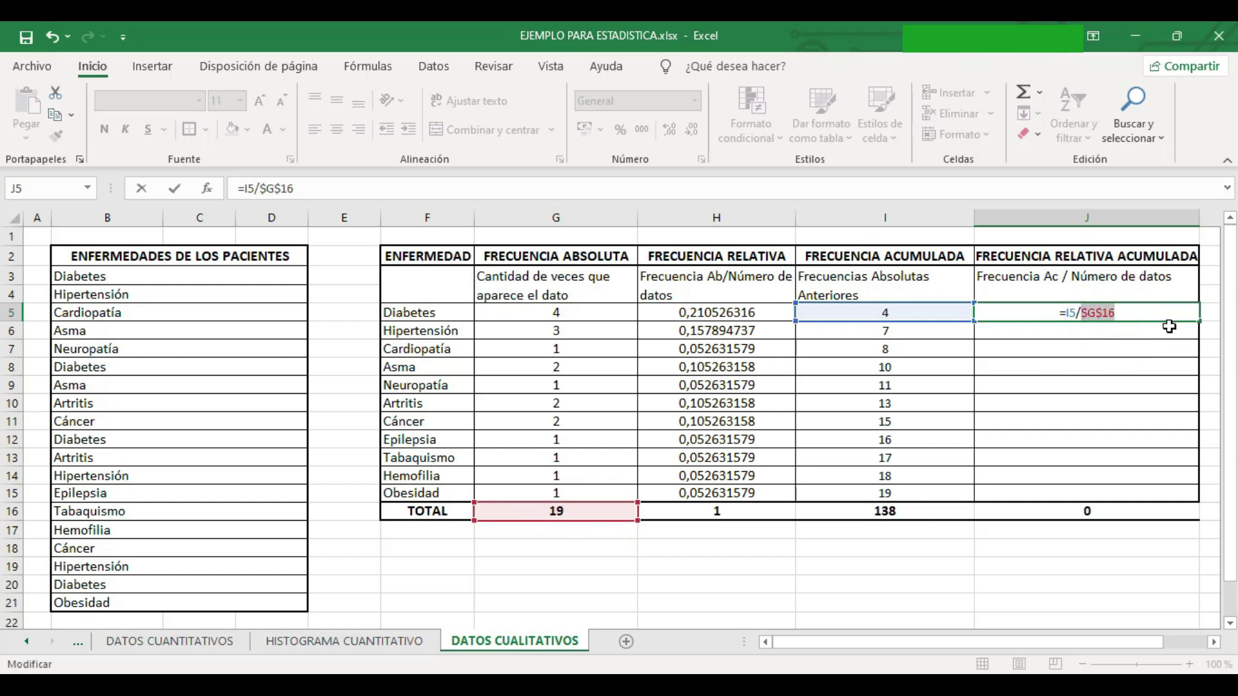
key(Return)
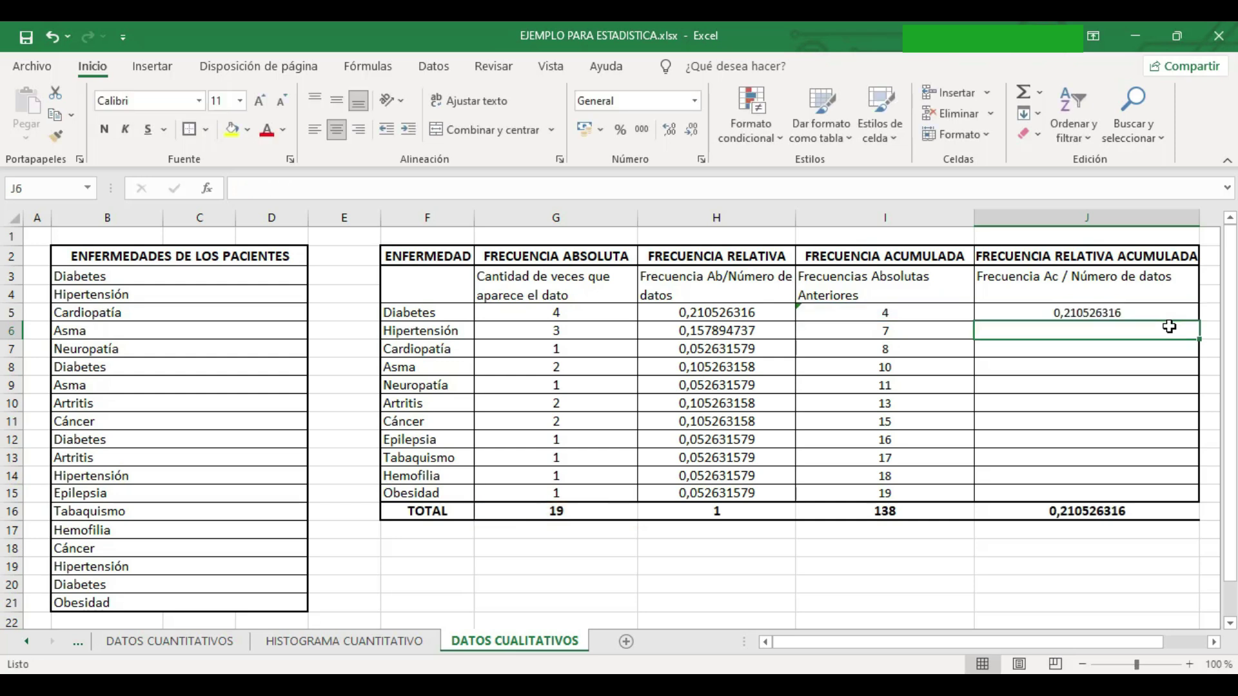
click(1073, 315)
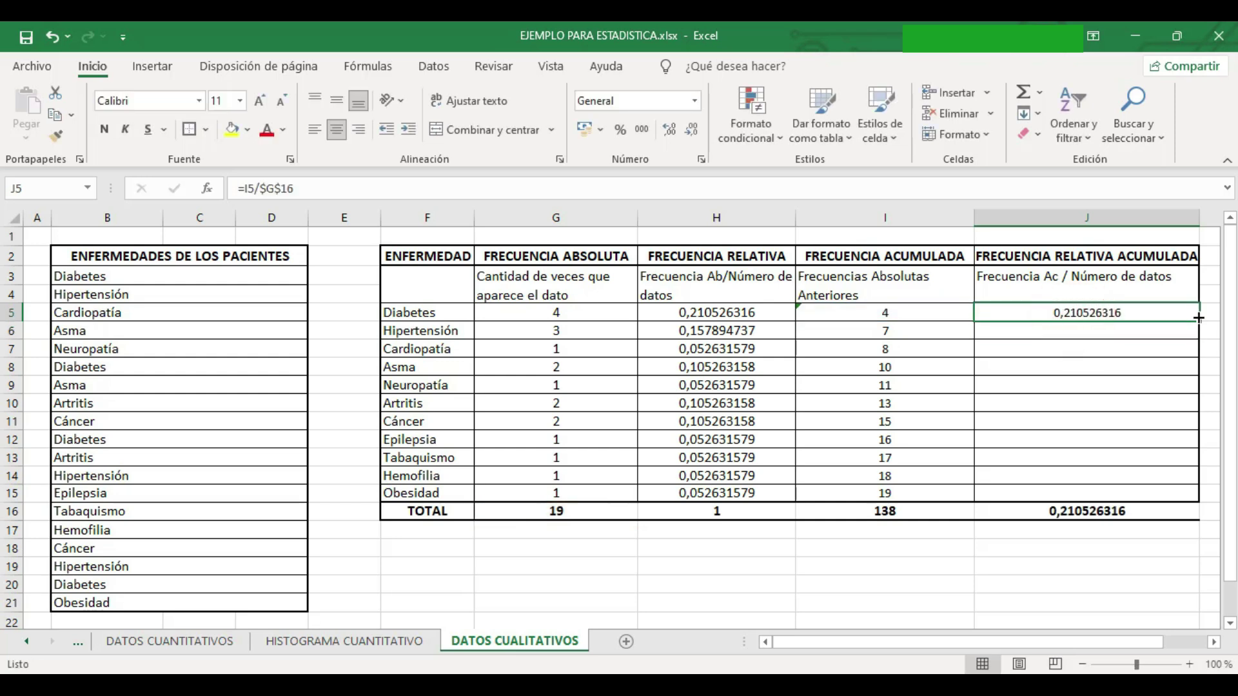
drag(1200, 323, 1174, 496)
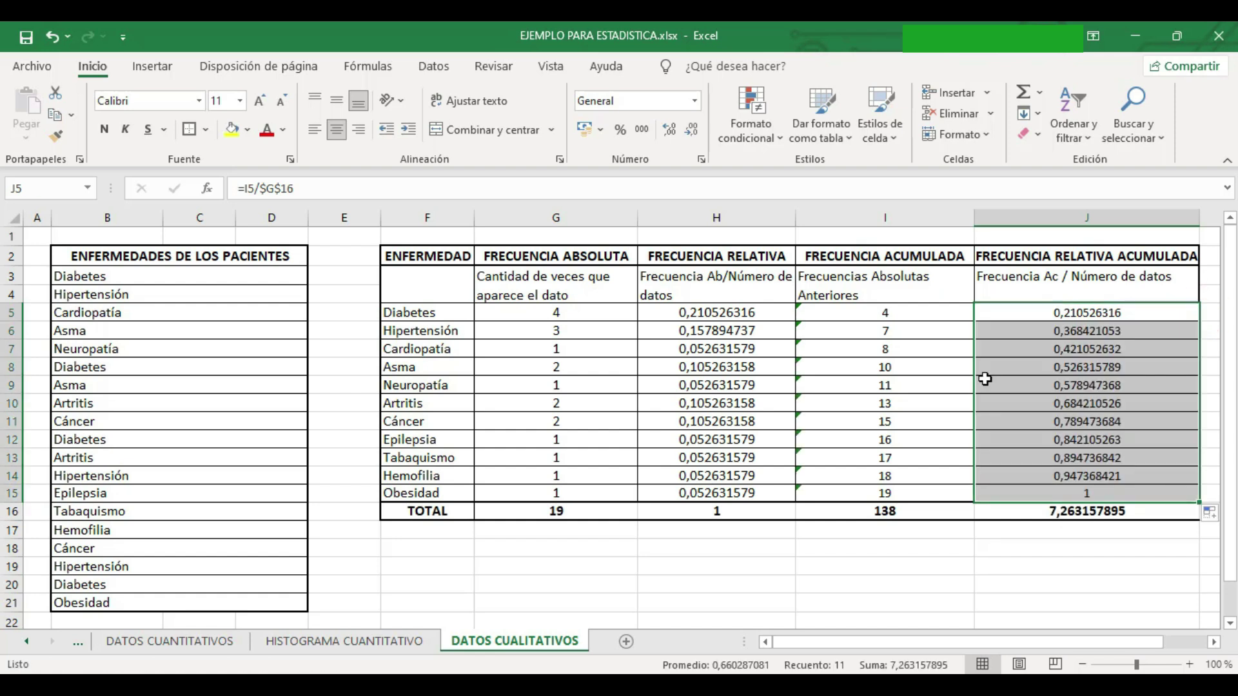
Step: Format the relative frequencies H5:H15 as percentages and select the relative cumulative frequencies J5:J15
click(705, 314)
mouse_move(706, 324)
mouse_down()
mouse_move(714, 445)
mouse_move(739, 495)
mouse_up()
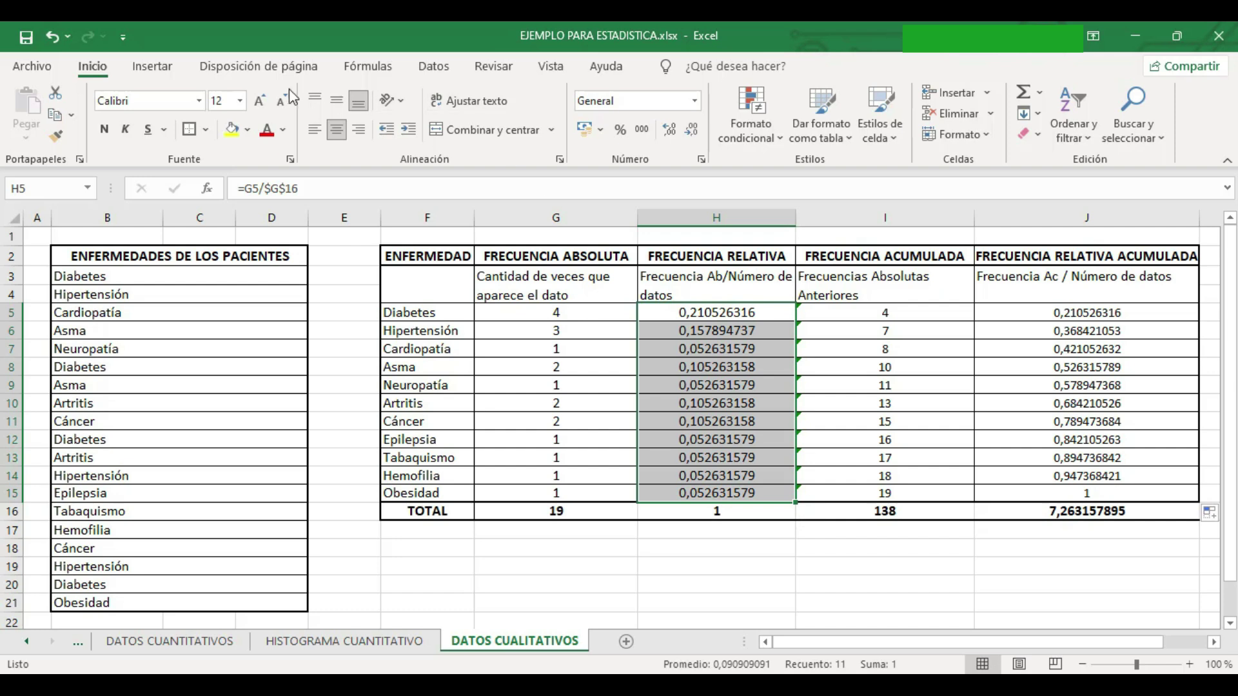
click(621, 130)
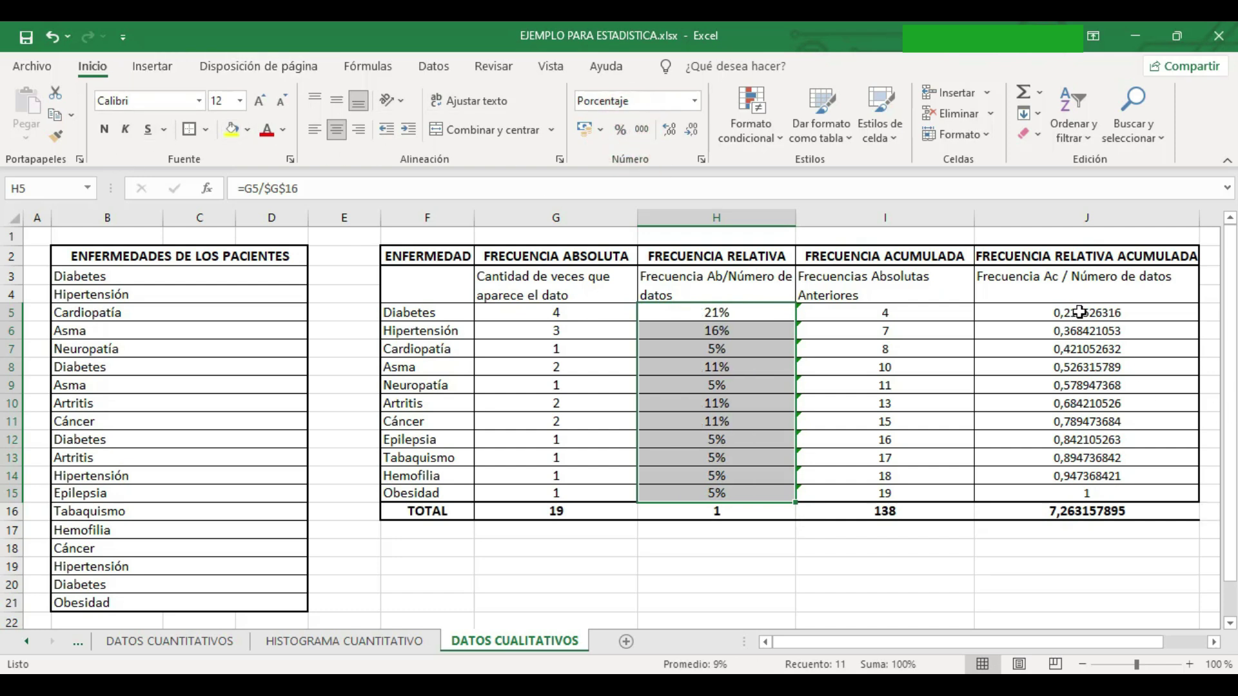
drag(1080, 312, 1088, 493)
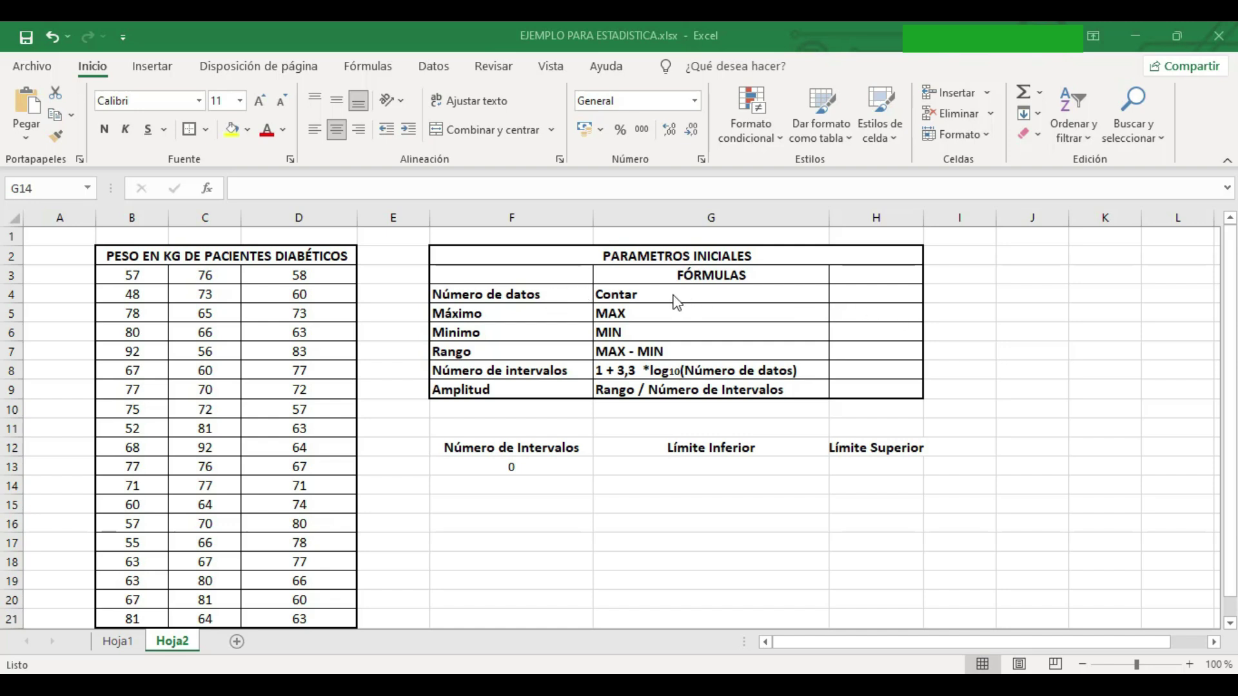
Step: Enter the number of data formula =CONTAR(B3:D21) in H4
click(871, 296)
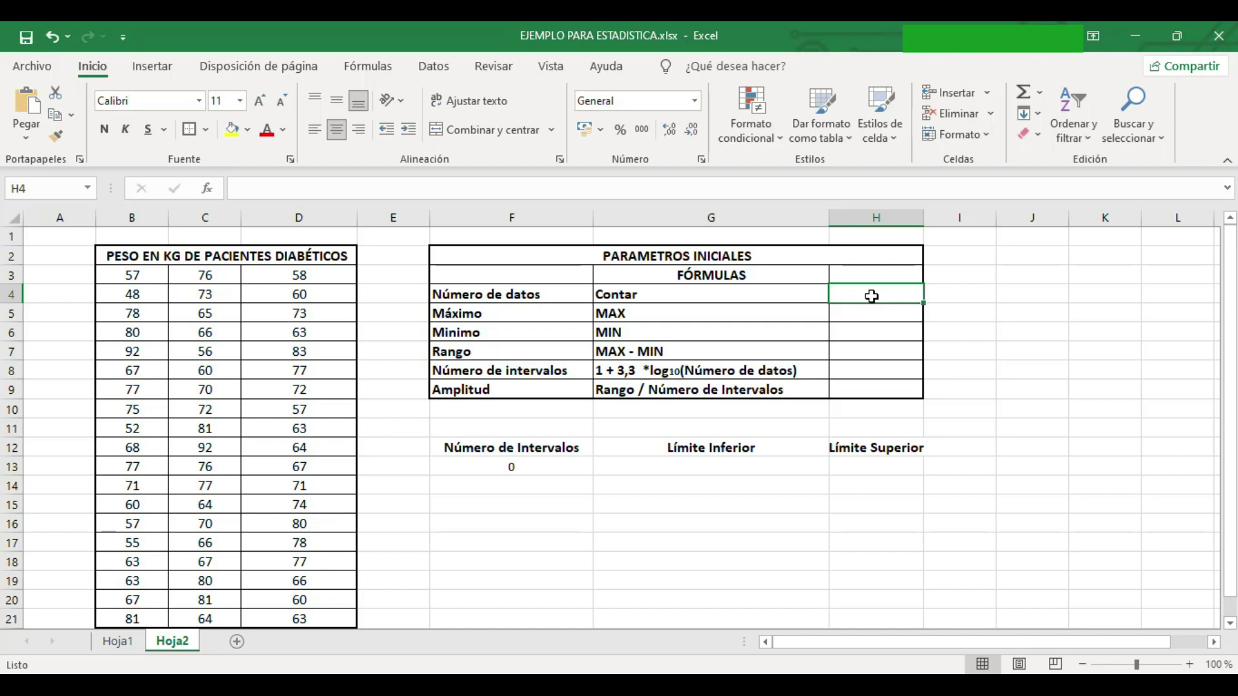
text(=)
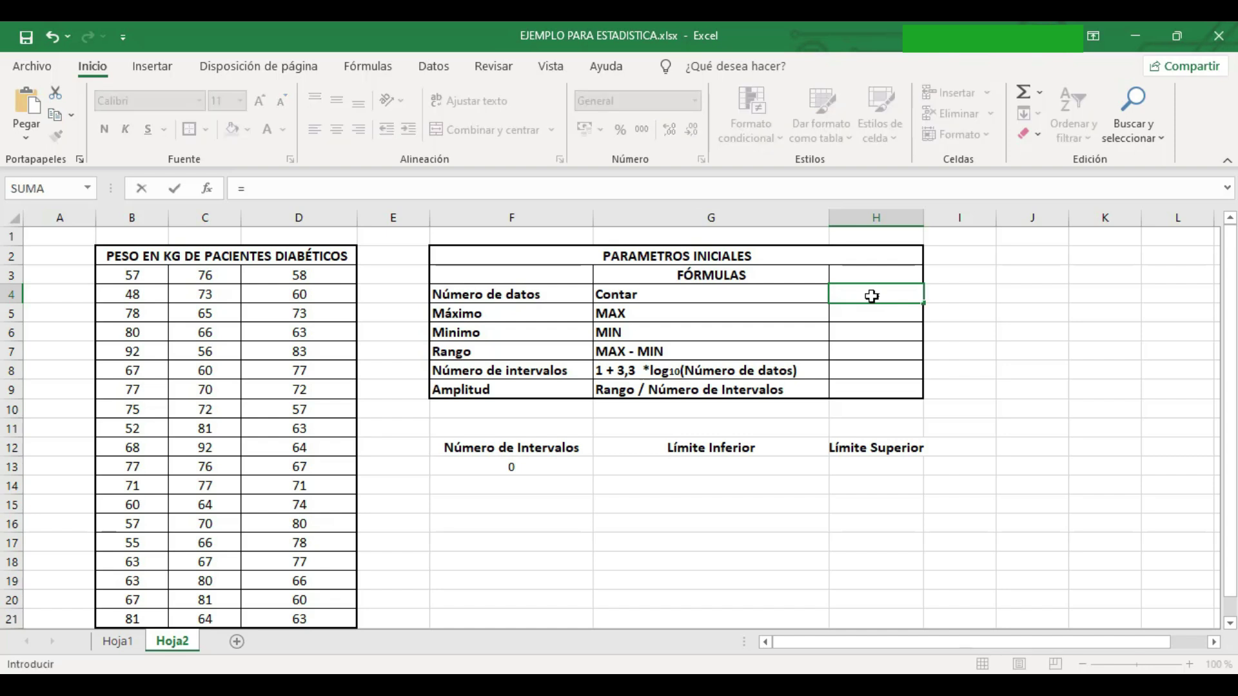
text(co)
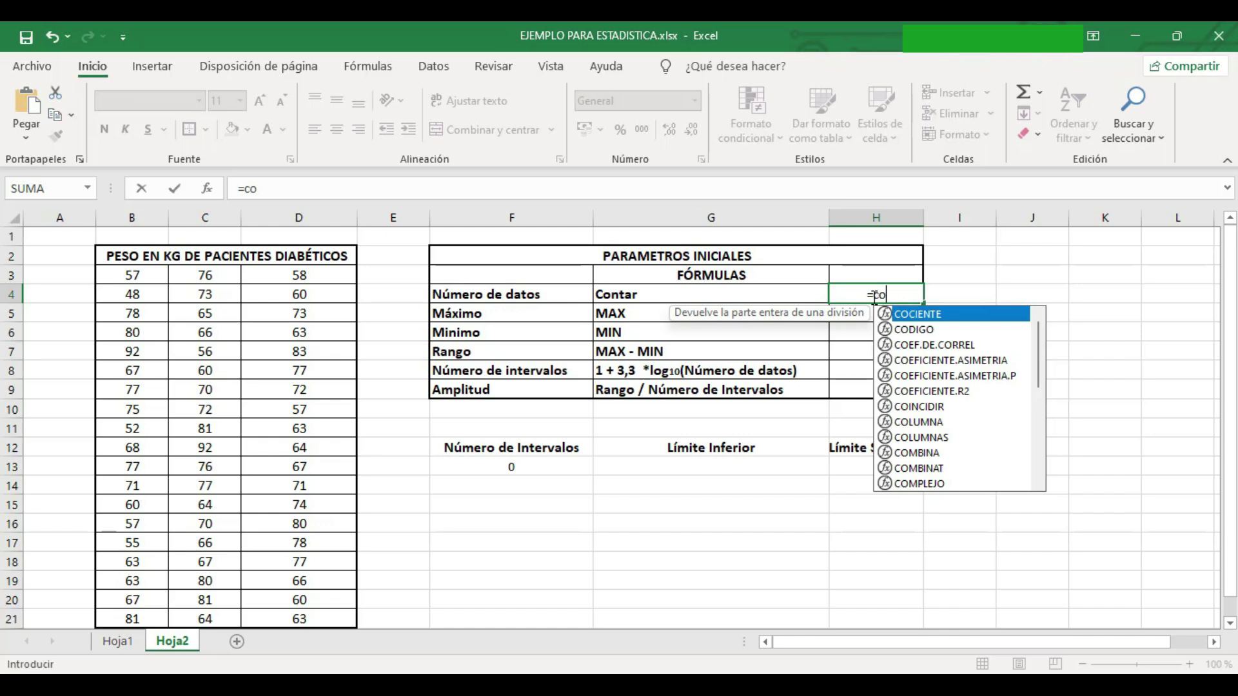
text(nt)
double_click(919, 314)
drag(116, 275, 328, 618)
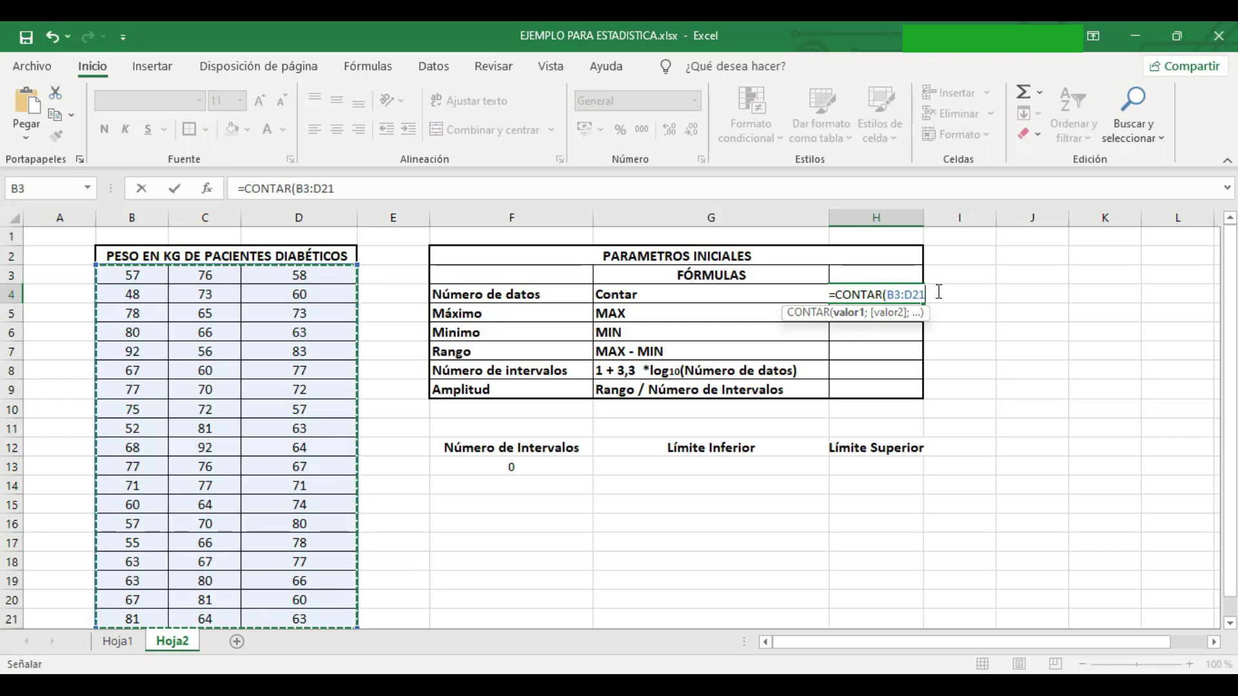
text())
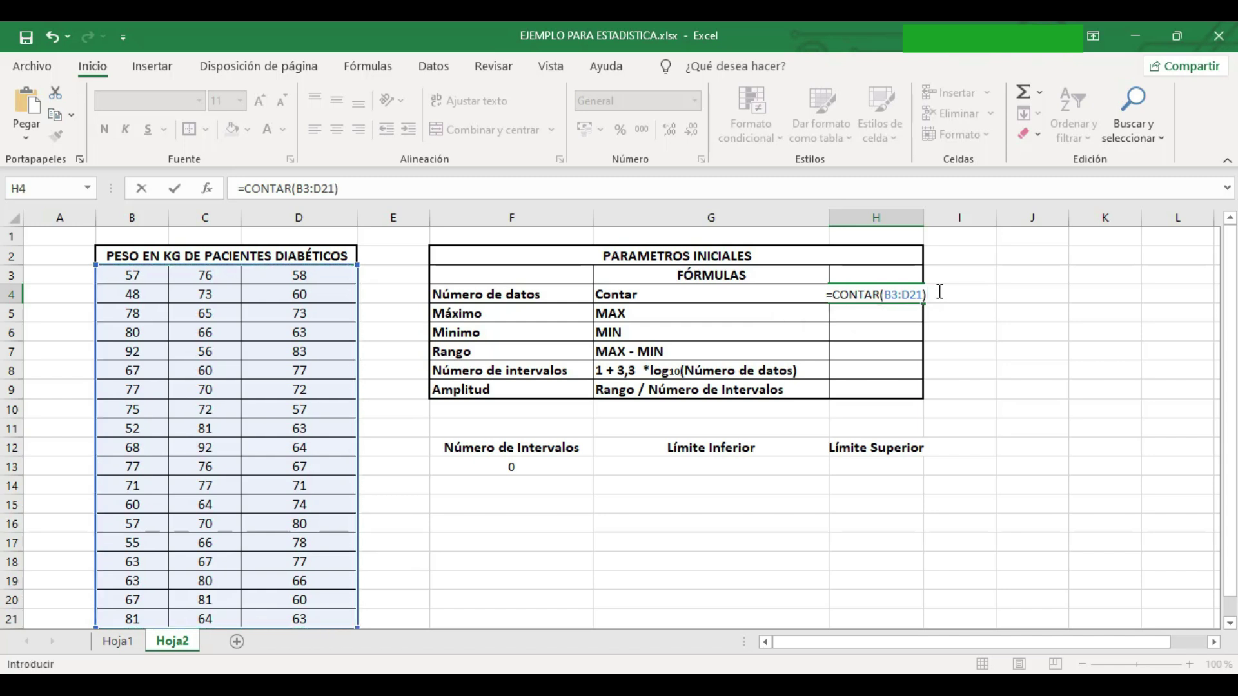
key(Return)
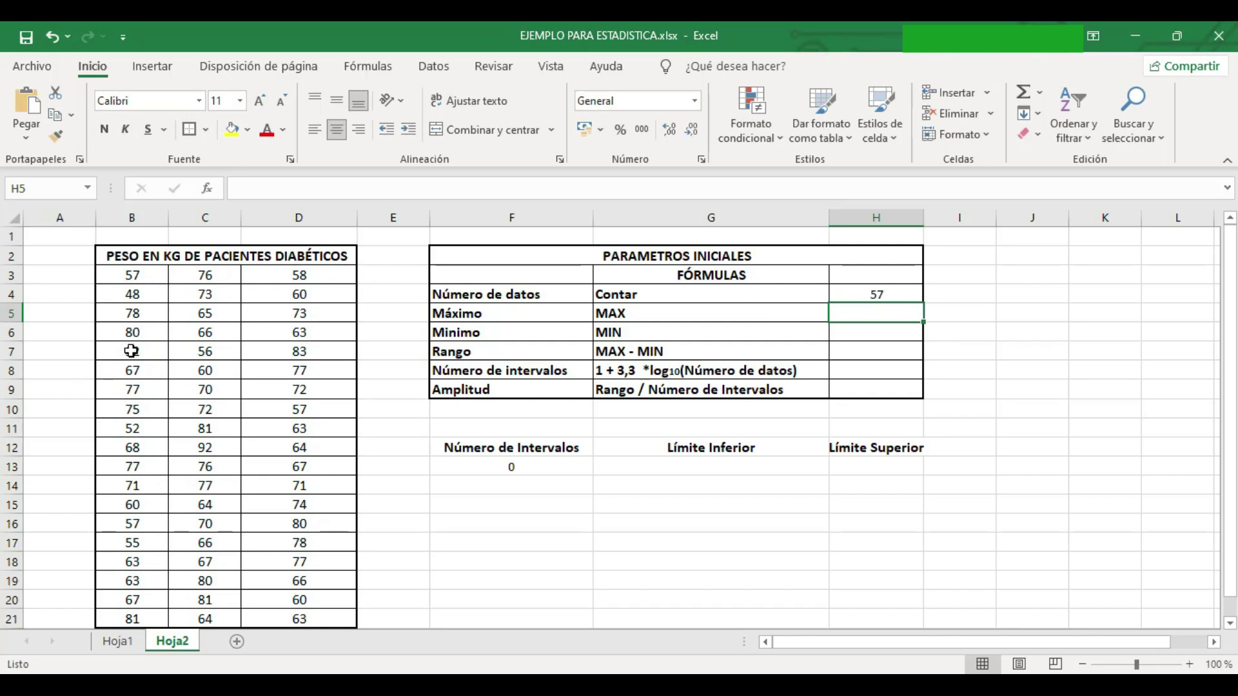
Step: Calculate the maximum weight in H5 with =MAX(B3:D21)
click(863, 313)
text(=)
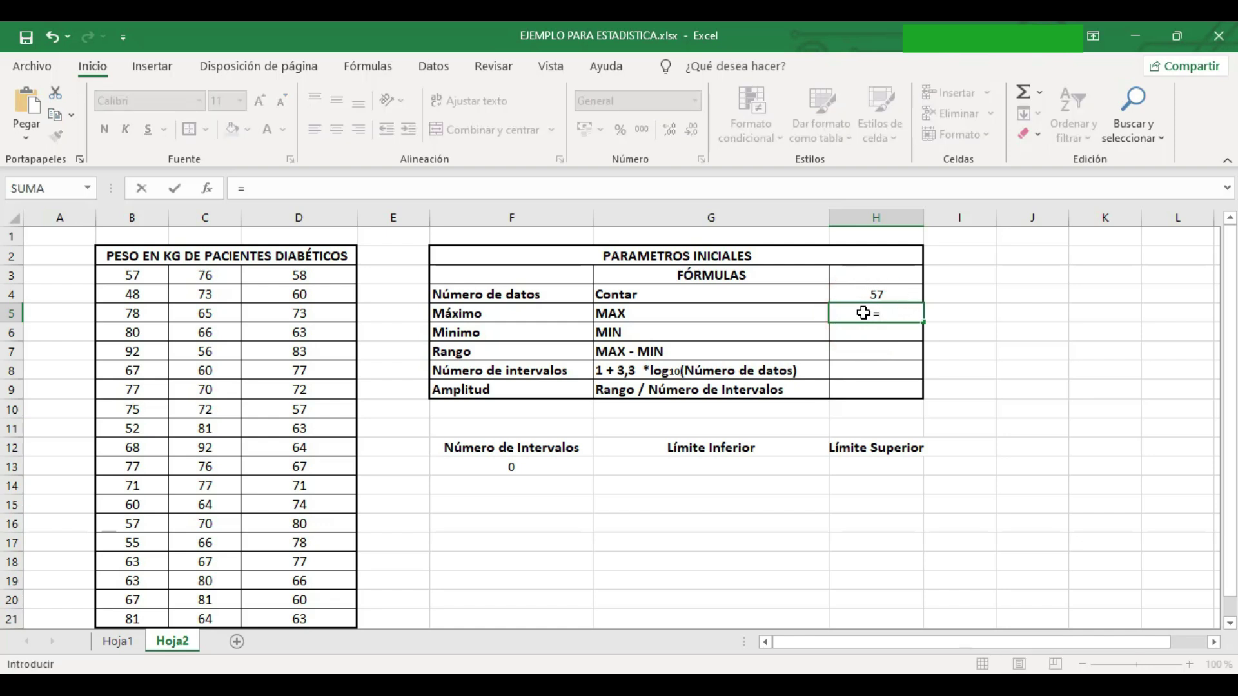
text(ma)
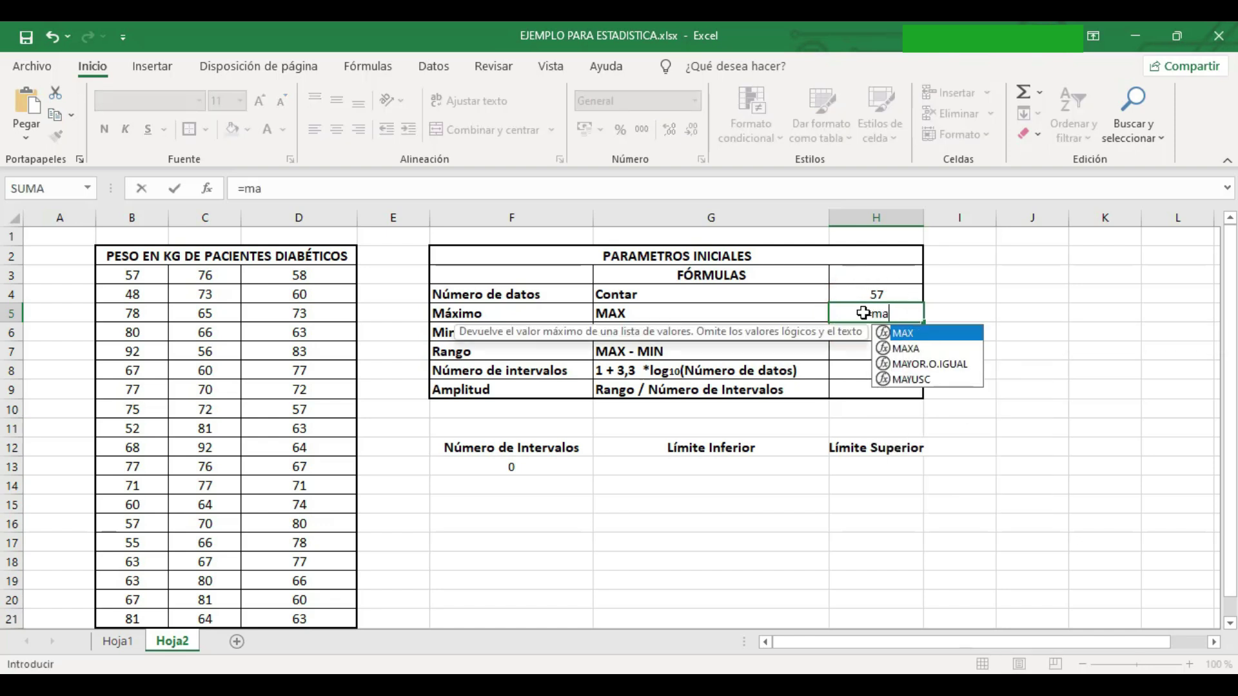
double_click(914, 334)
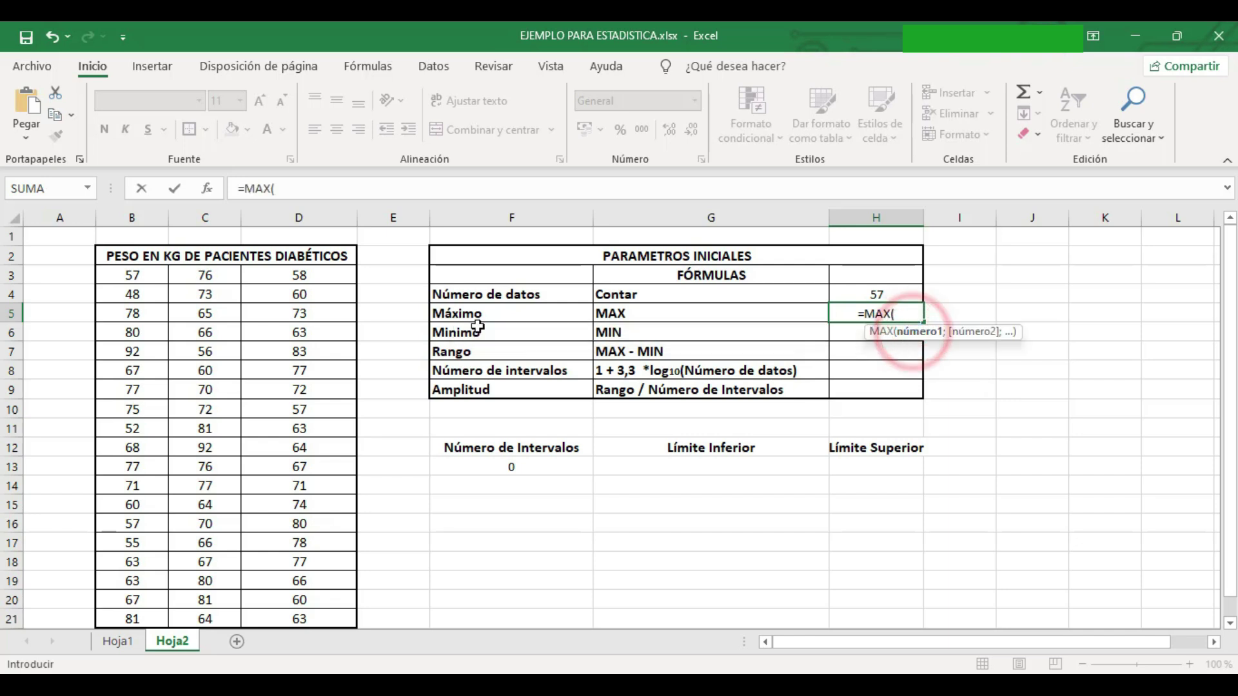
drag(114, 277, 303, 619)
text())
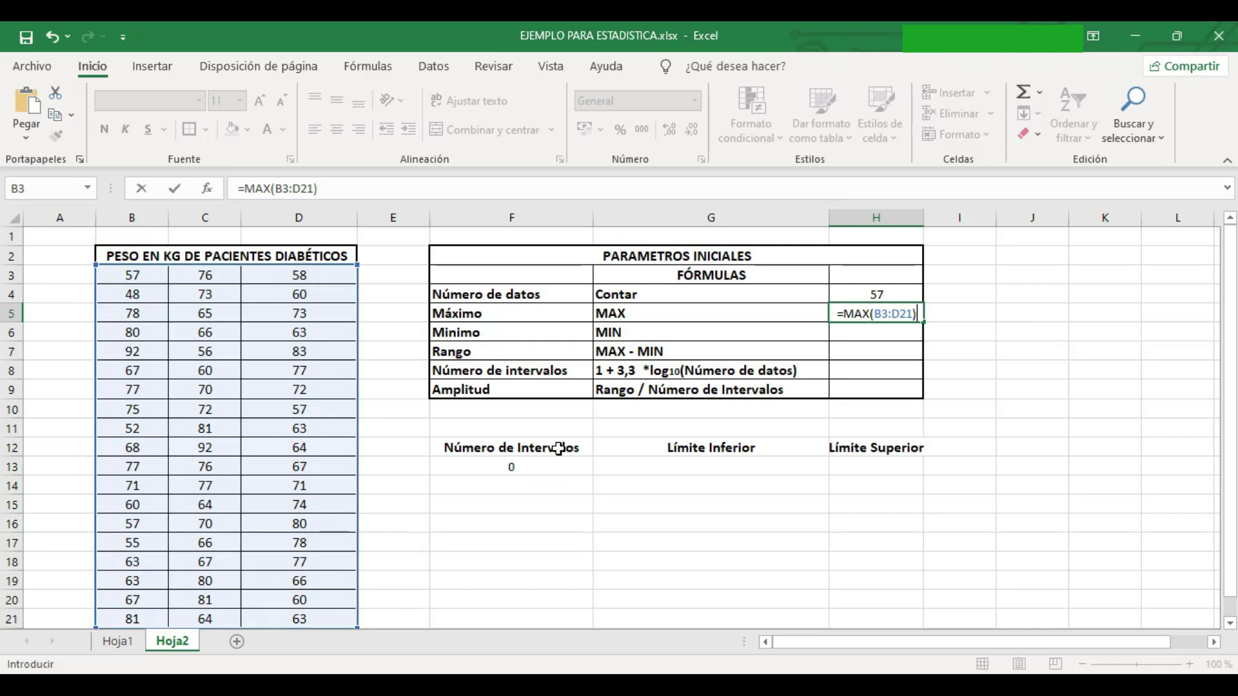
key(Return)
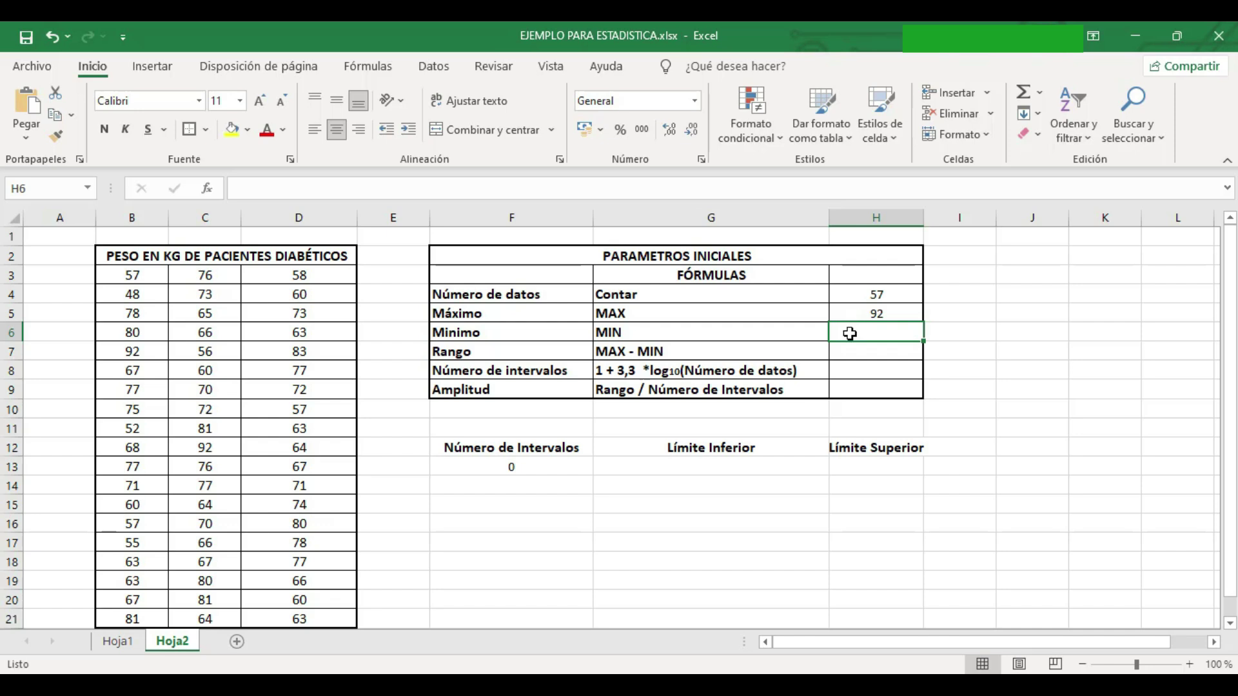
Step: Calculate the minimum weight in H6 with =MIN(B3:D21)
text(=)
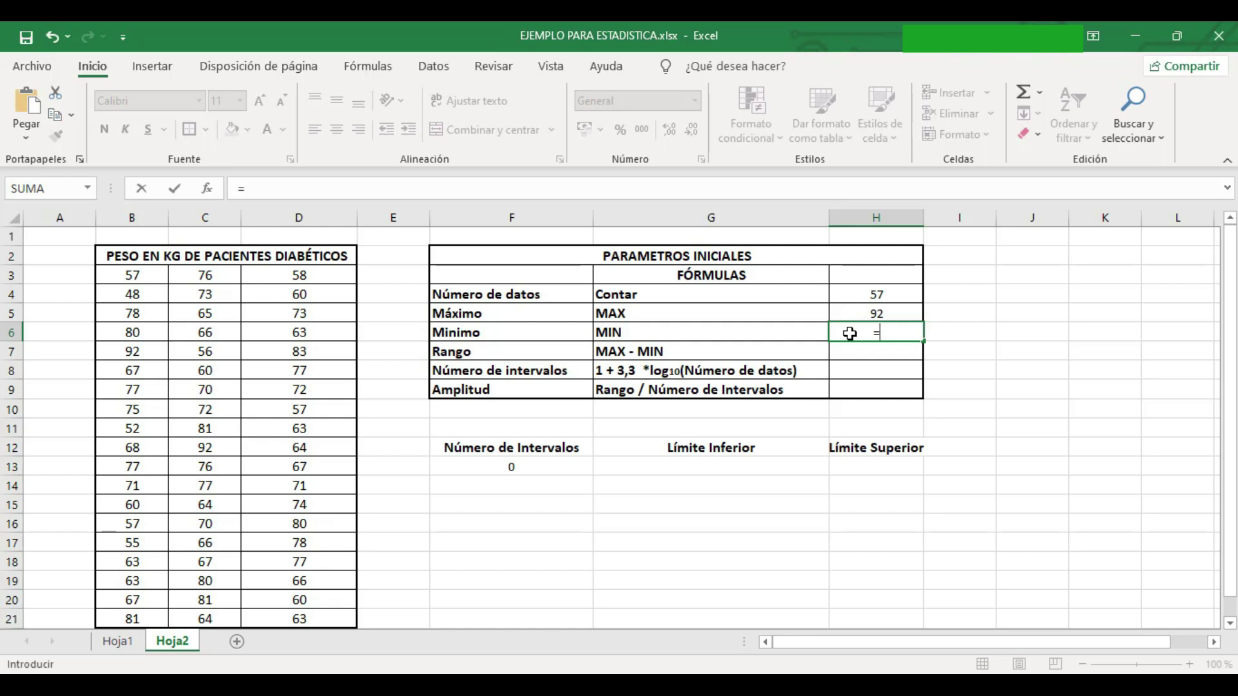
text(min)
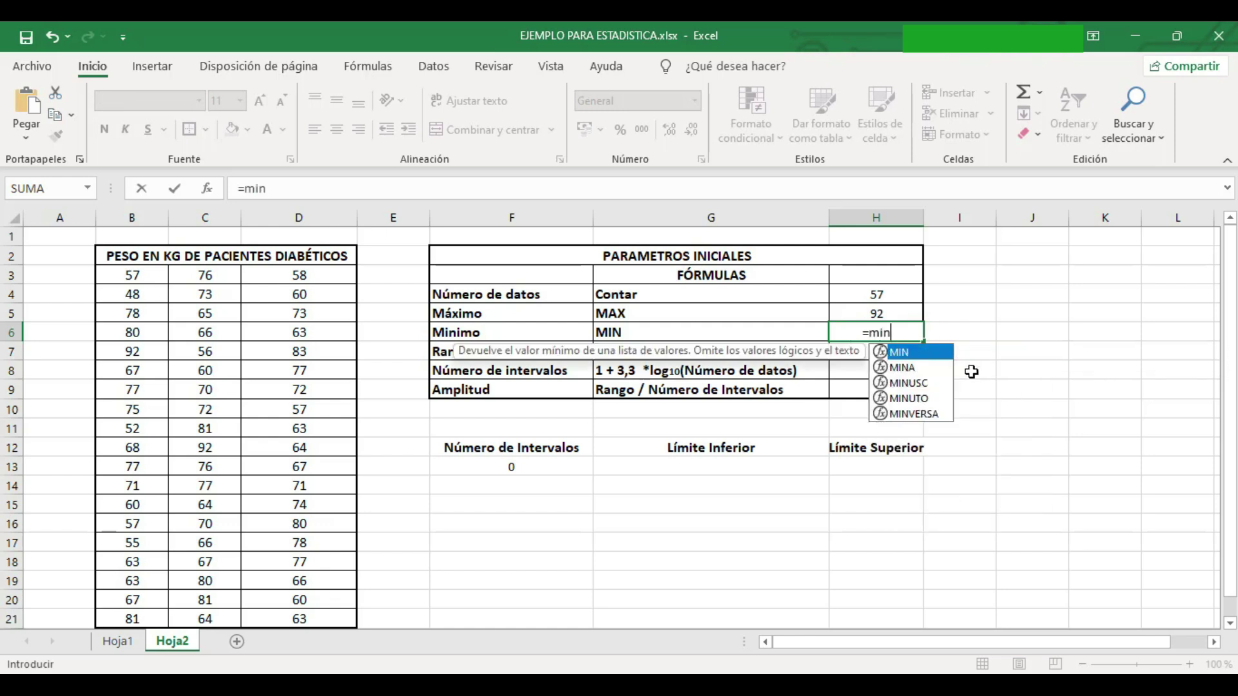
double_click(898, 353)
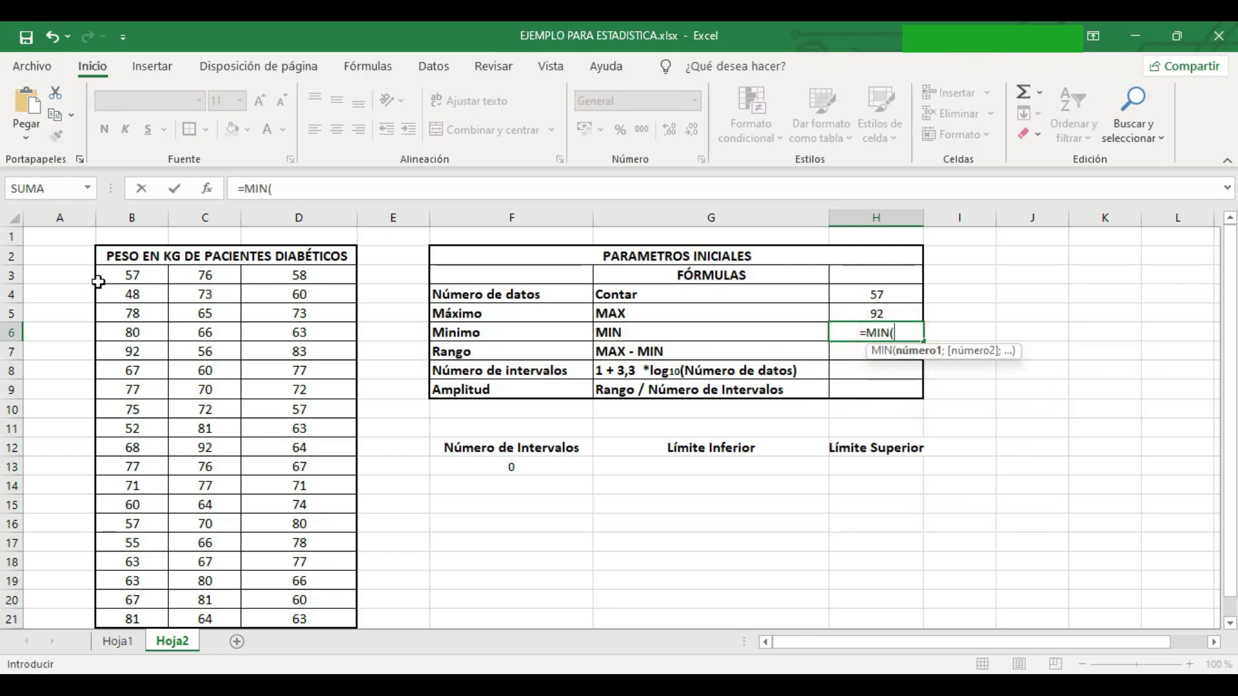
drag(105, 275, 303, 619)
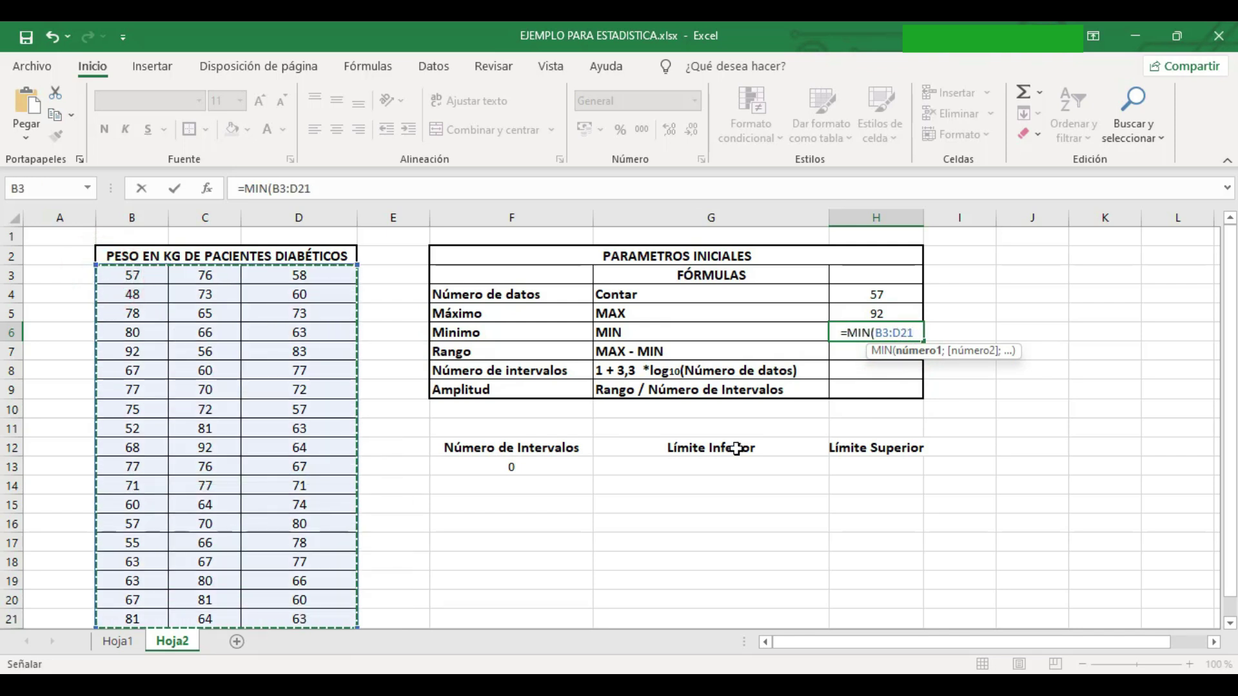
text())
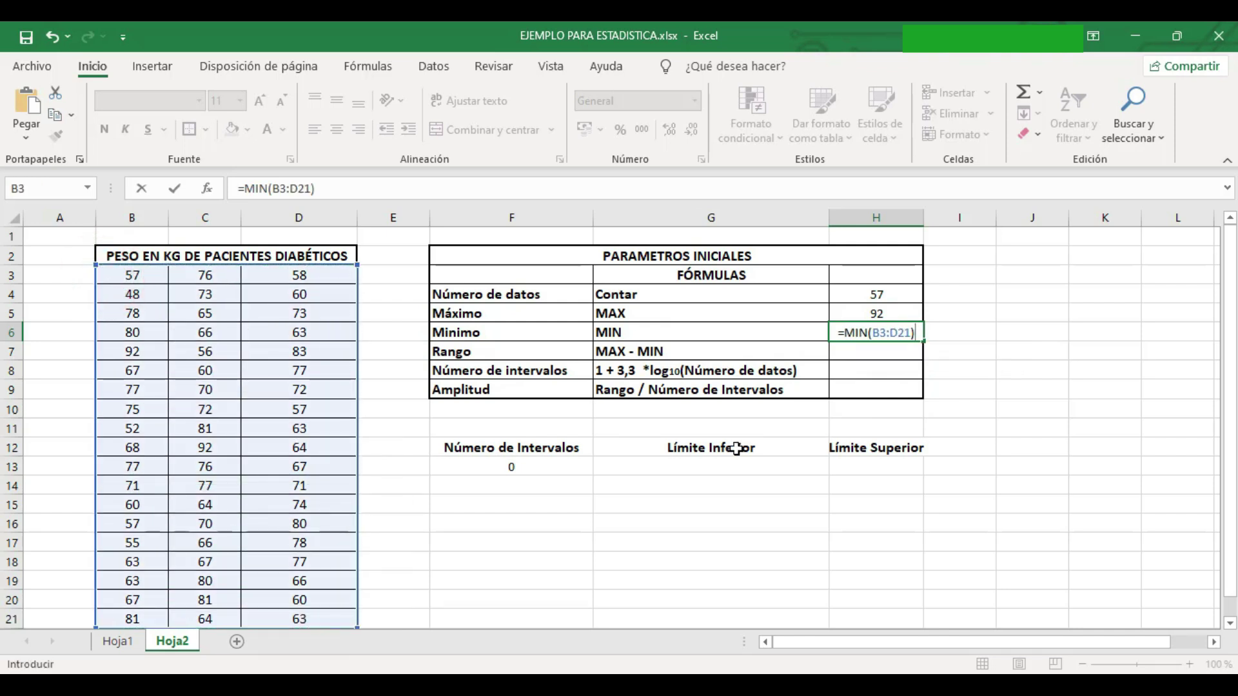
key(Return)
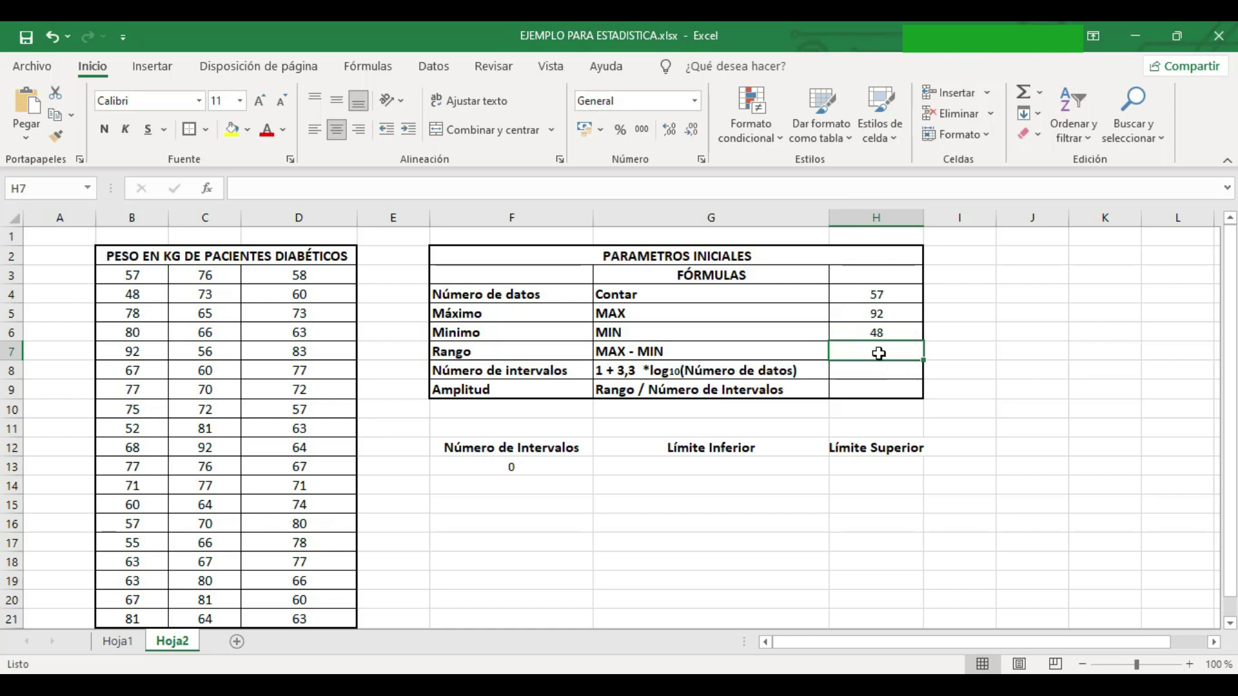
Step: Calculate the range in H7 by subtracting the minimum from the maximum with =H5-H6
text(=)
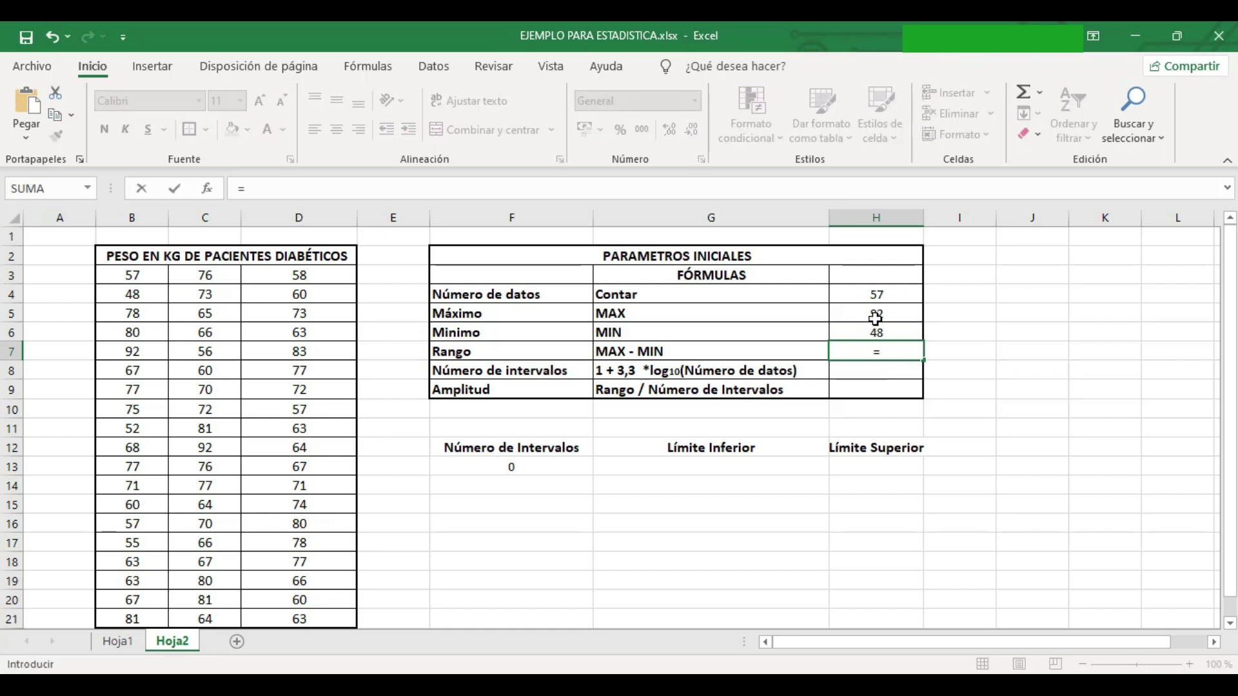
click(875, 319)
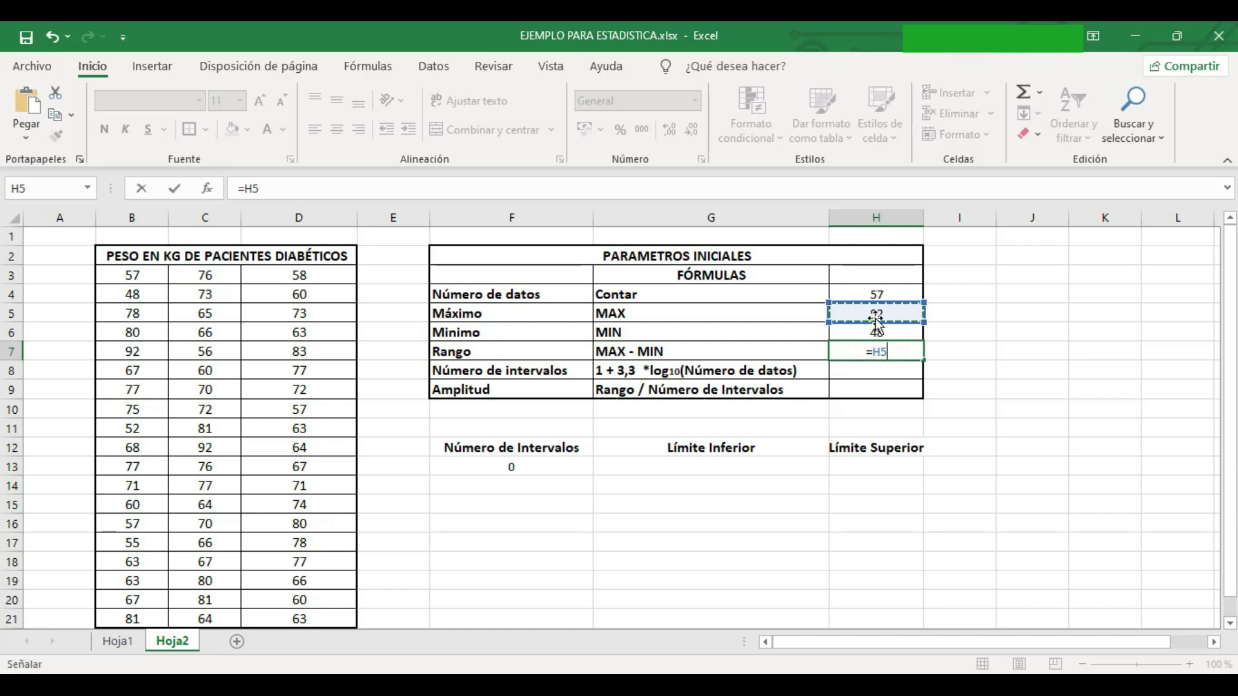
text(-)
click(882, 334)
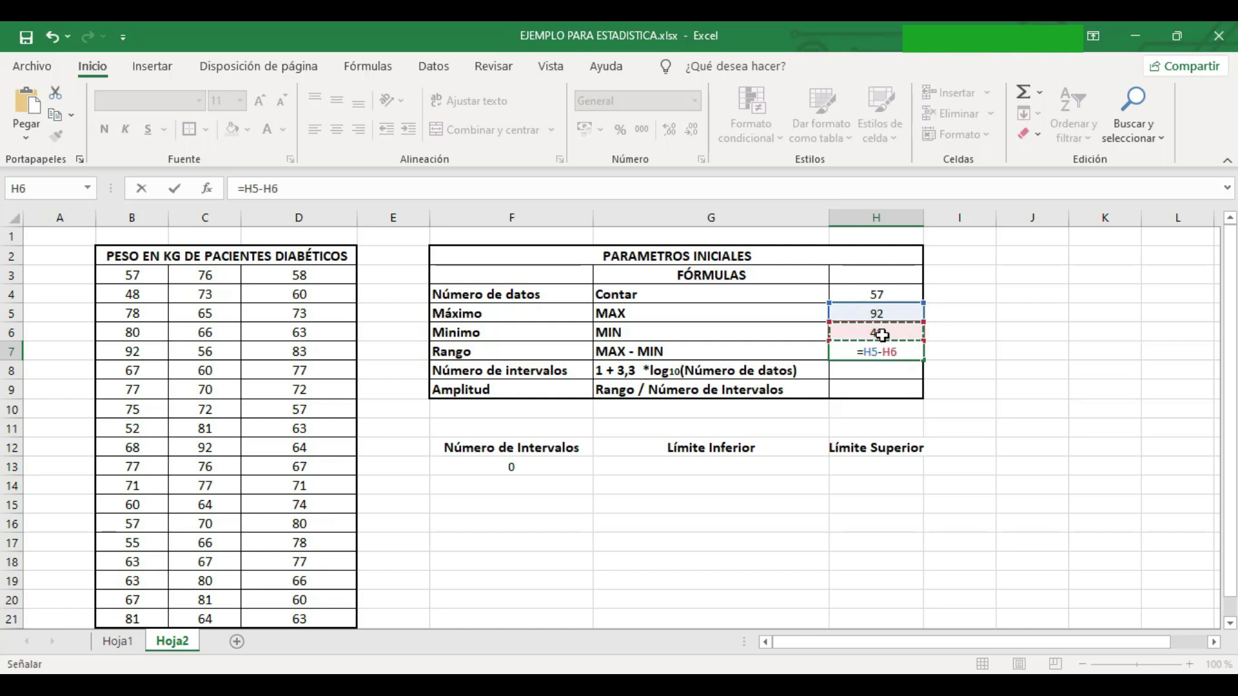
key(Return)
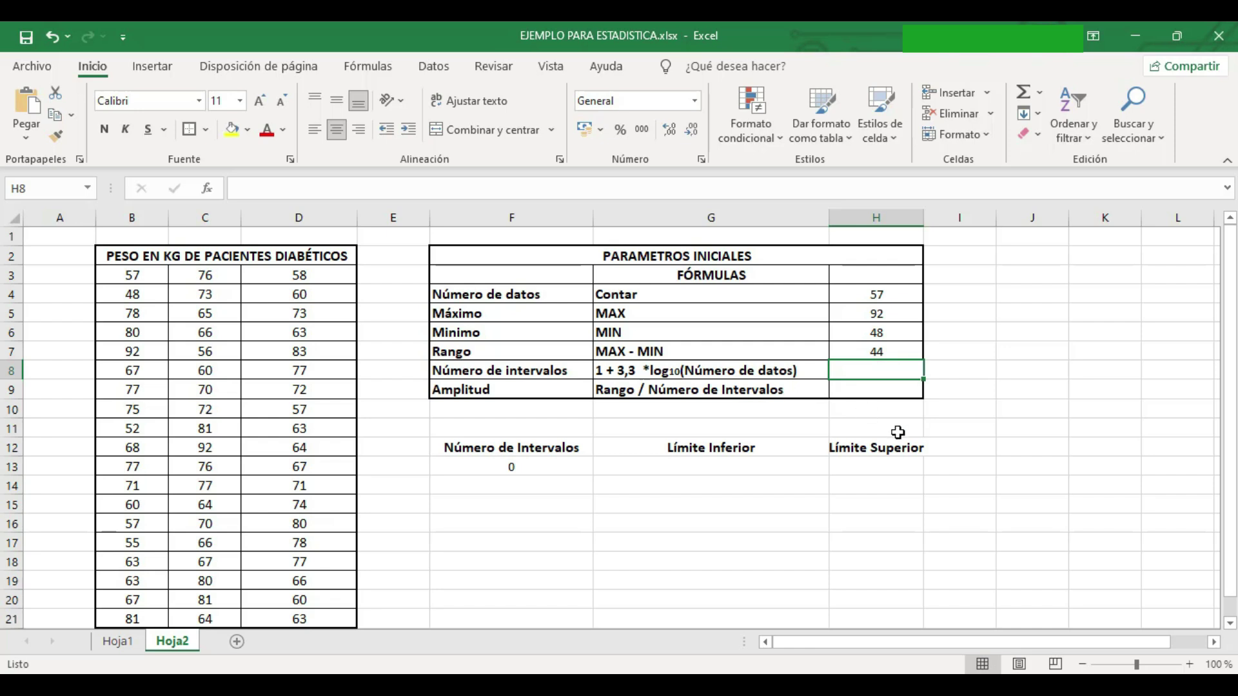
Step: Enter the number of intervals formula =1+3,3+LOG10(H4) in H8 and reselect that cell
key(F2)
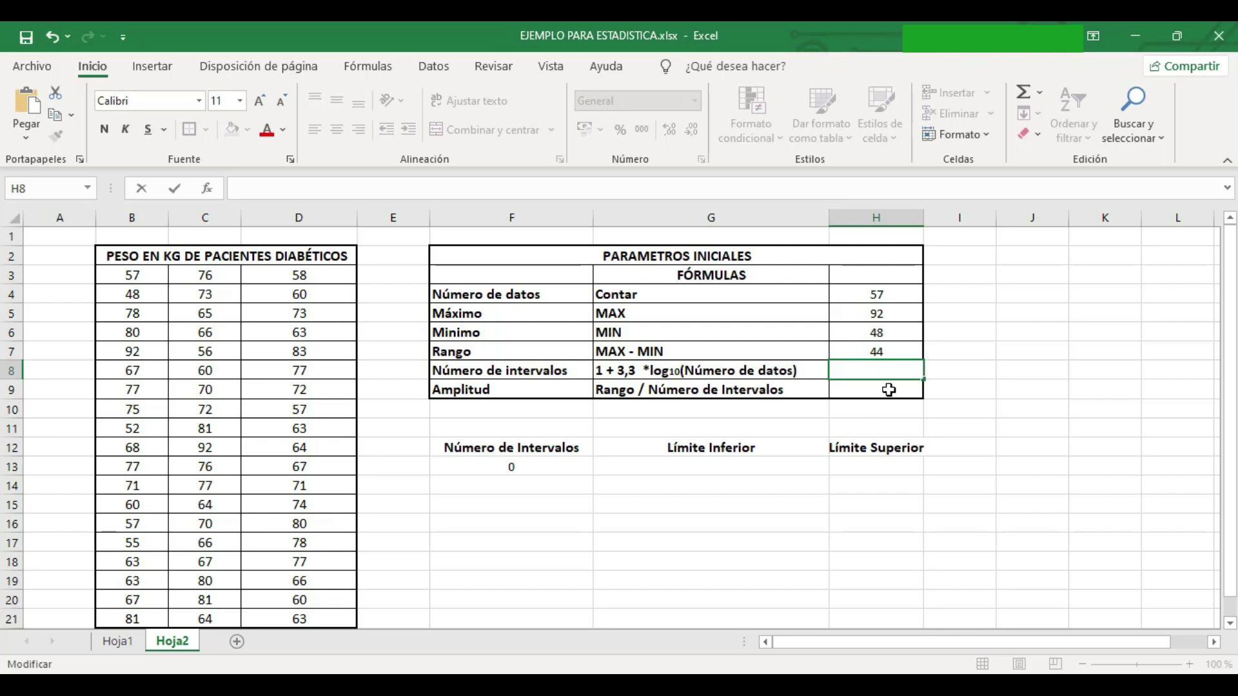
text(=)
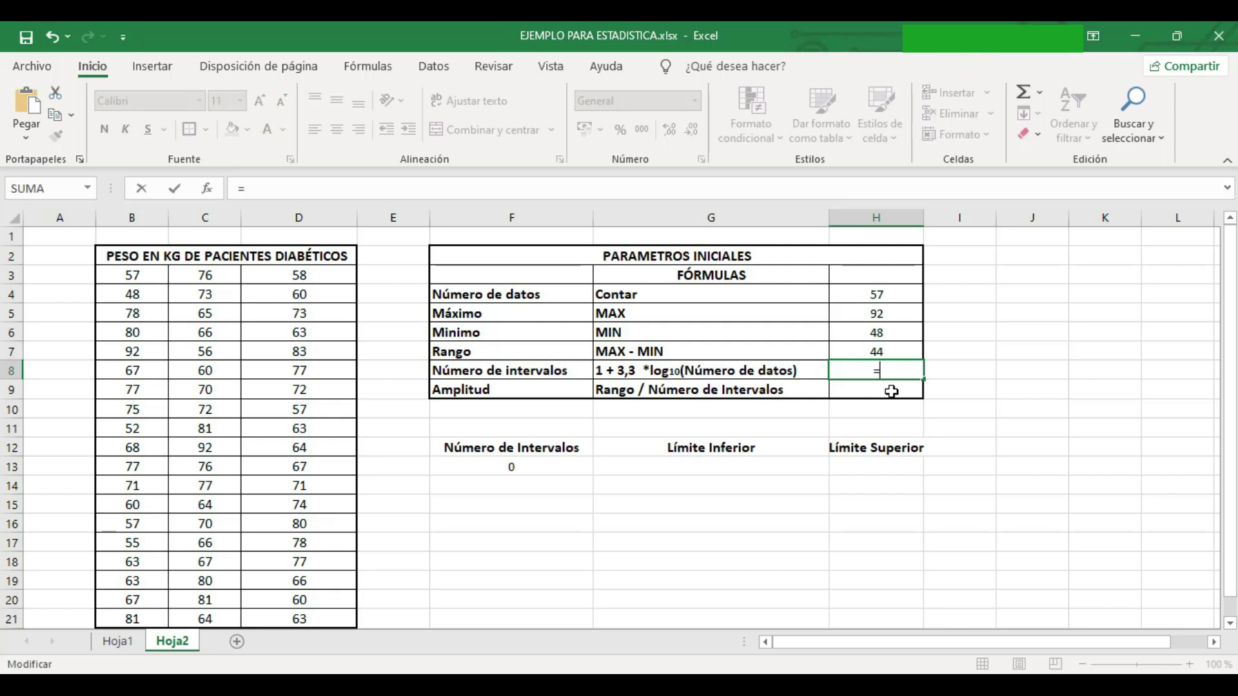
text(1+3,3+lo)
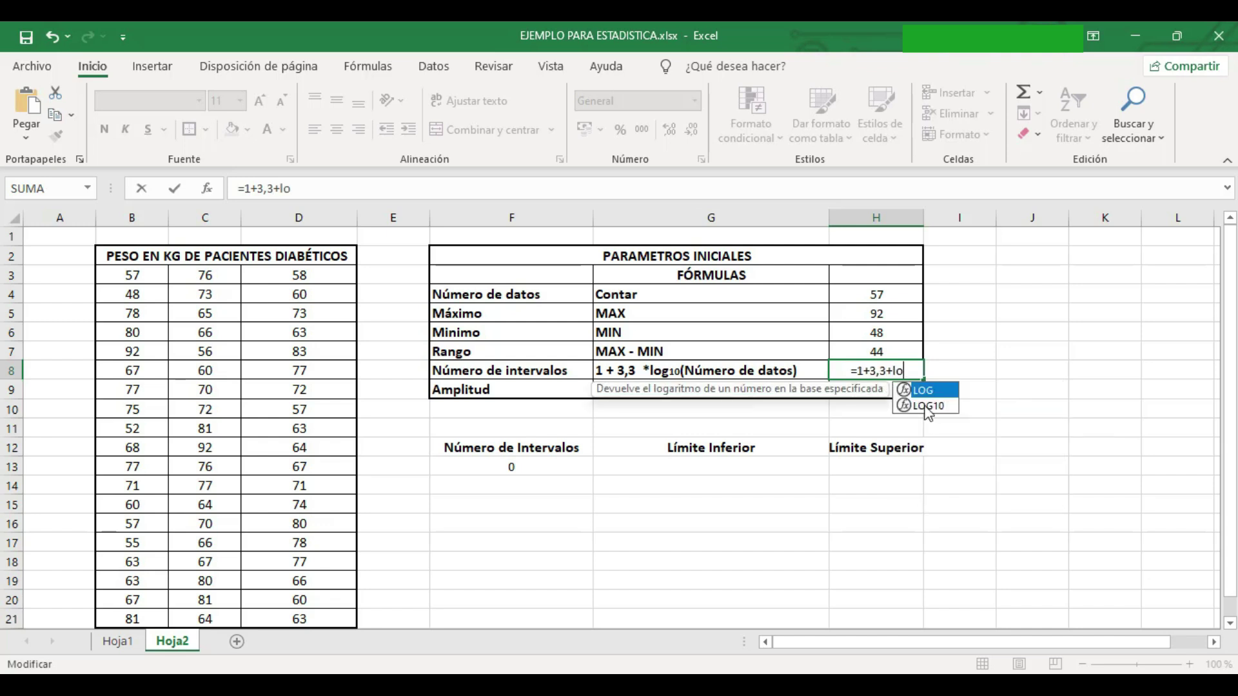
double_click(931, 406)
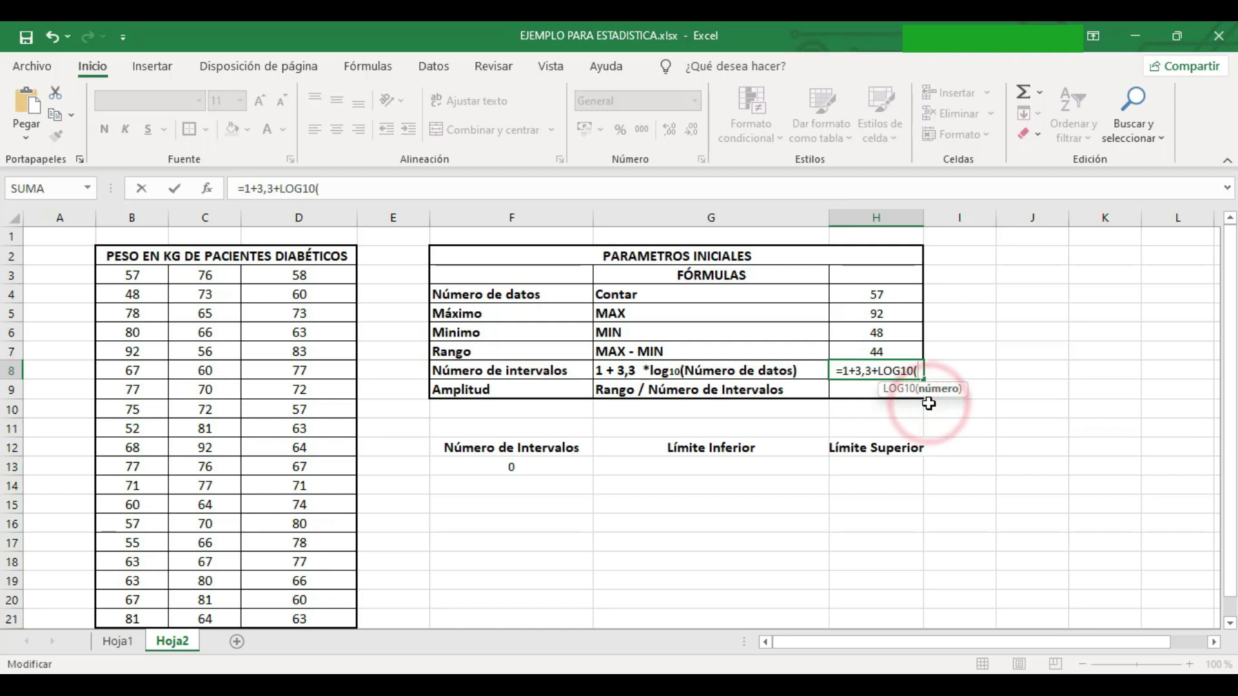
click(864, 296)
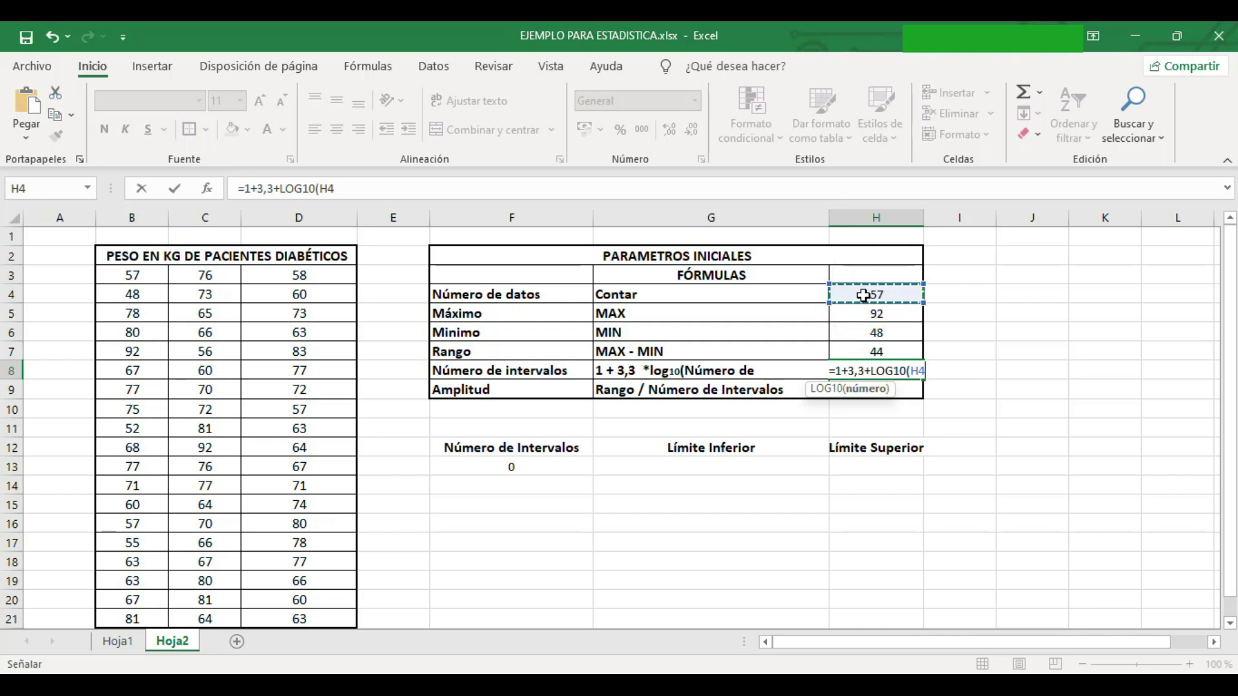
key(Return)
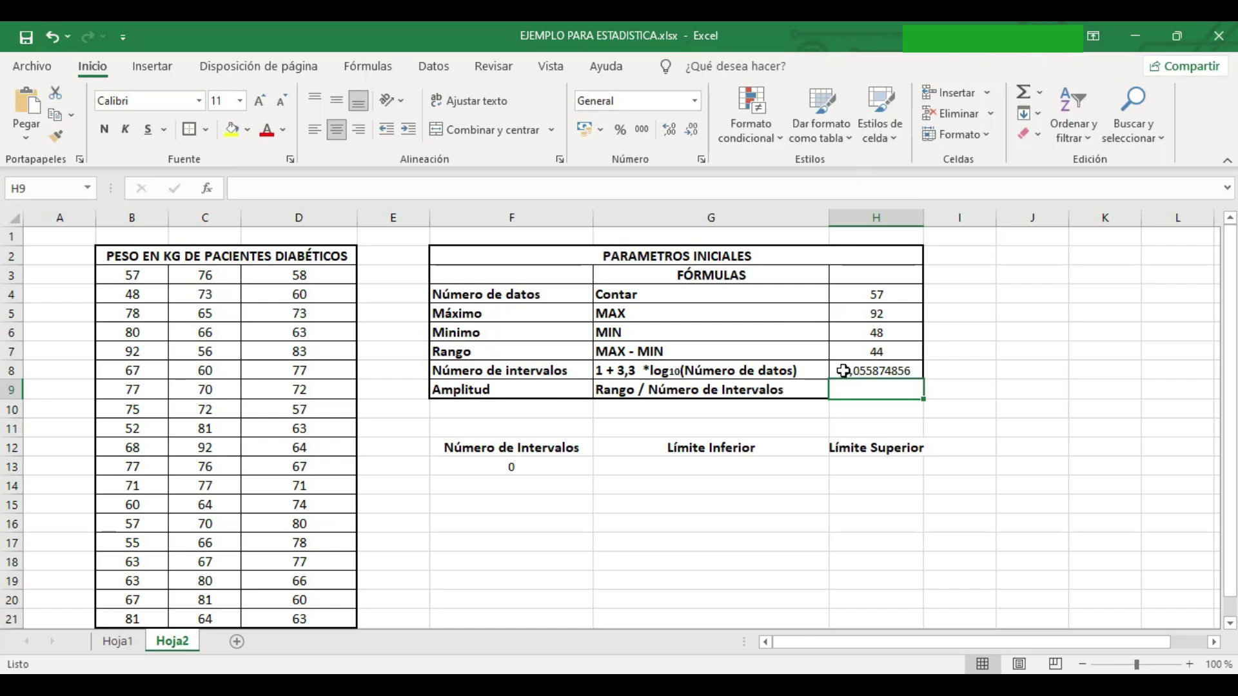
double_click(927, 373)
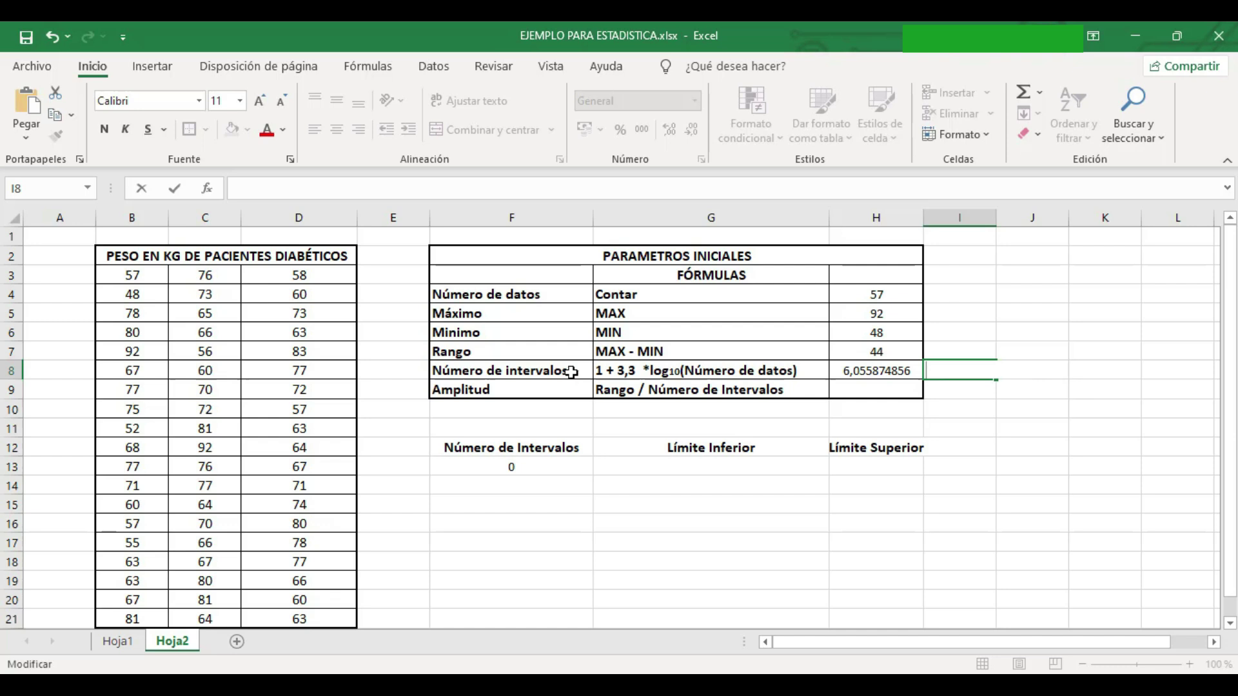
click(892, 372)
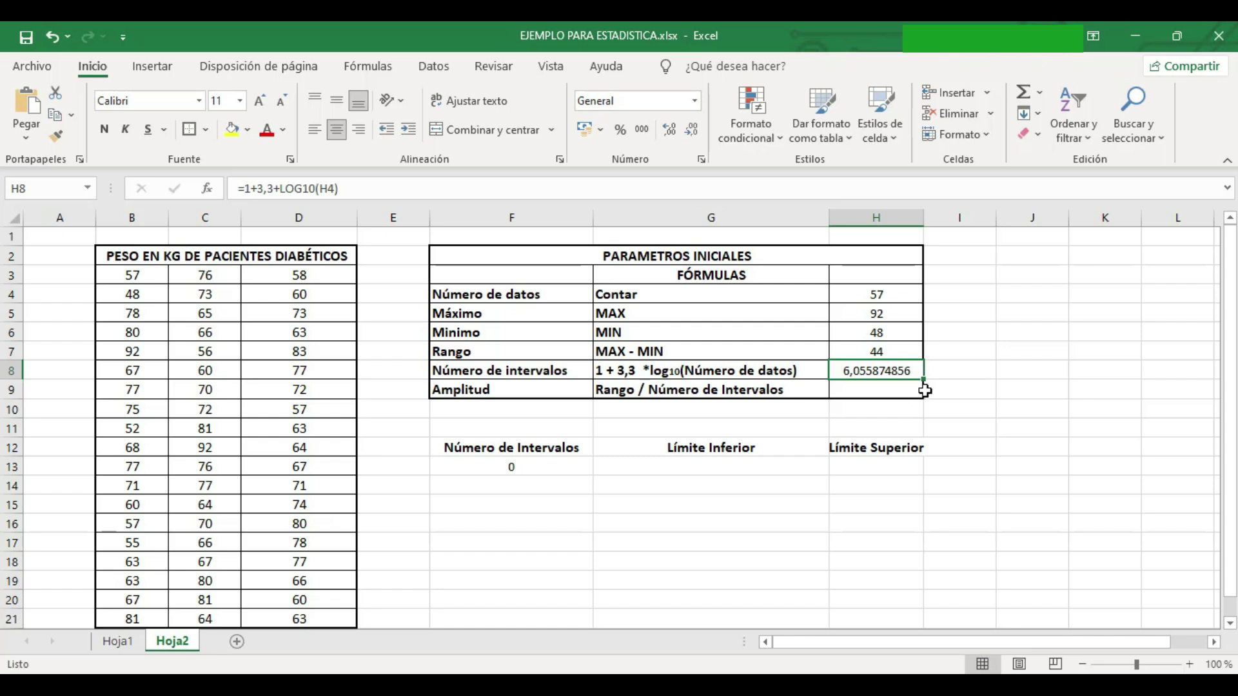
Step: Round the number of intervals up to a whole number in I8 with =REDONDEAR.MAS(H8;0) and reselect I8
click(949, 372)
click(949, 372)
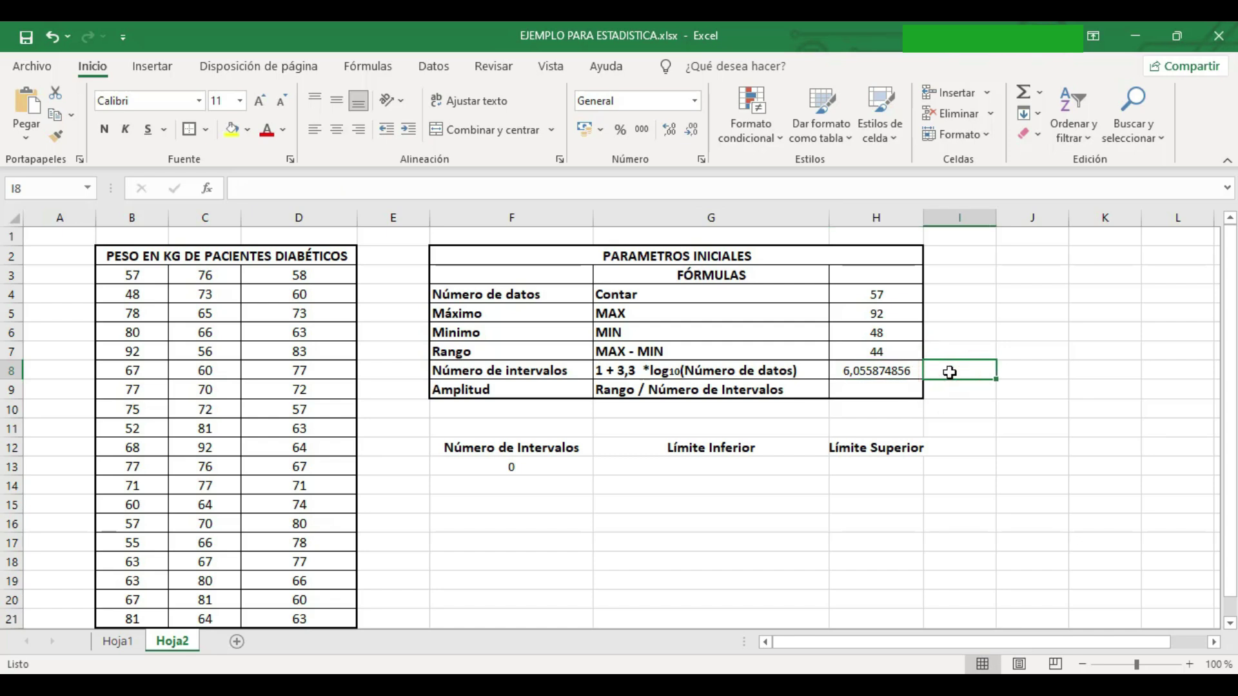
text(=redon)
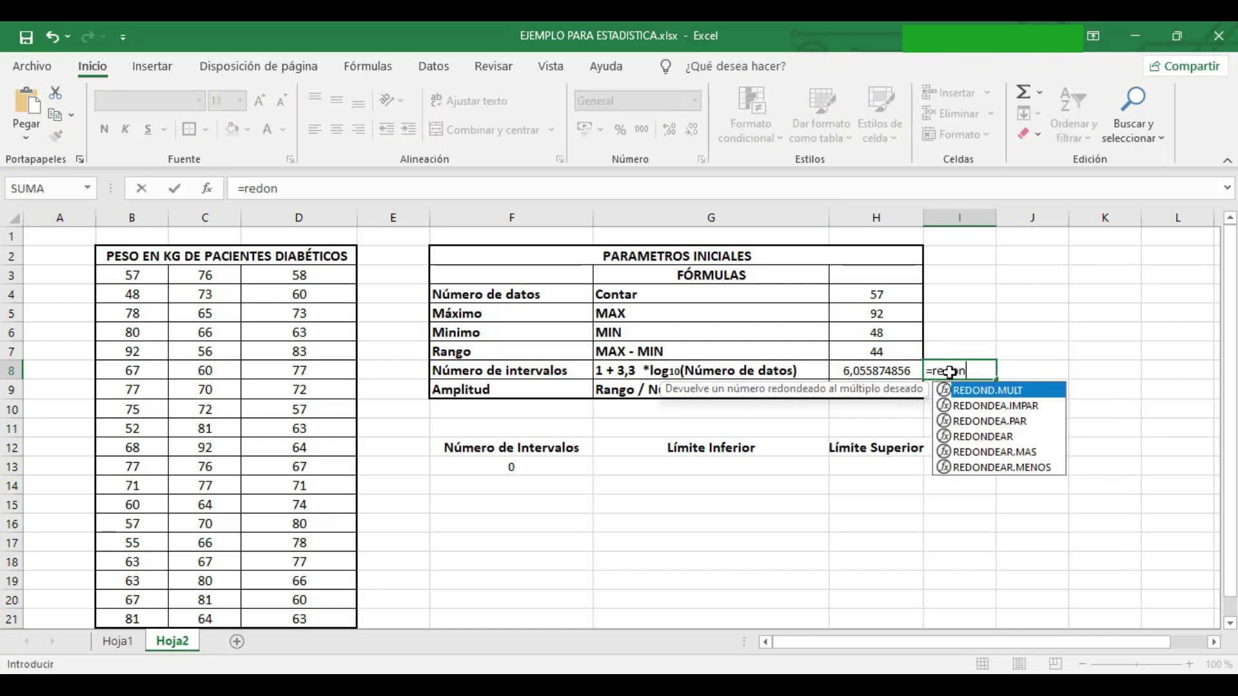
double_click(1006, 452)
click(880, 373)
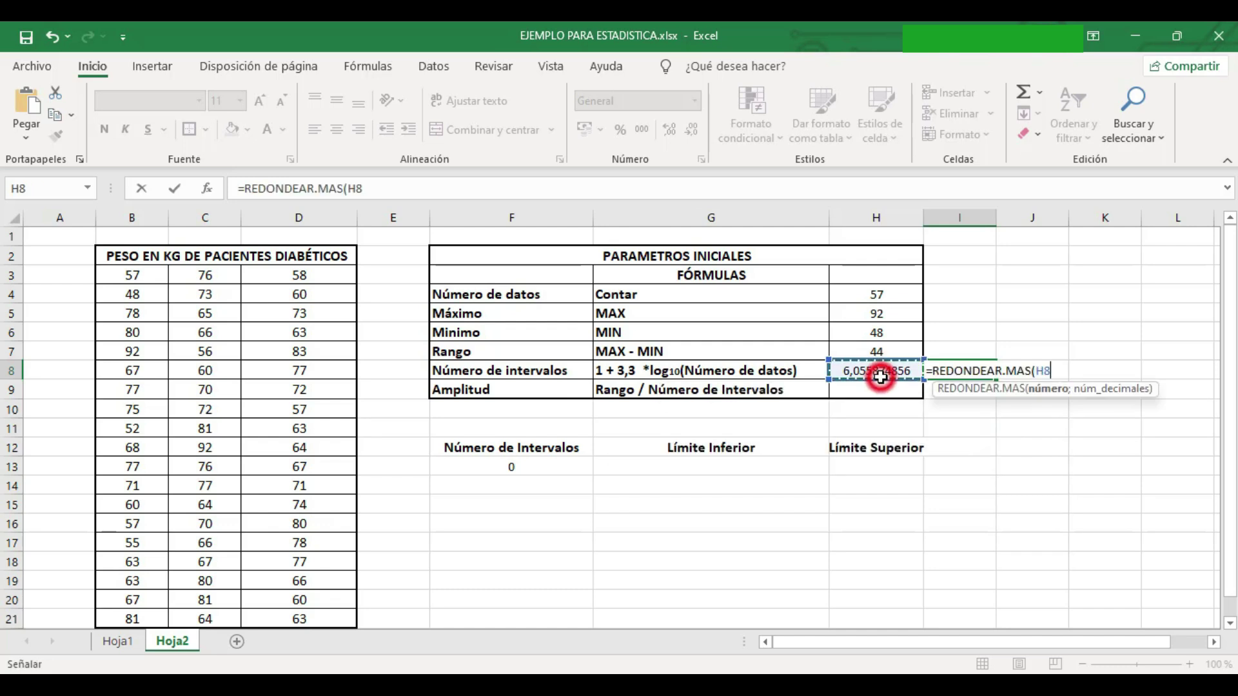
text(;)
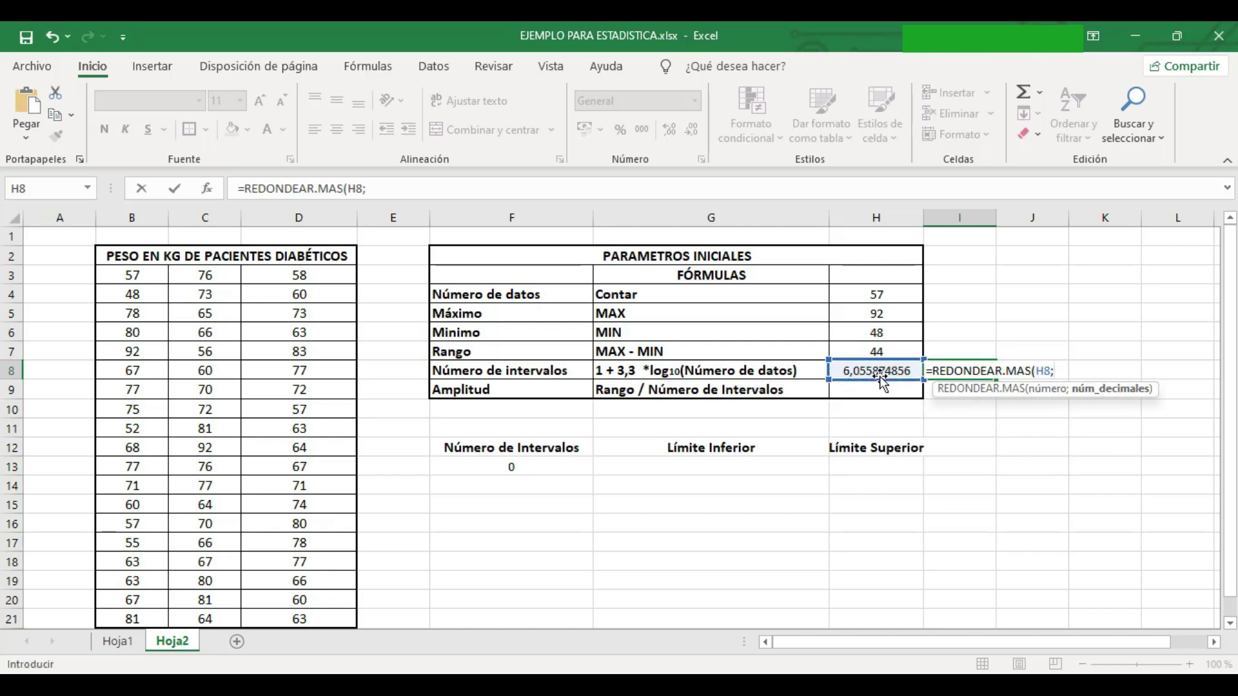
text(0))
key(Return)
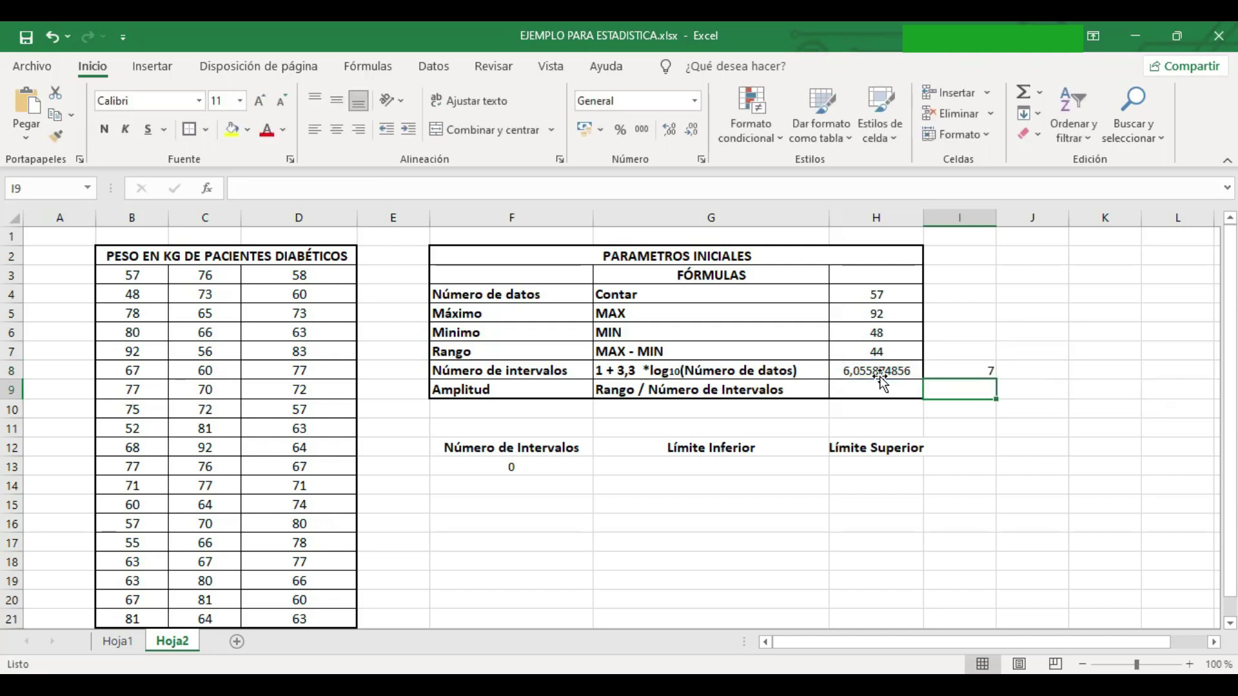
click(945, 370)
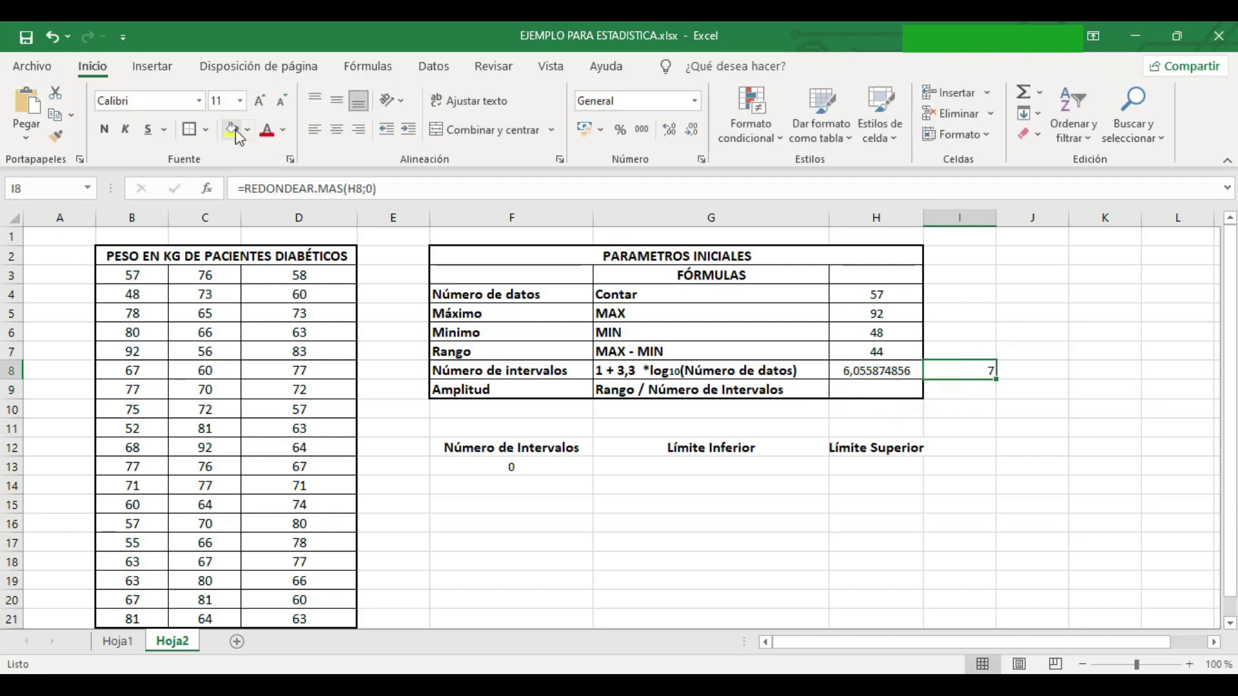
Step: Center the rounded number of intervals in I8 and calculate the amplitude in H9 with =H7/I8
click(337, 129)
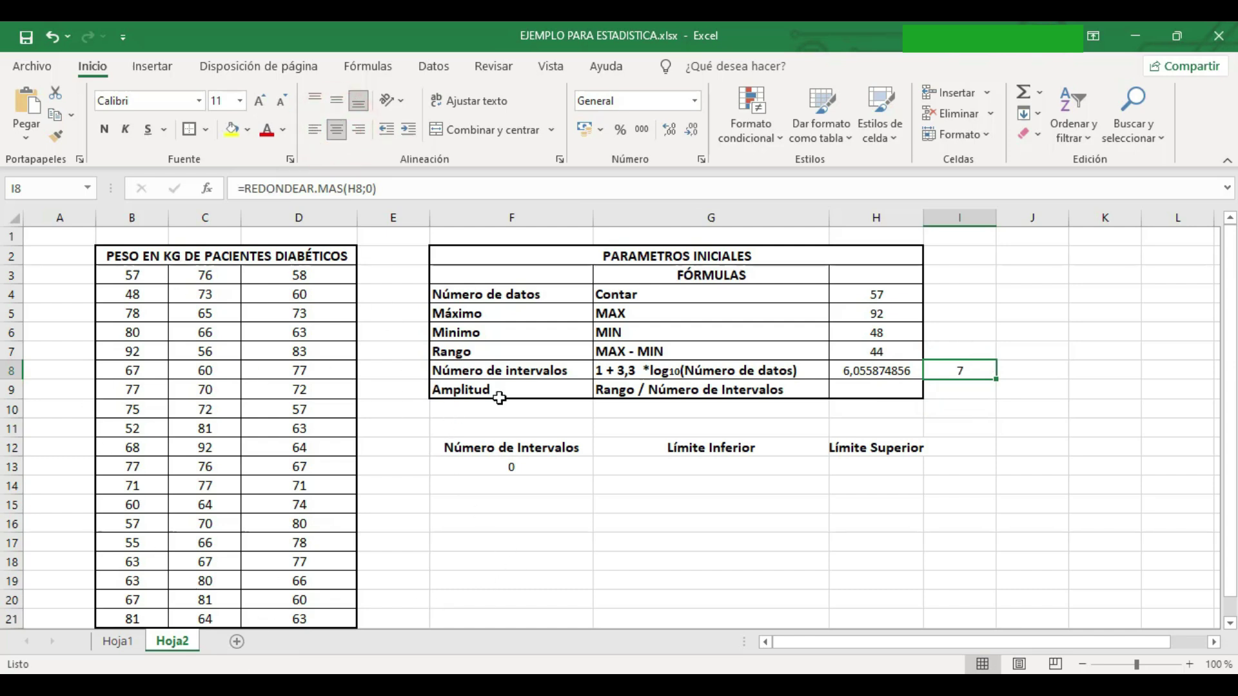
click(853, 405)
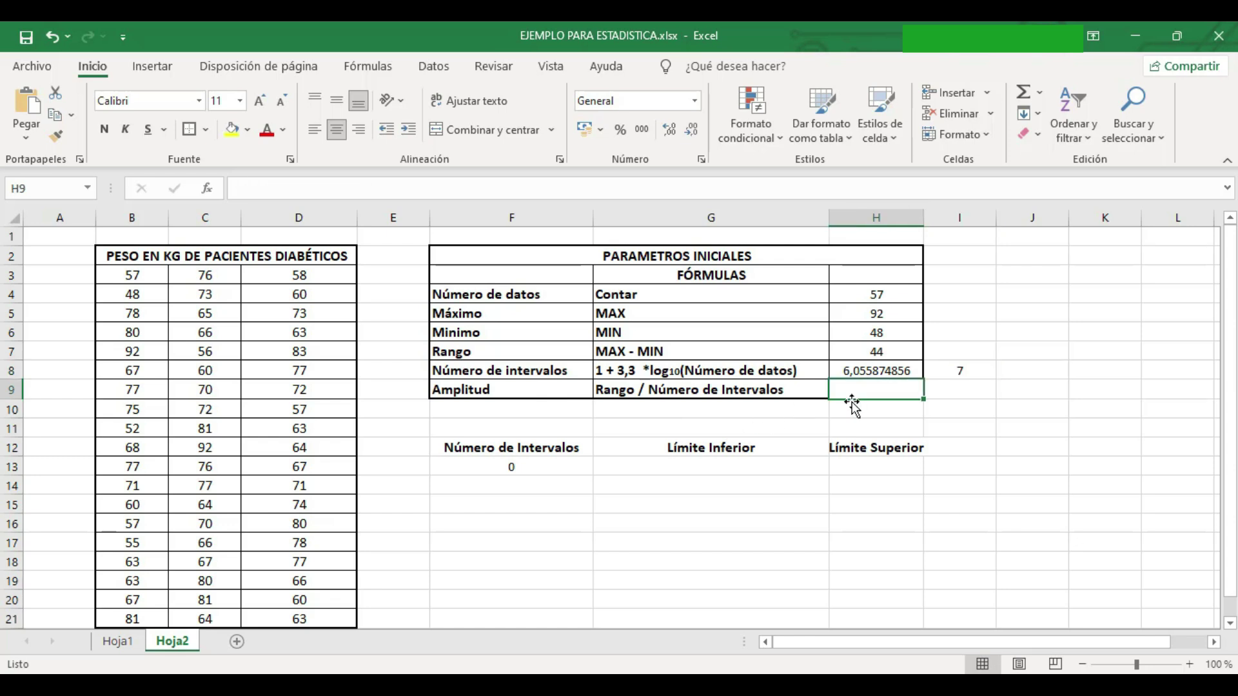
text(=)
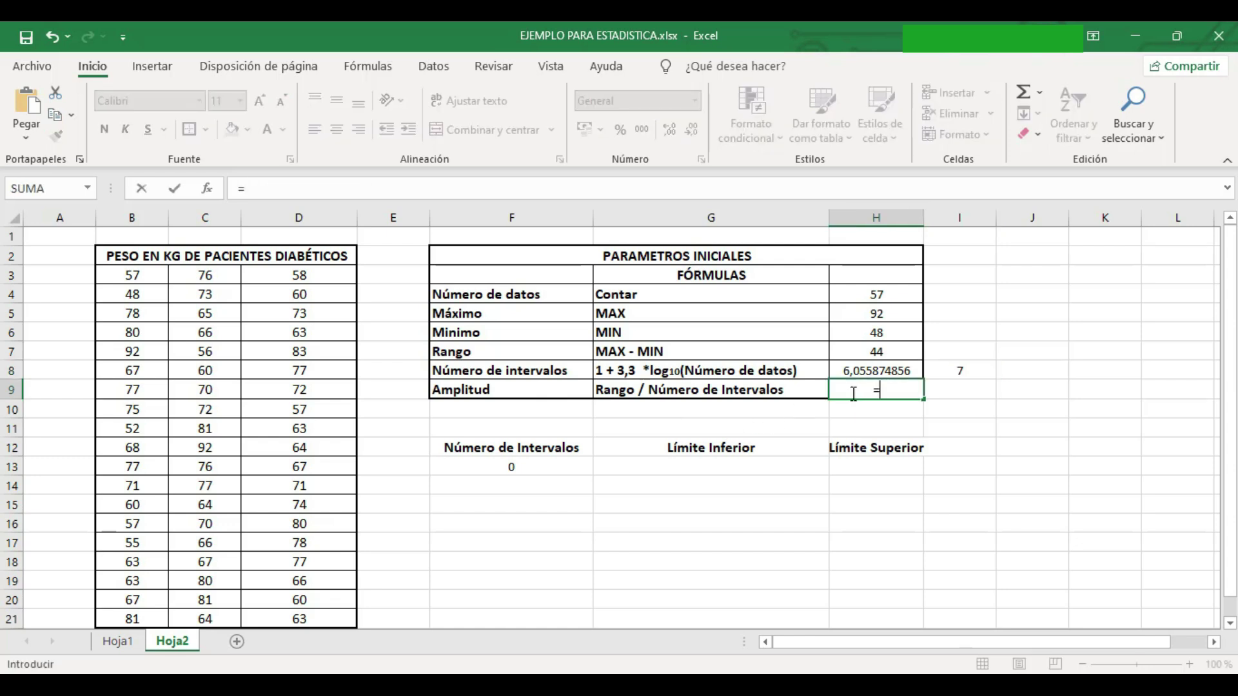
click(862, 354)
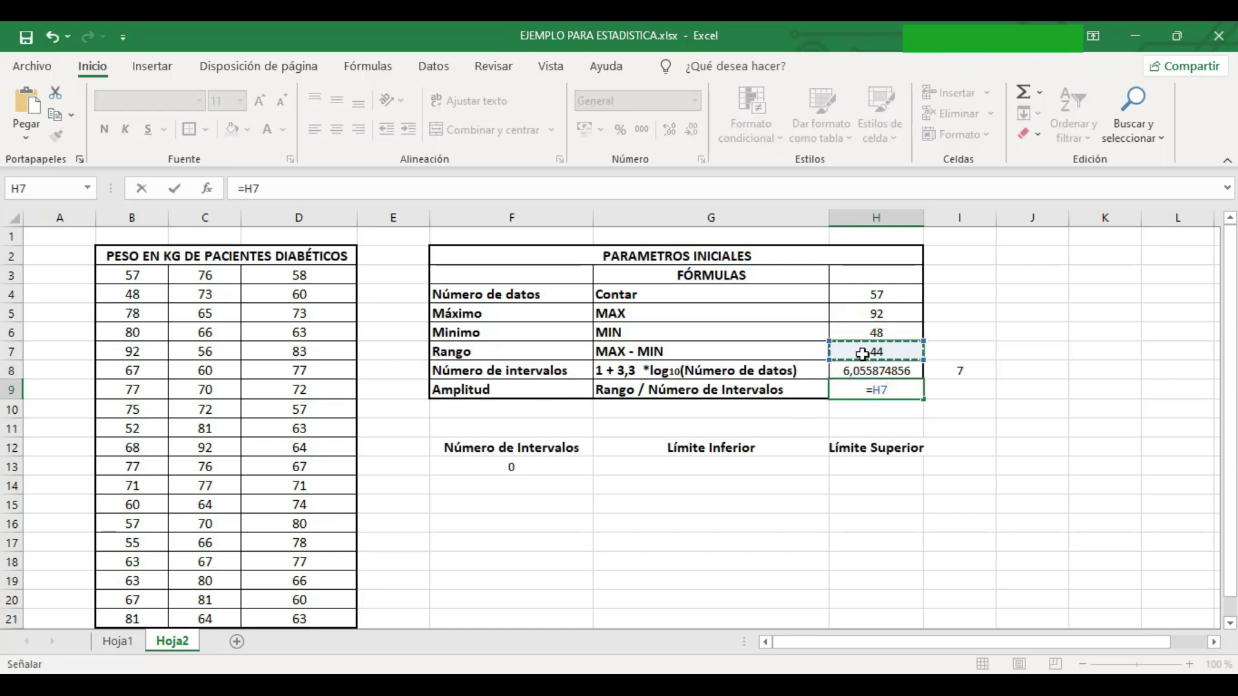
text(/)
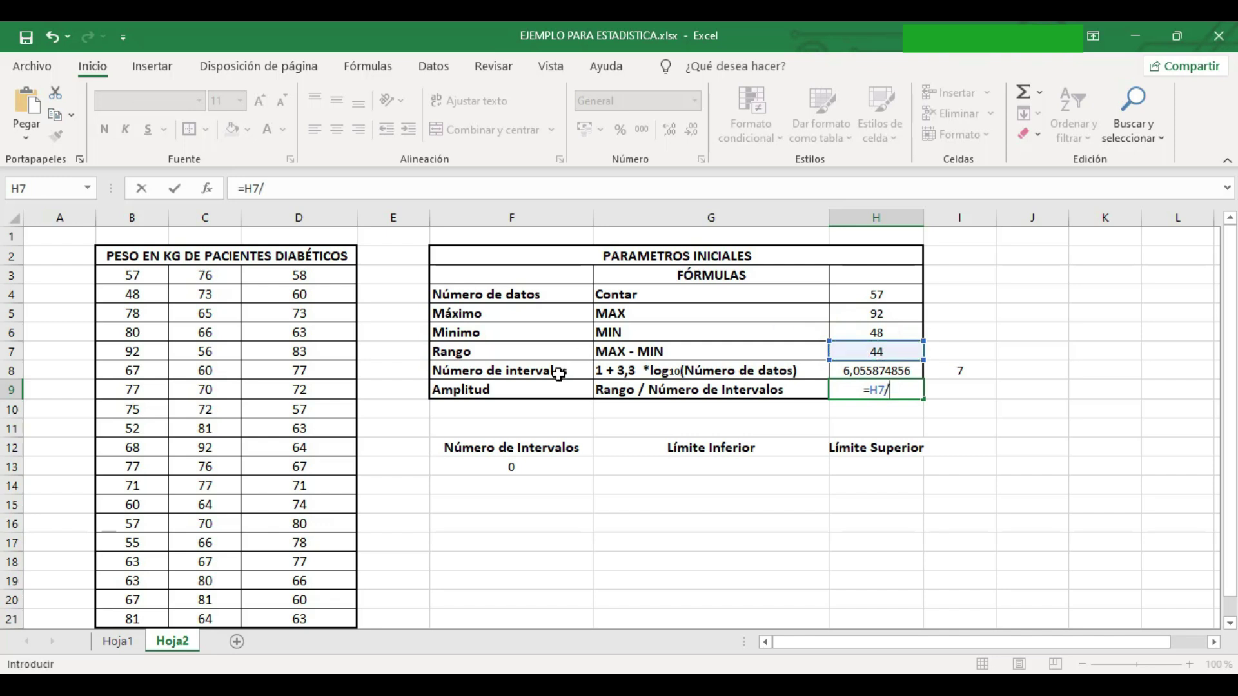
click(945, 370)
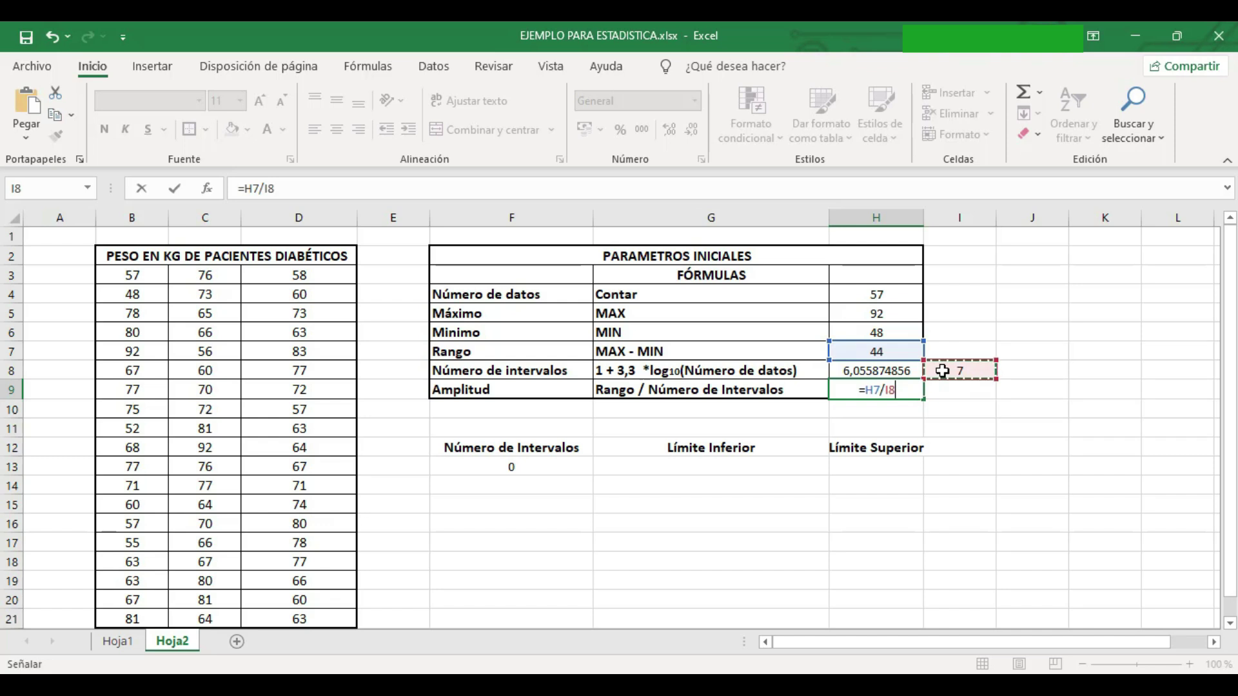
key(Return)
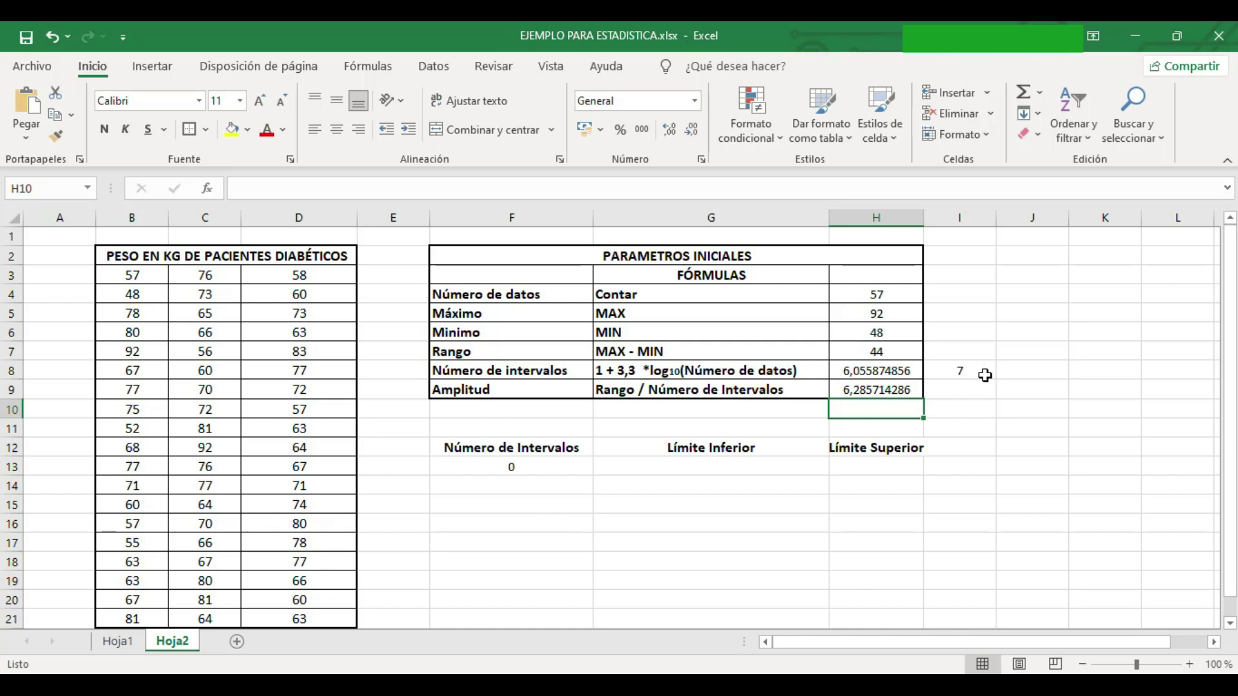
Step: Number the intervals from 1 to 7 in cells F14 to F20, below the existing 0
click(511, 488)
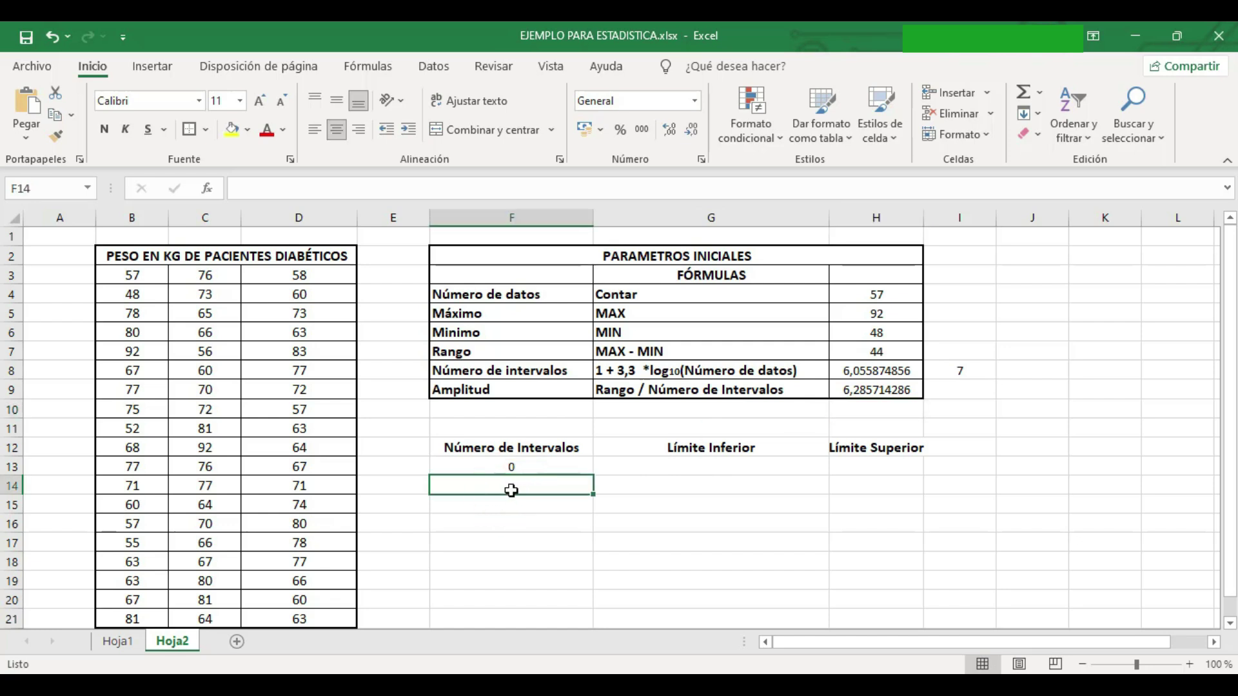
text(1)
key(Return)
text(2)
key(Return)
text(3)
key(Return)
text(4)
key(Return)
text(5)
key(Return)
text(6)
key(Return)
text(7)
Step: Apply all borders (Todos los bordes) to the class limits table in F12:H20
drag(480, 448, 877, 601)
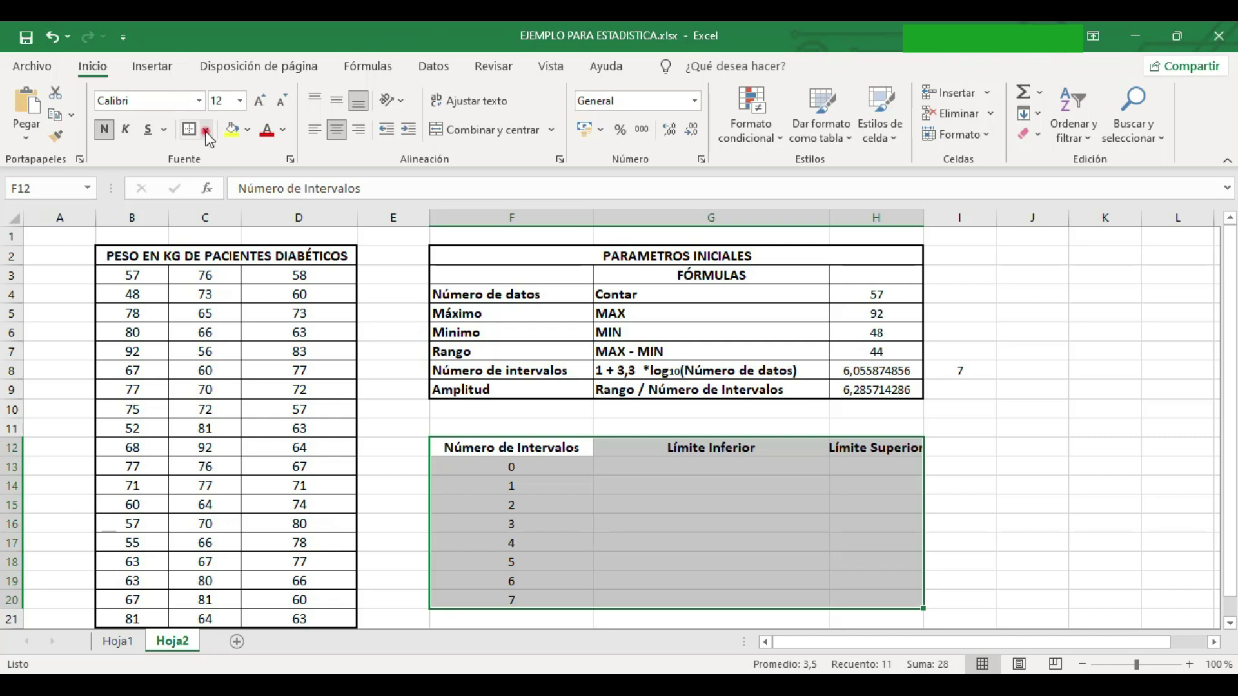
click(205, 130)
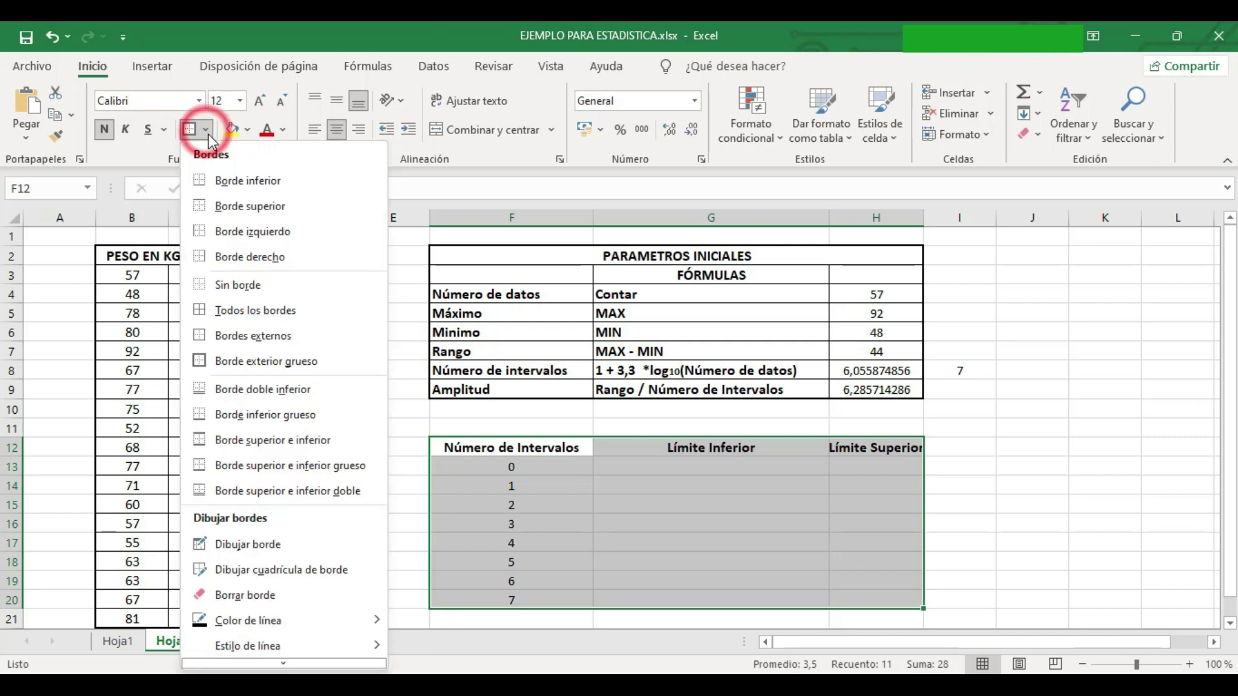
click(225, 312)
Step: Set the lower limit of interval 1 in G14 to the minimum weight with =H6
click(691, 466)
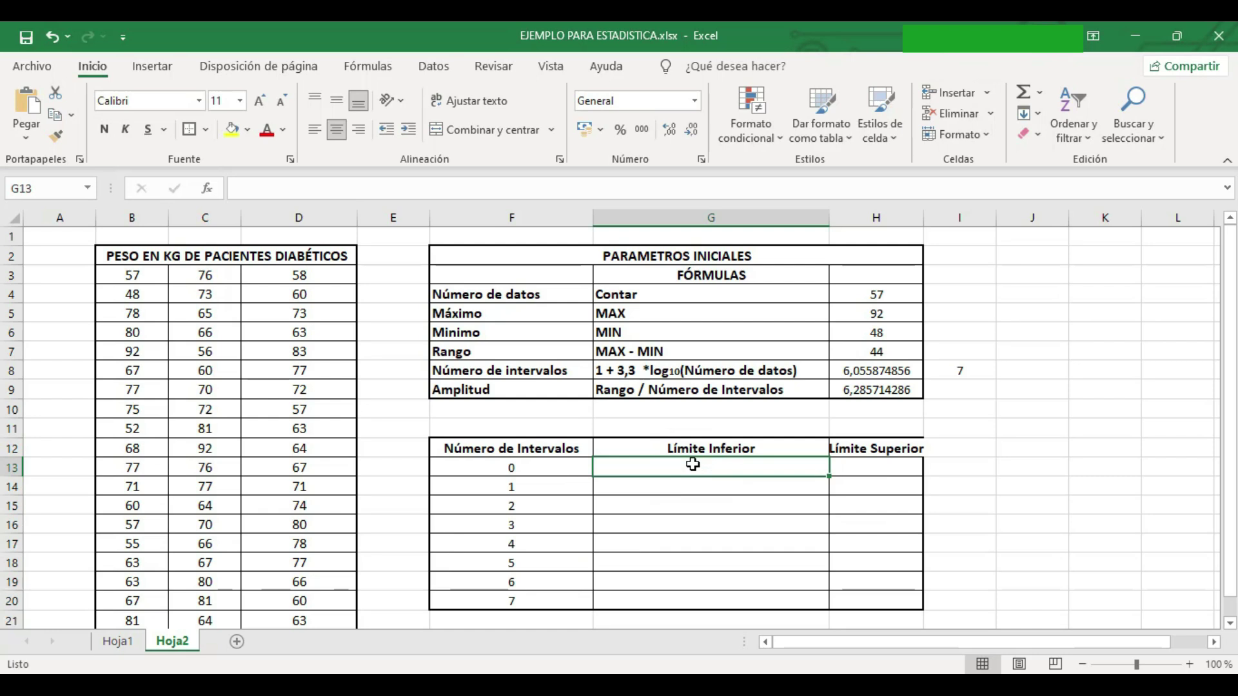
click(689, 485)
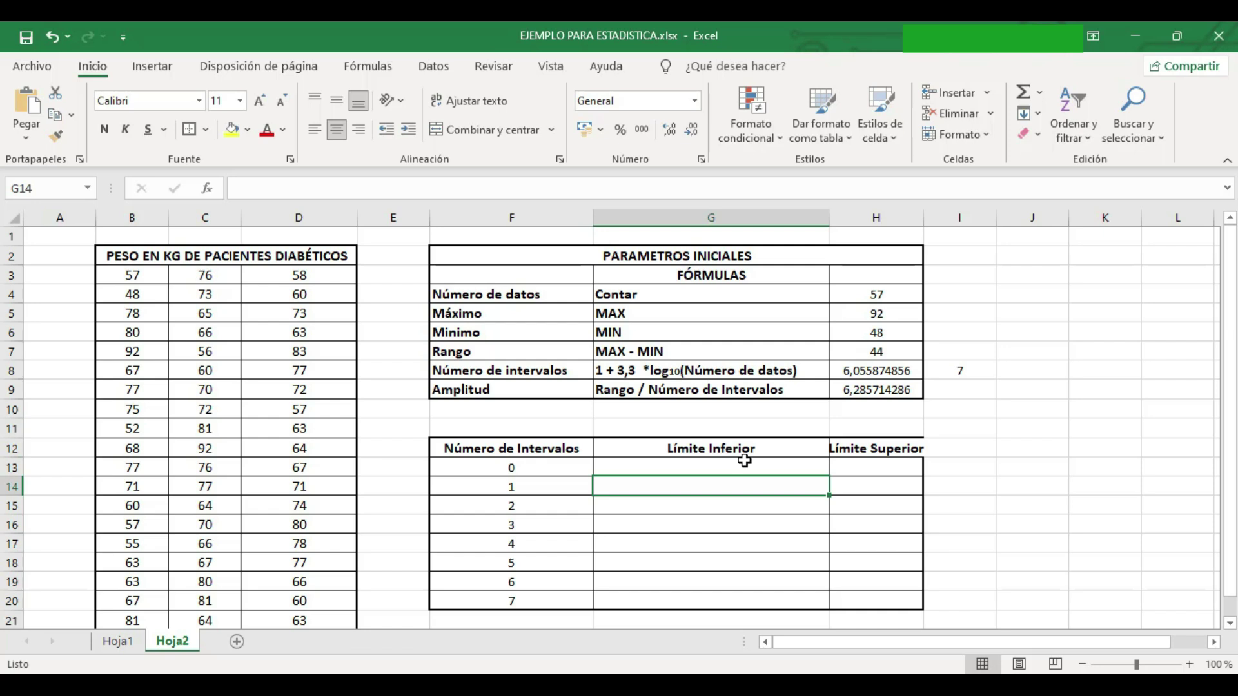
text(=)
click(854, 339)
key(Return)
Step: Calculate the upper limit of interval 1 in H14 with =G14+$H$9, using an absolute reference to the amplitude
click(860, 488)
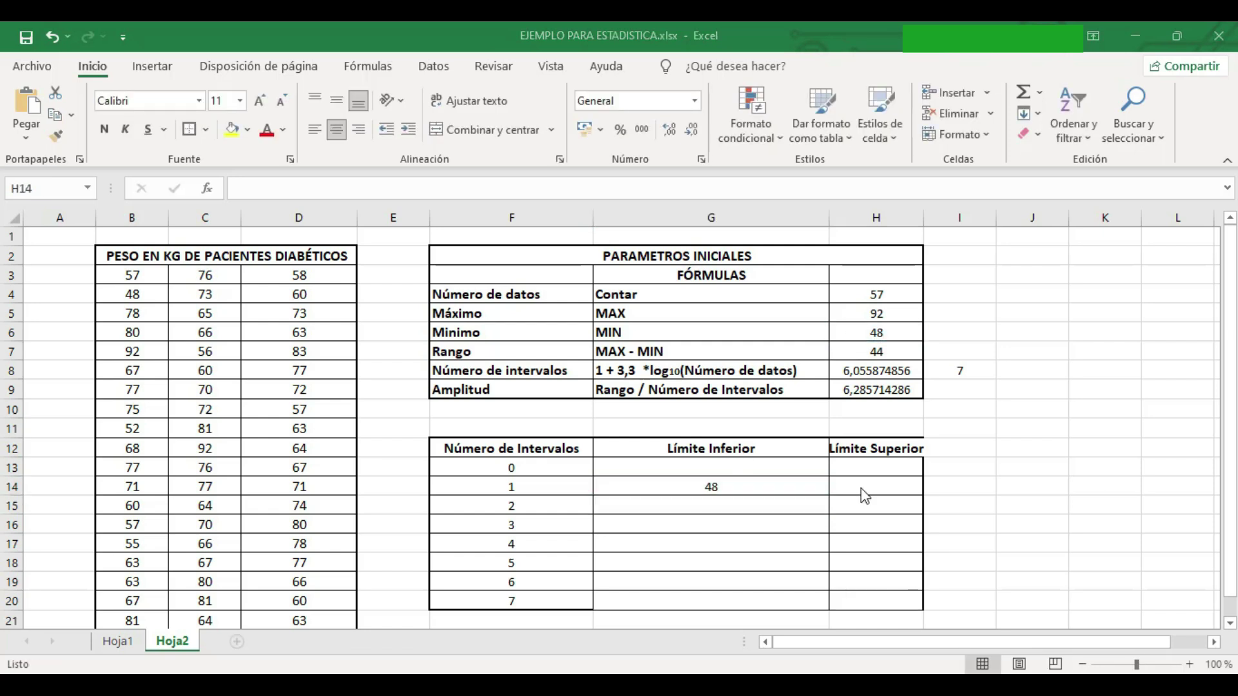
click(861, 488)
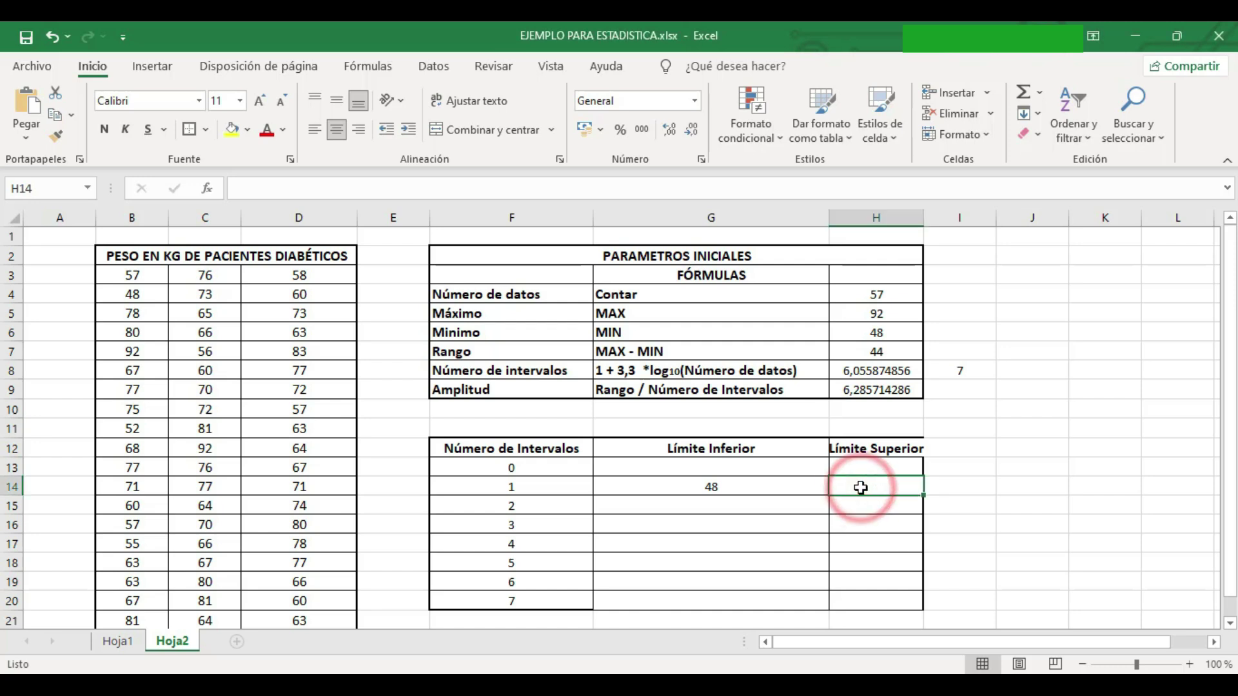
text(=)
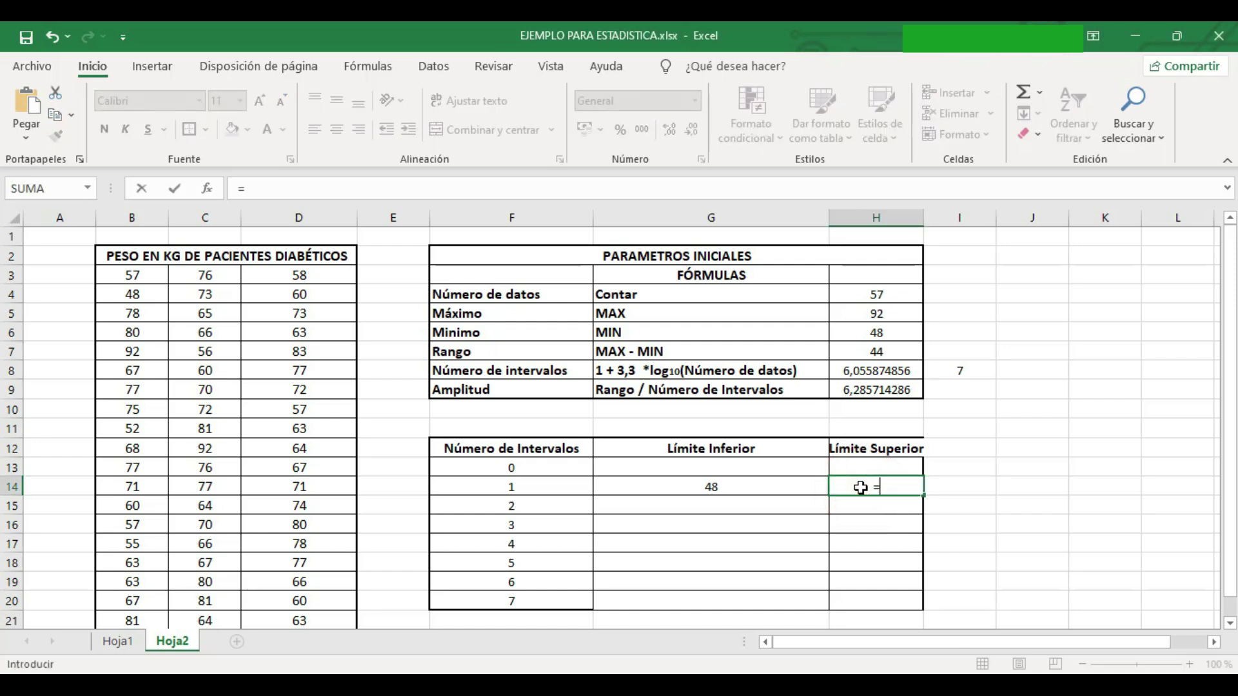
click(720, 489)
text(+)
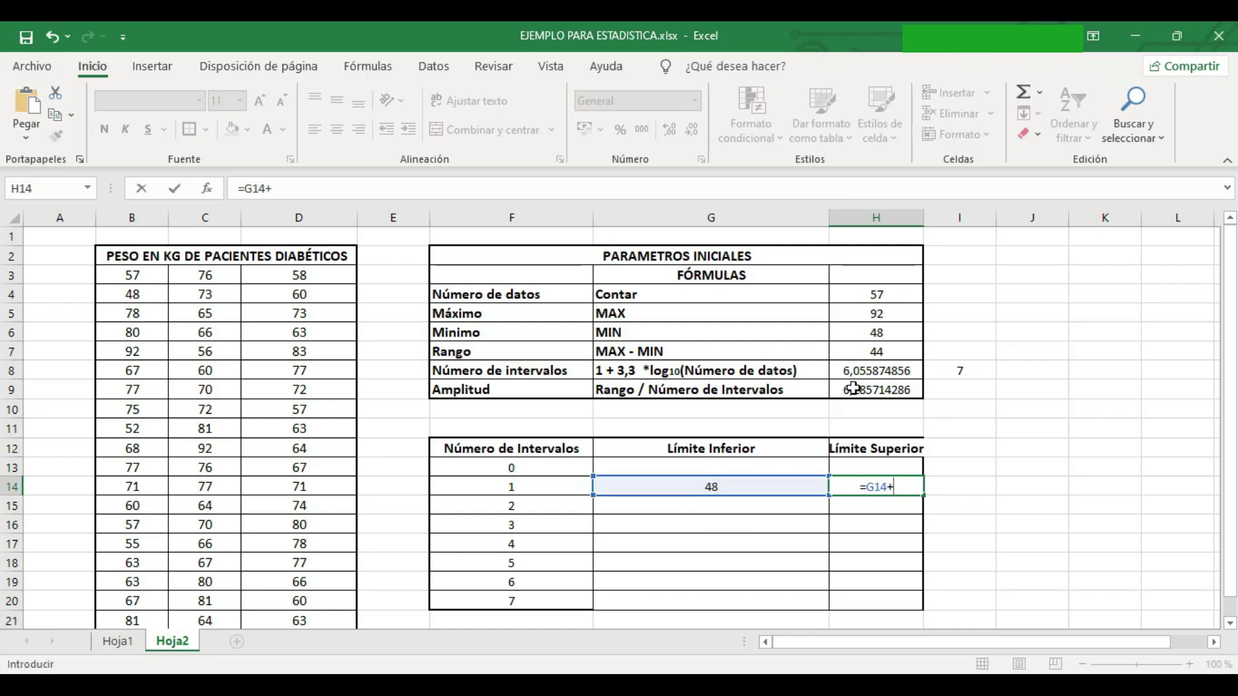
click(852, 389)
click(897, 488)
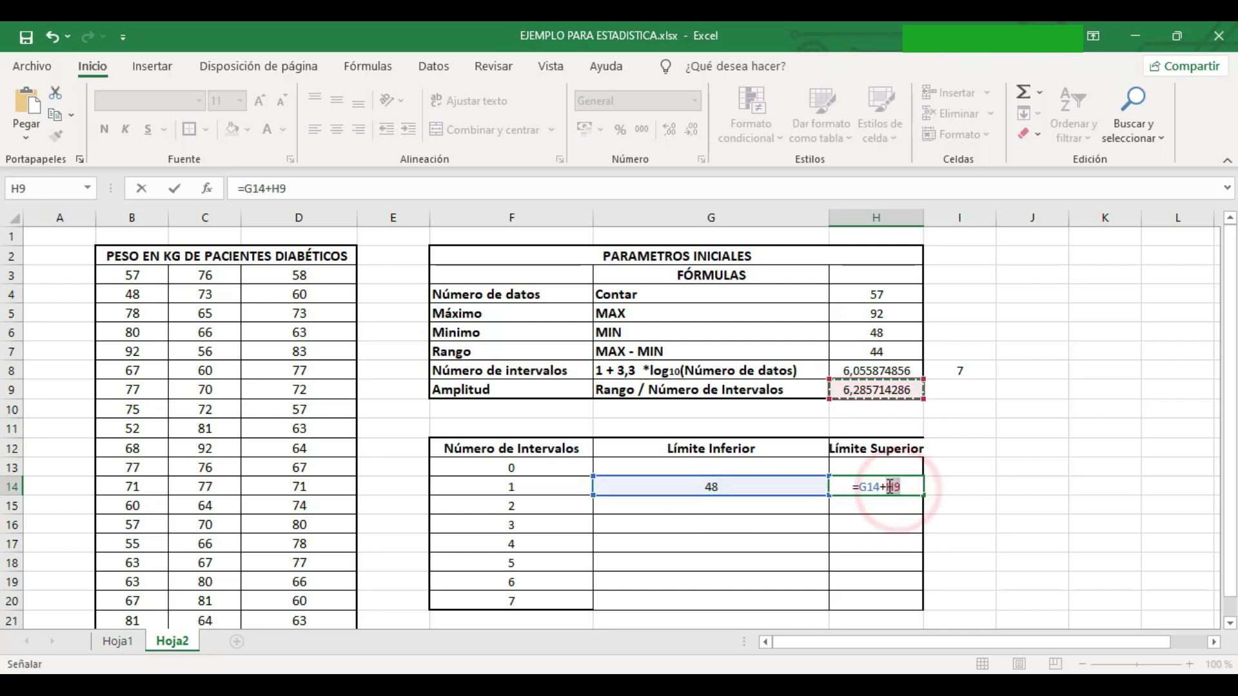
double_click(899, 488)
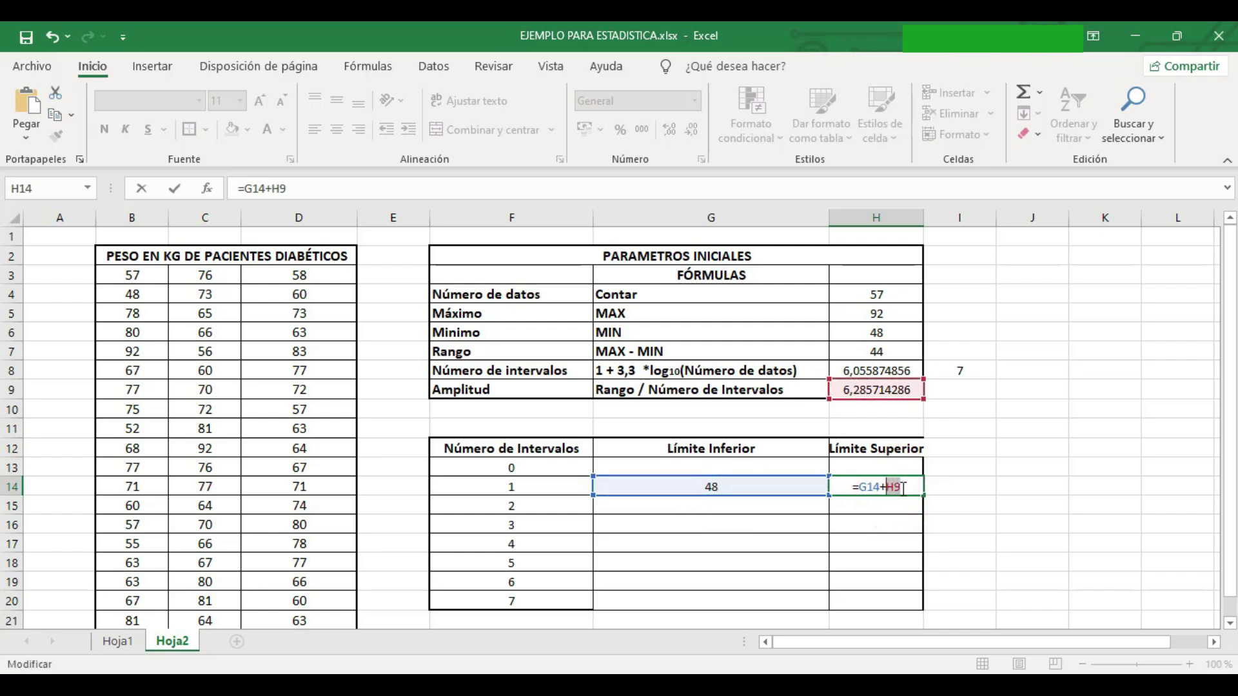
key(F4)
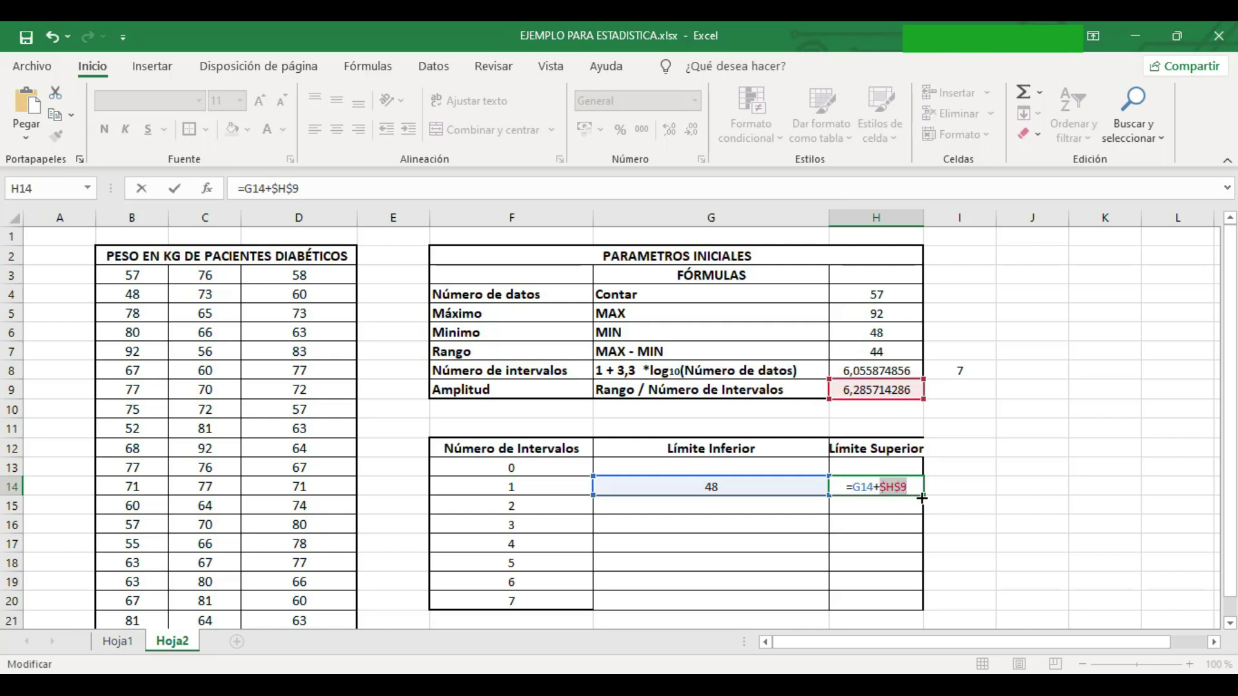
key(Return)
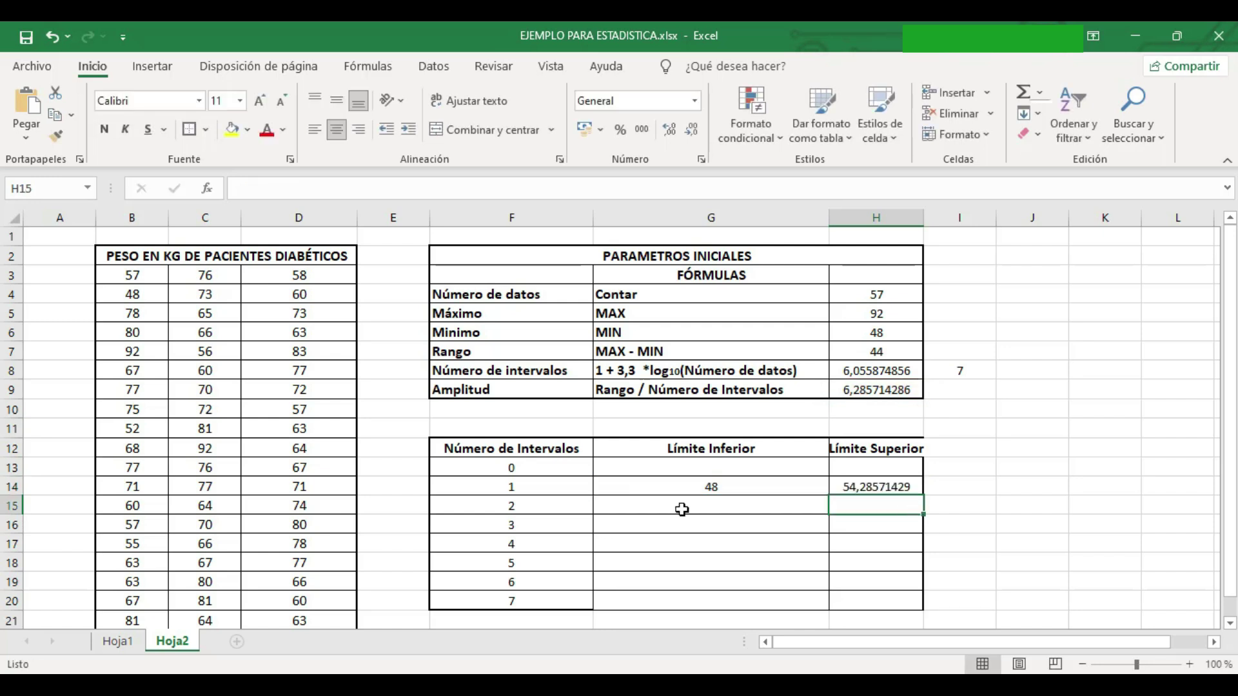
Step: Set the lower limit of interval 2 in G15 to the previous upper limit with =H14
click(682, 509)
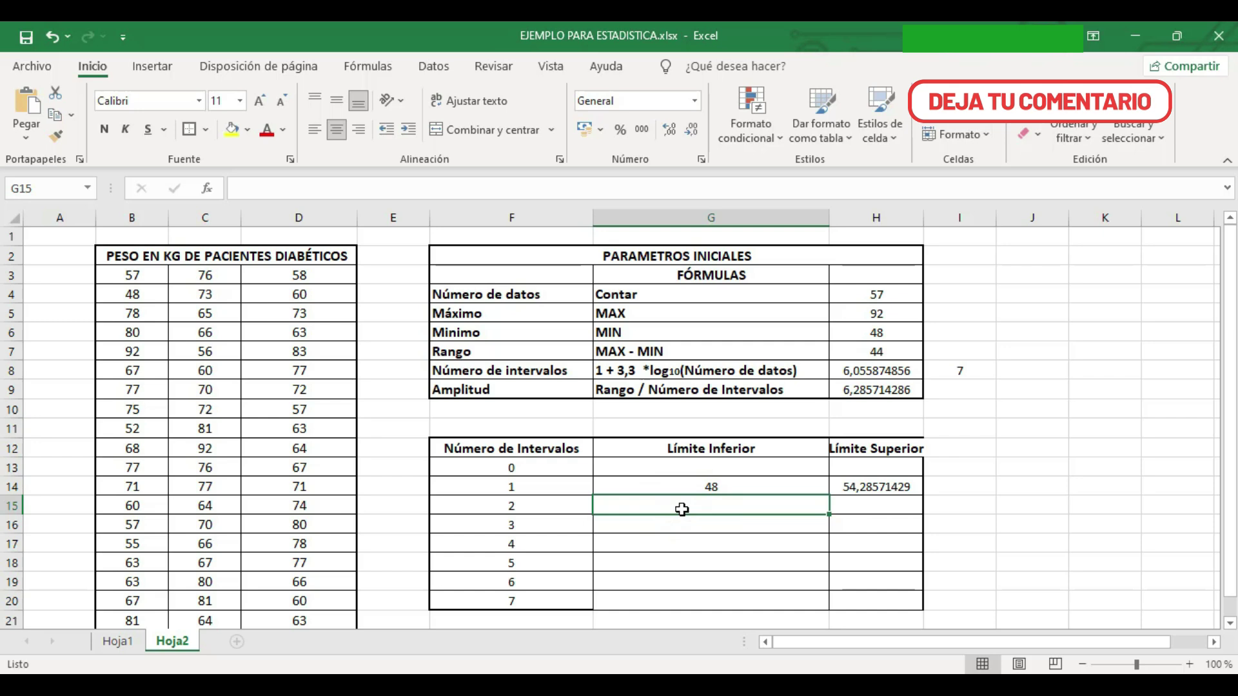
text(=)
click(860, 487)
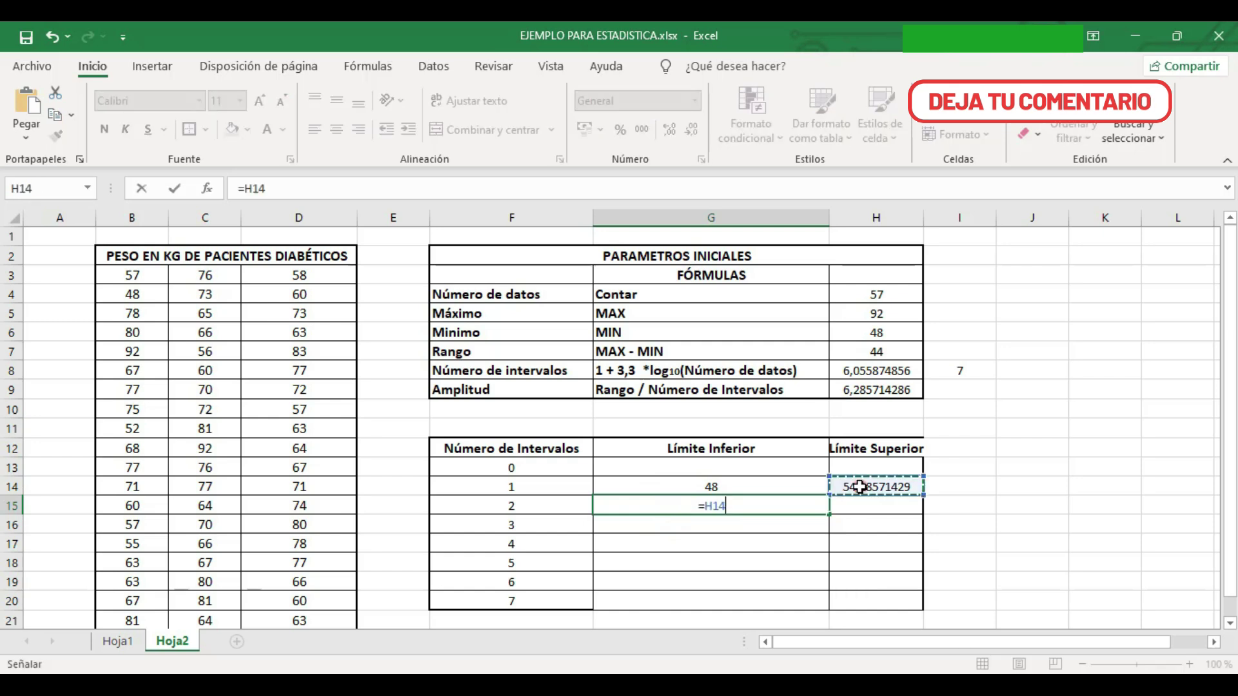
key(Return)
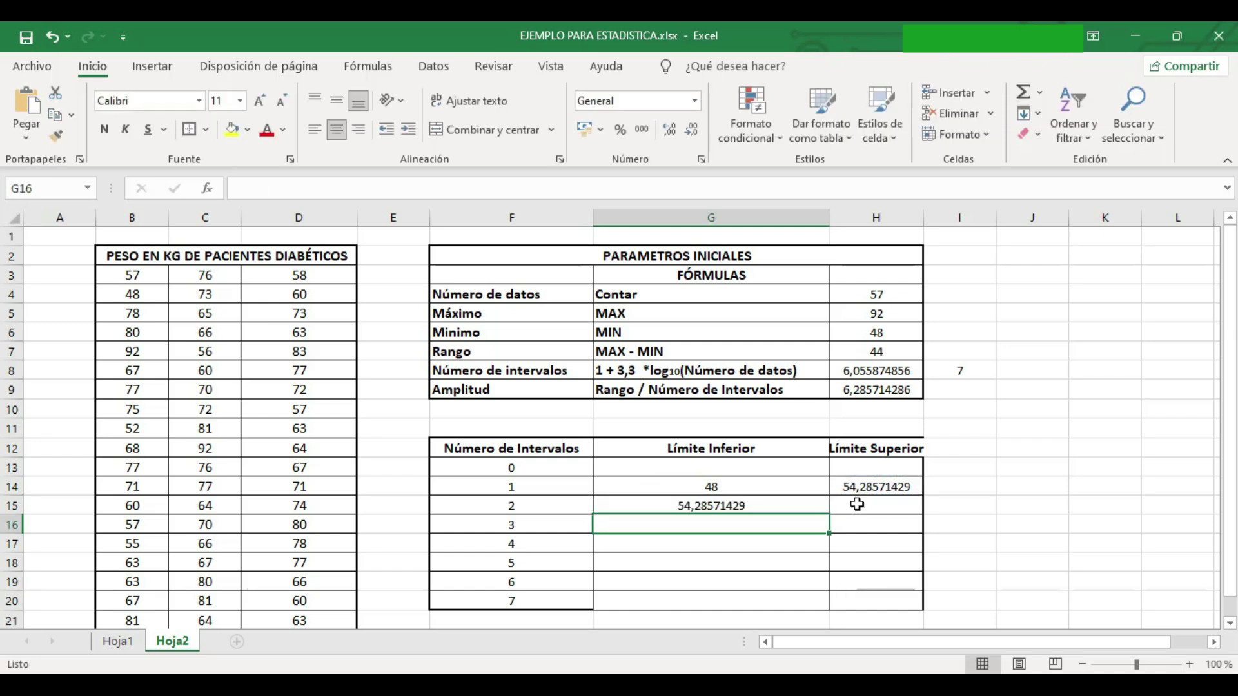
Step: Calculate the upper limit of interval 2 in H15 with =H14+$H$9, keeping the amplitude reference absolute
click(857, 504)
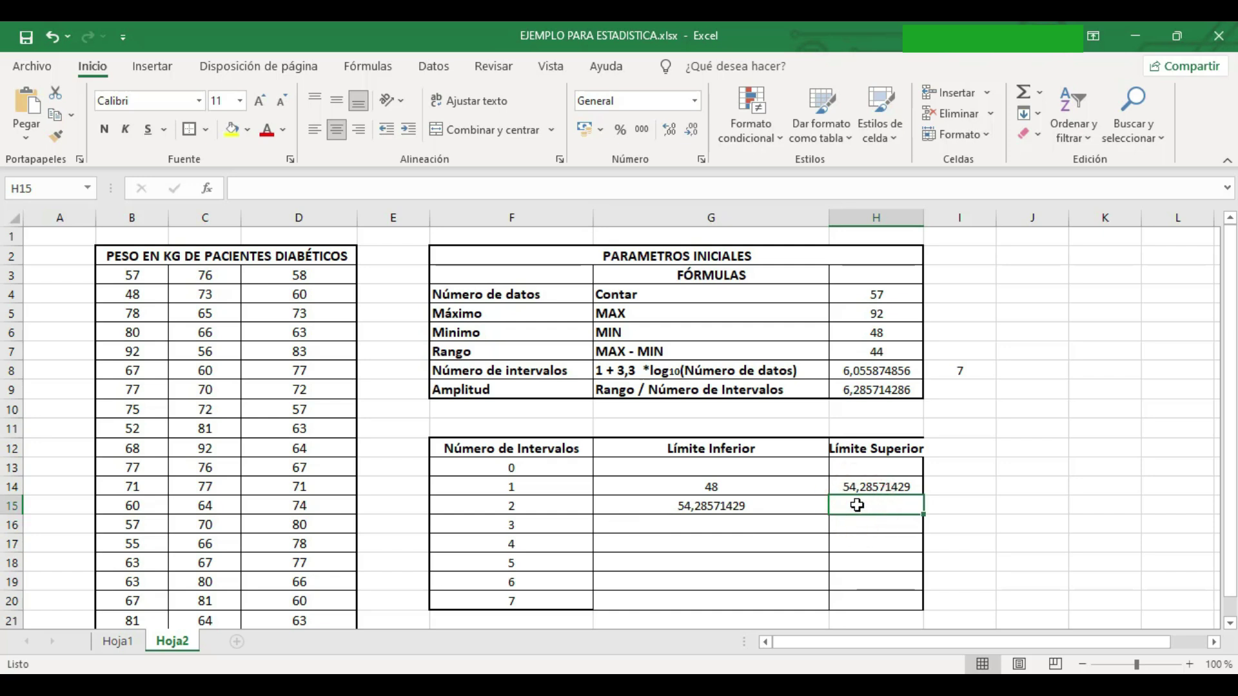
text(=)
click(851, 487)
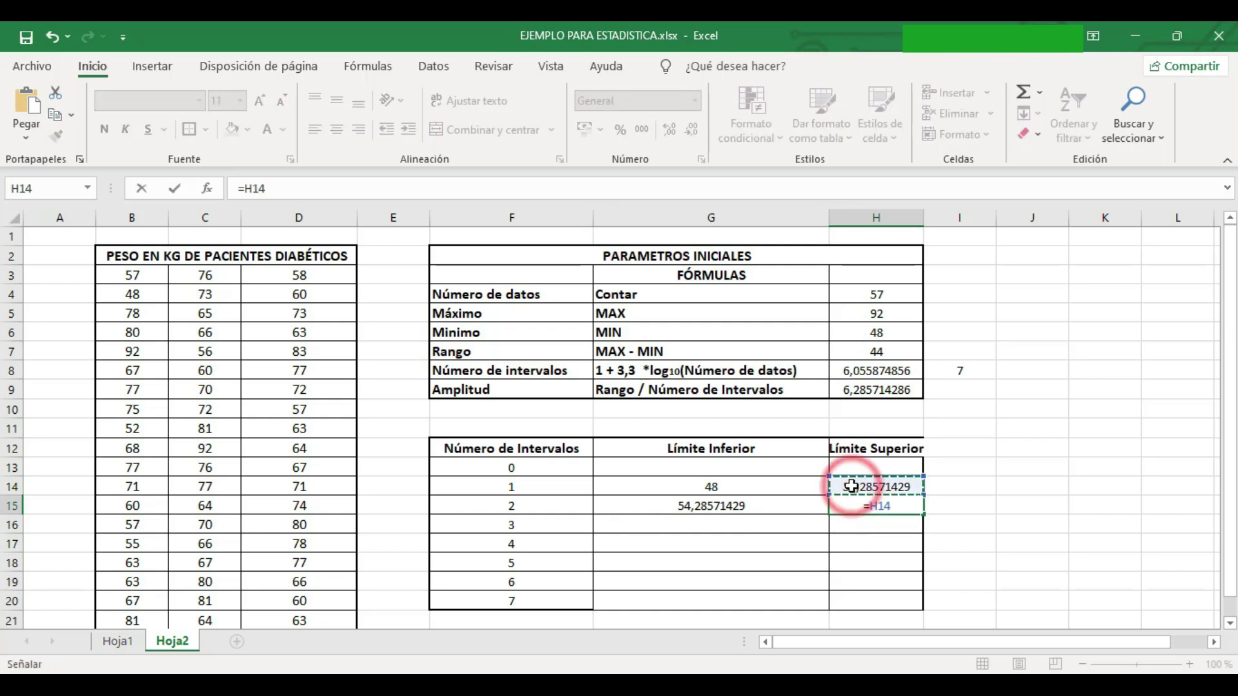
text(+)
key(Up)
key(Up)
key(Up)
key(Up)
key(Up)
key(Up)
click(898, 507)
double_click(898, 506)
key(F4)
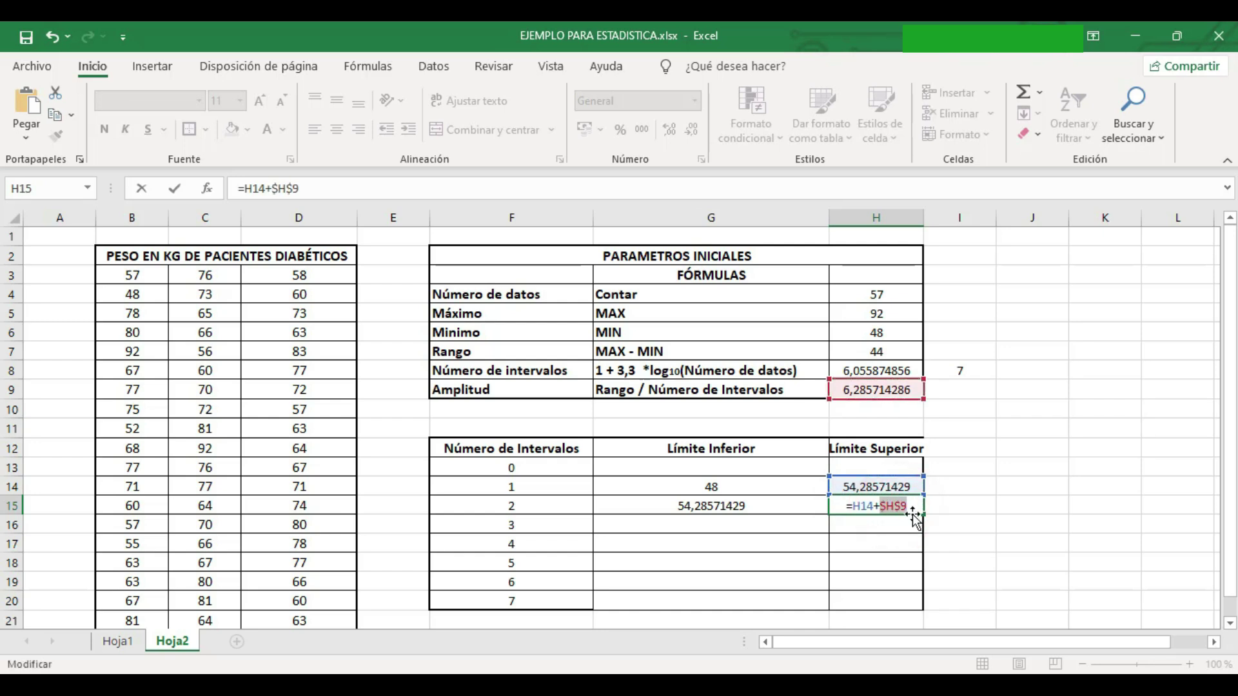
key(Return)
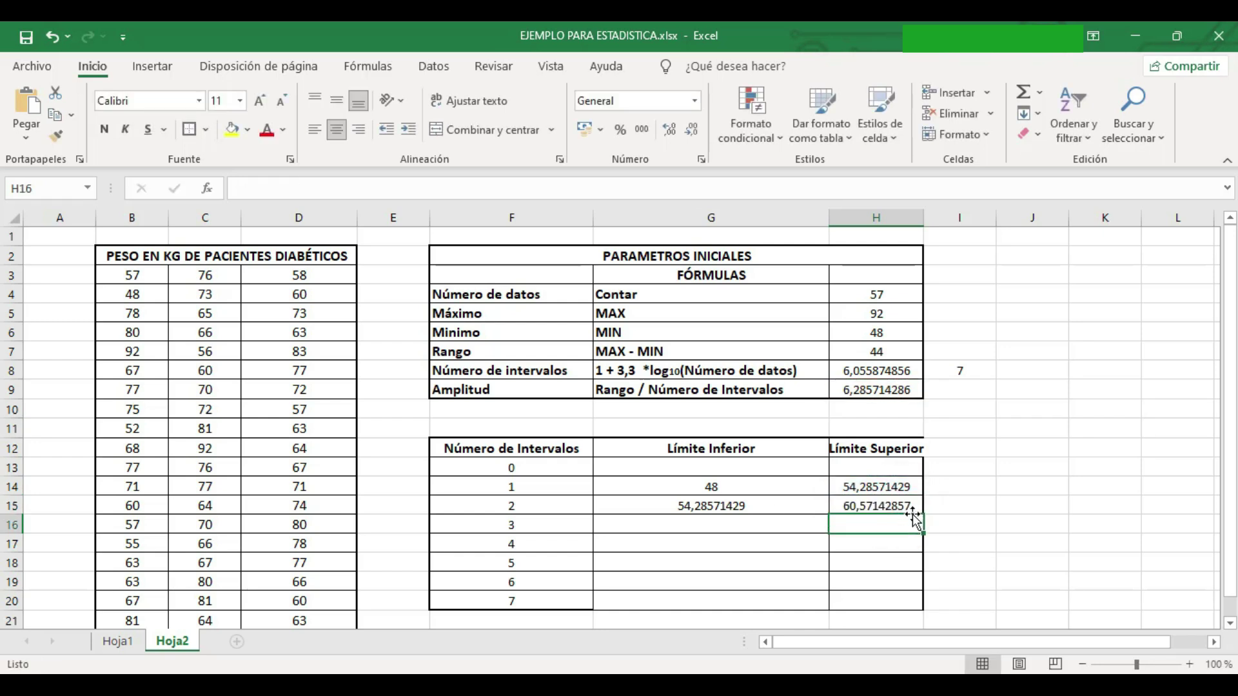
Step: Fill the limit formulas in G15 and H15 down to row 20 and compare the last upper limit with the maximum in H5
click(785, 503)
double_click(828, 515)
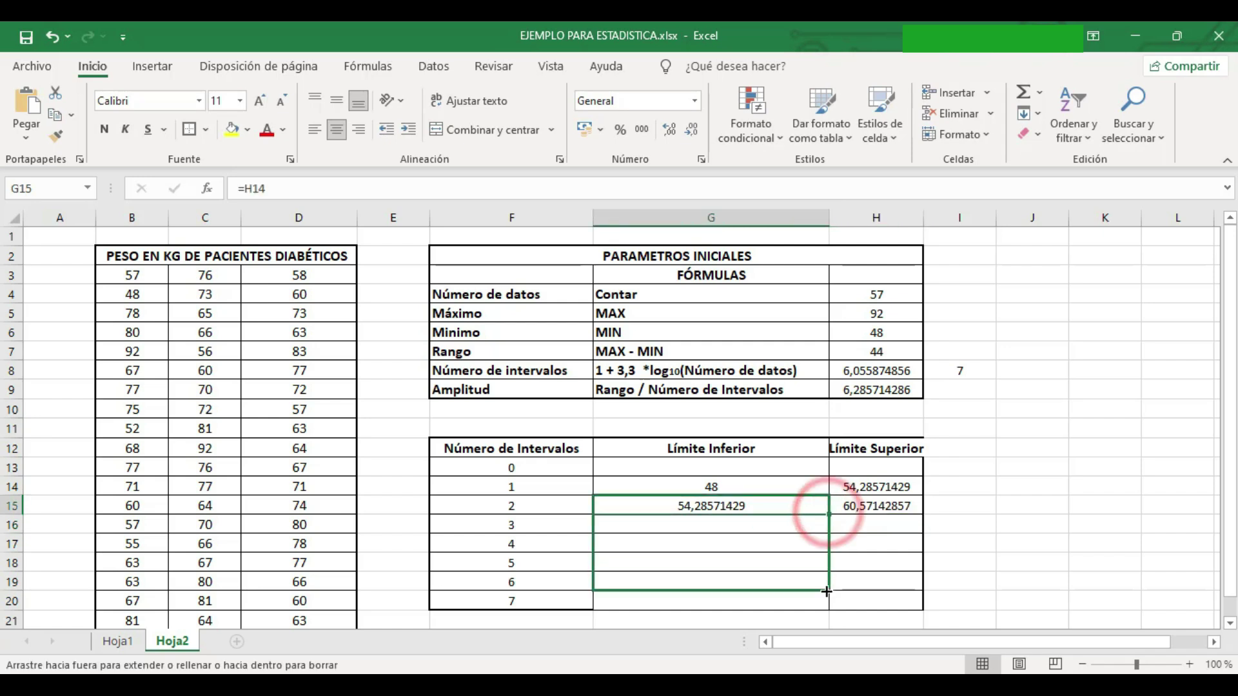
click(906, 509)
drag(923, 515, 922, 603)
click(958, 607)
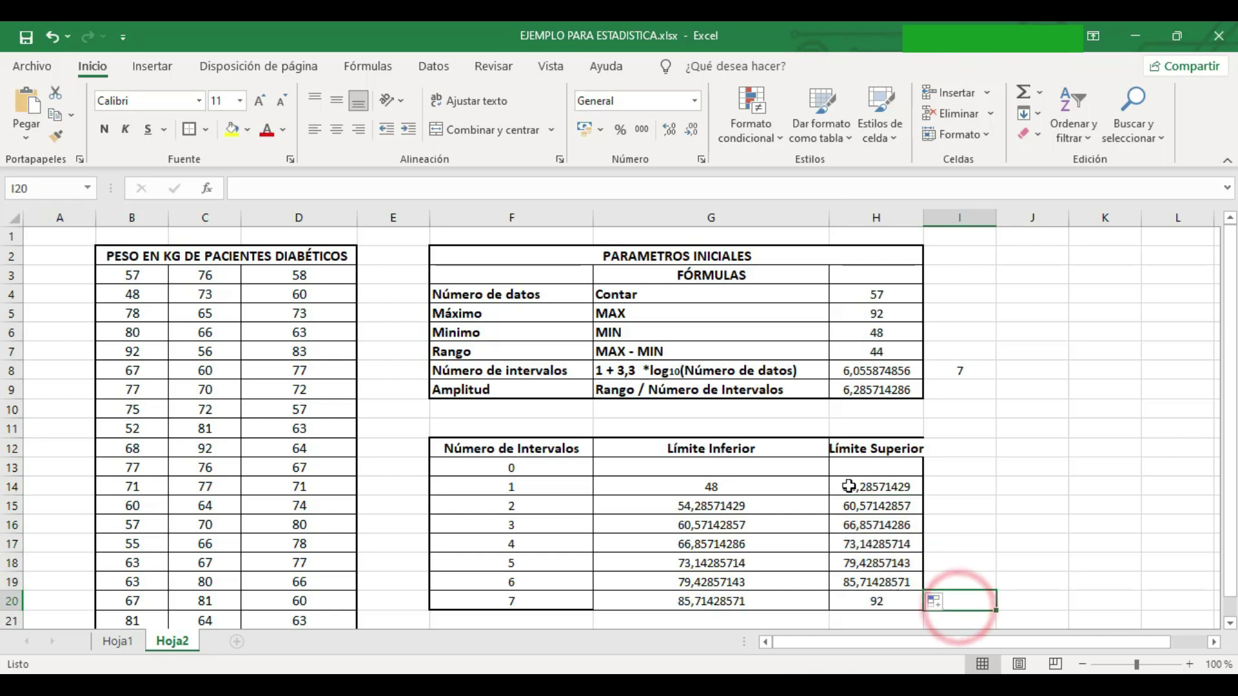
click(853, 603)
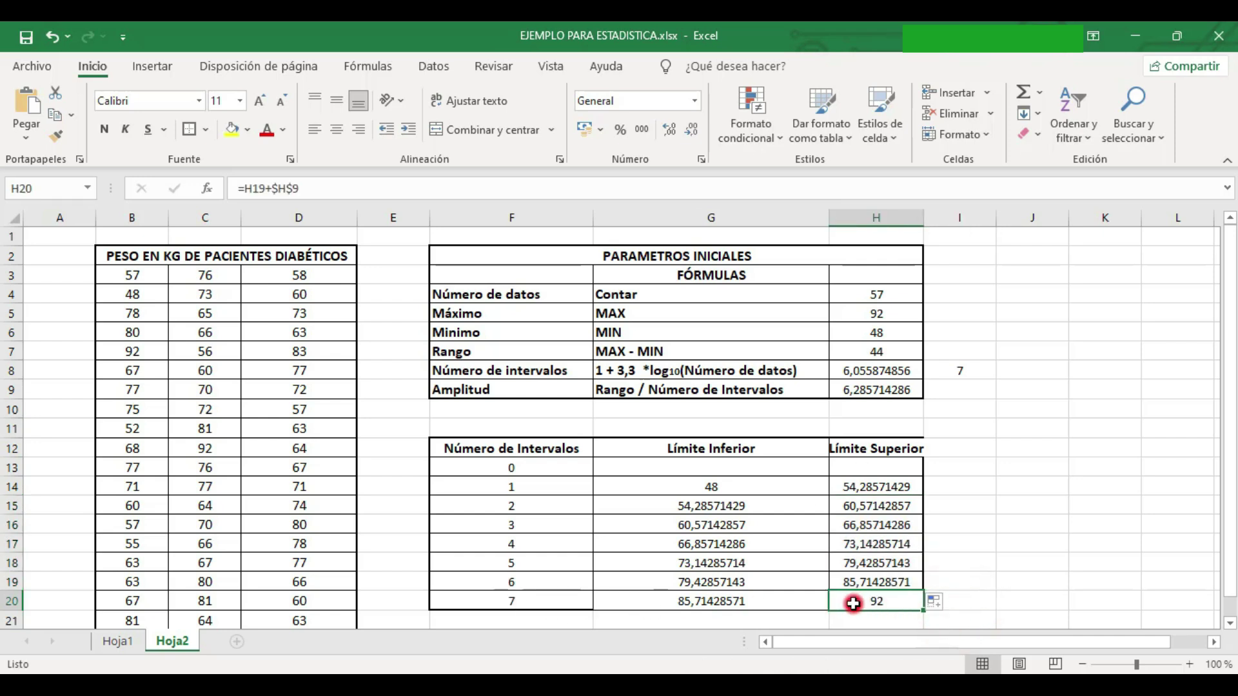
click(904, 316)
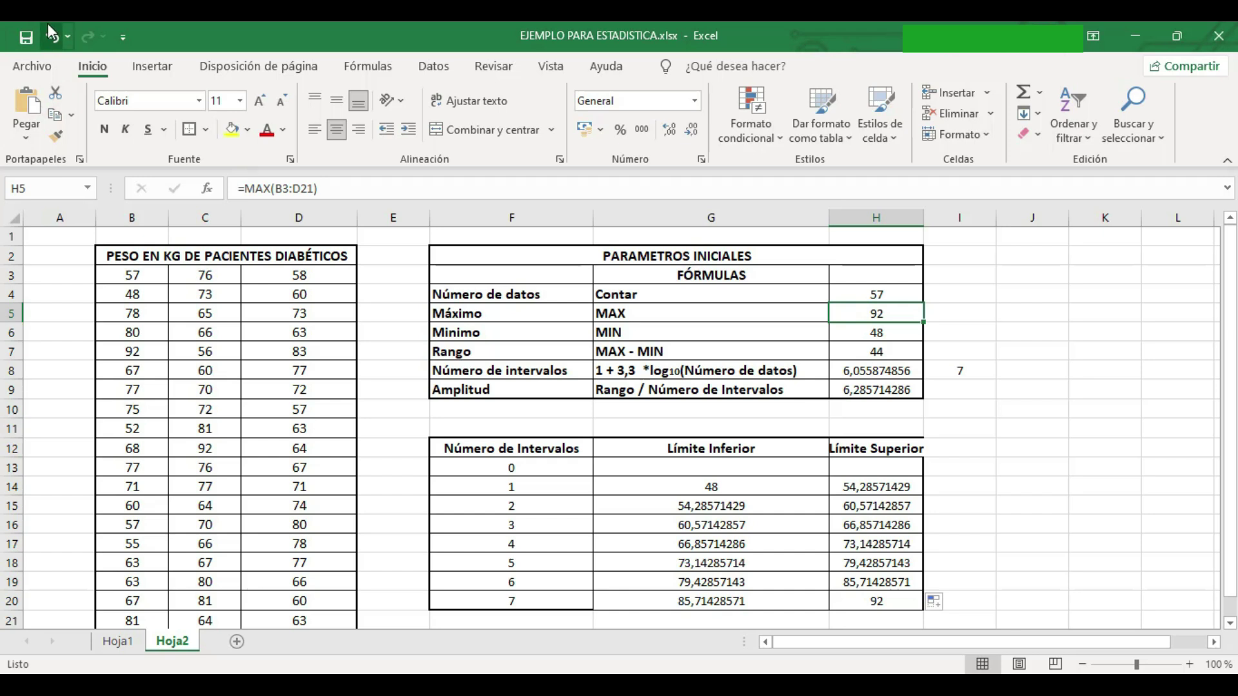
Step: Enable the Herramientas para análisis add-in through the Excel add-ins options
click(32, 66)
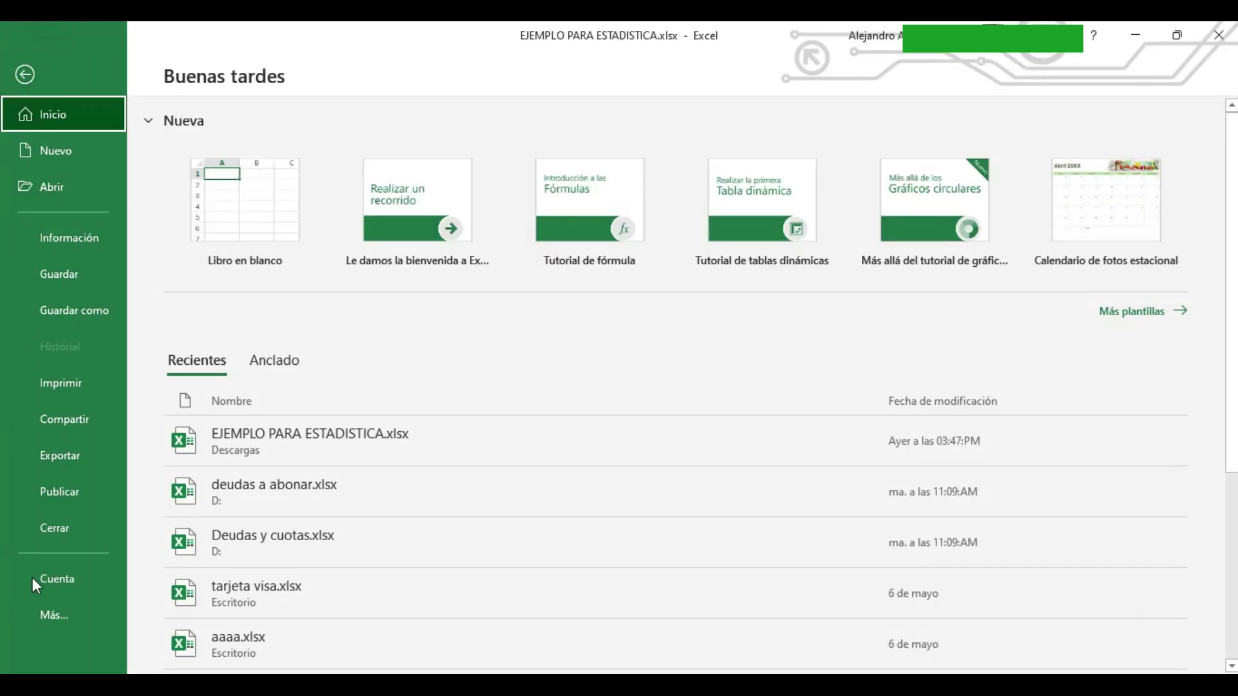
click(45, 615)
click(178, 655)
click(304, 314)
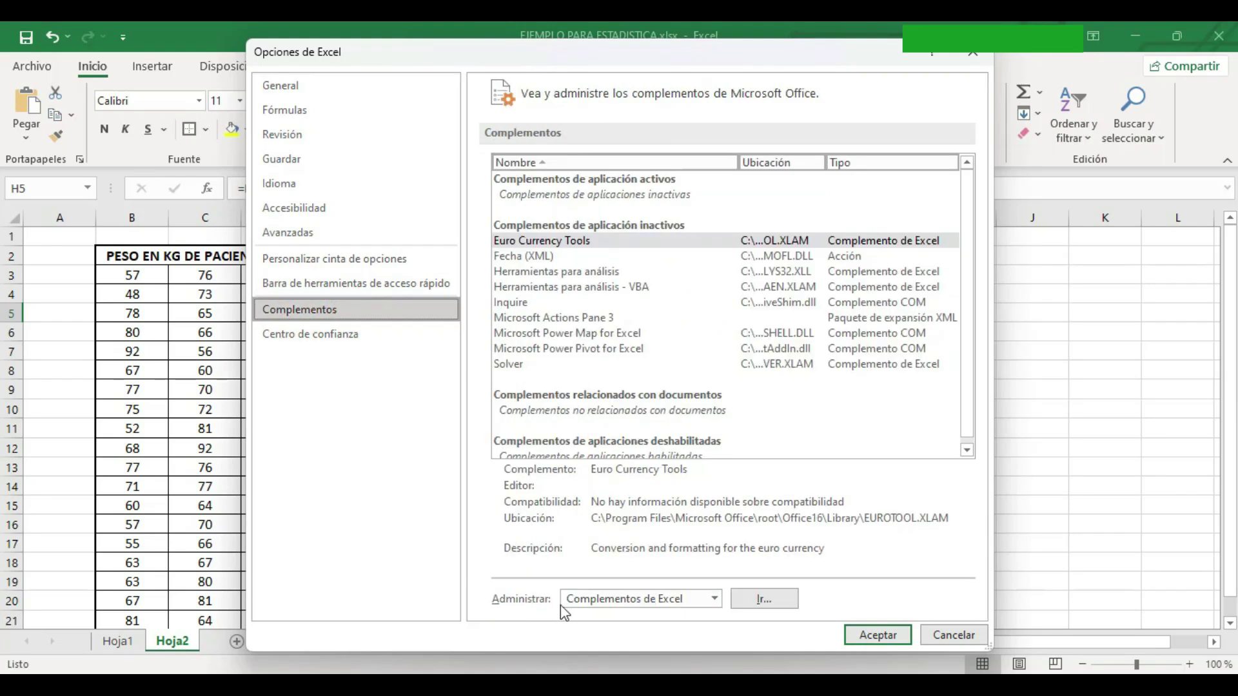
click(765, 599)
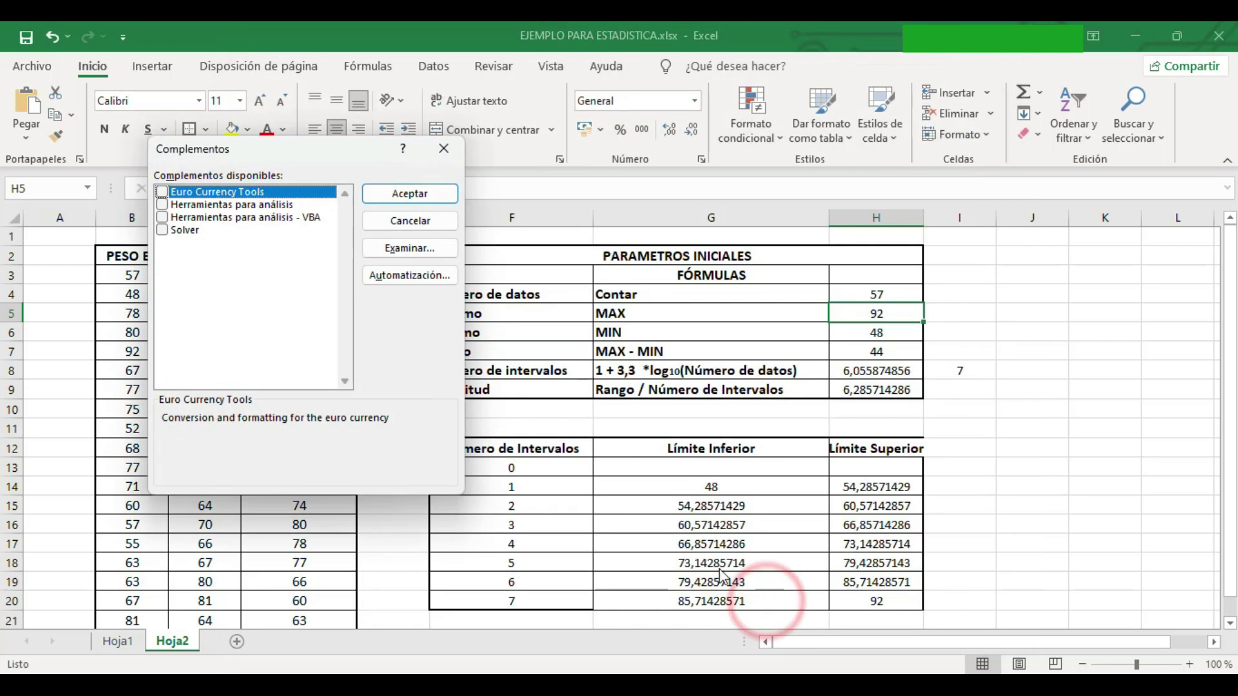
click(162, 206)
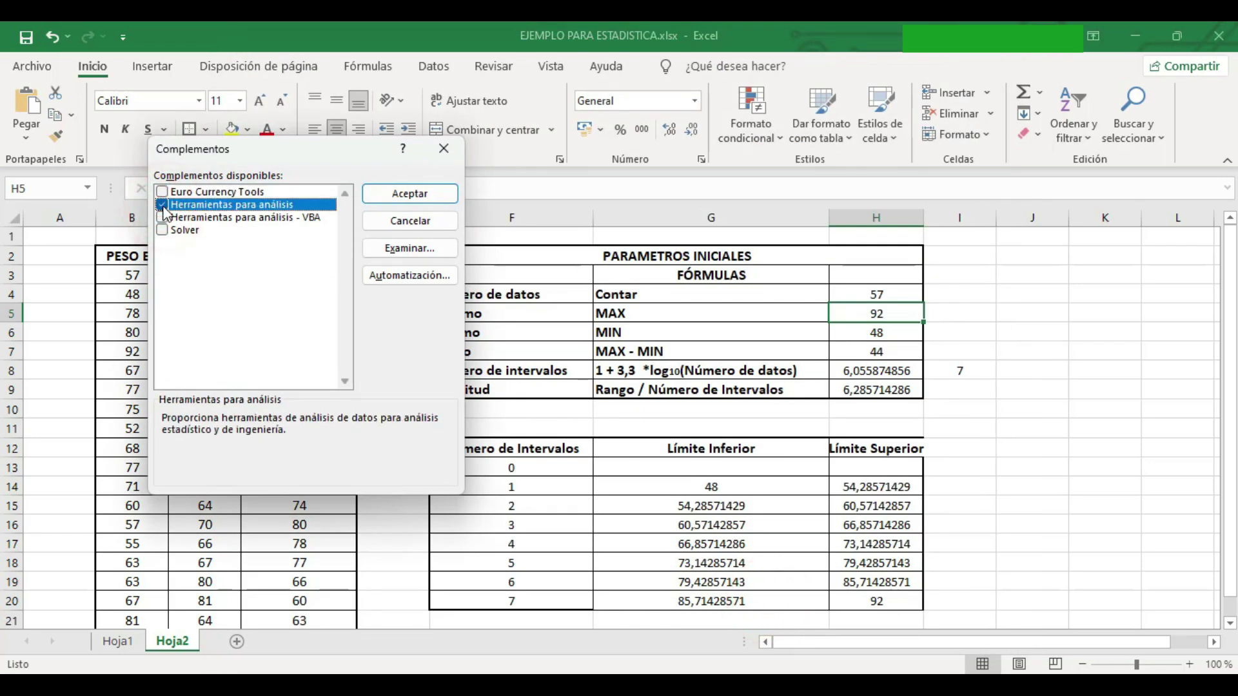
click(381, 193)
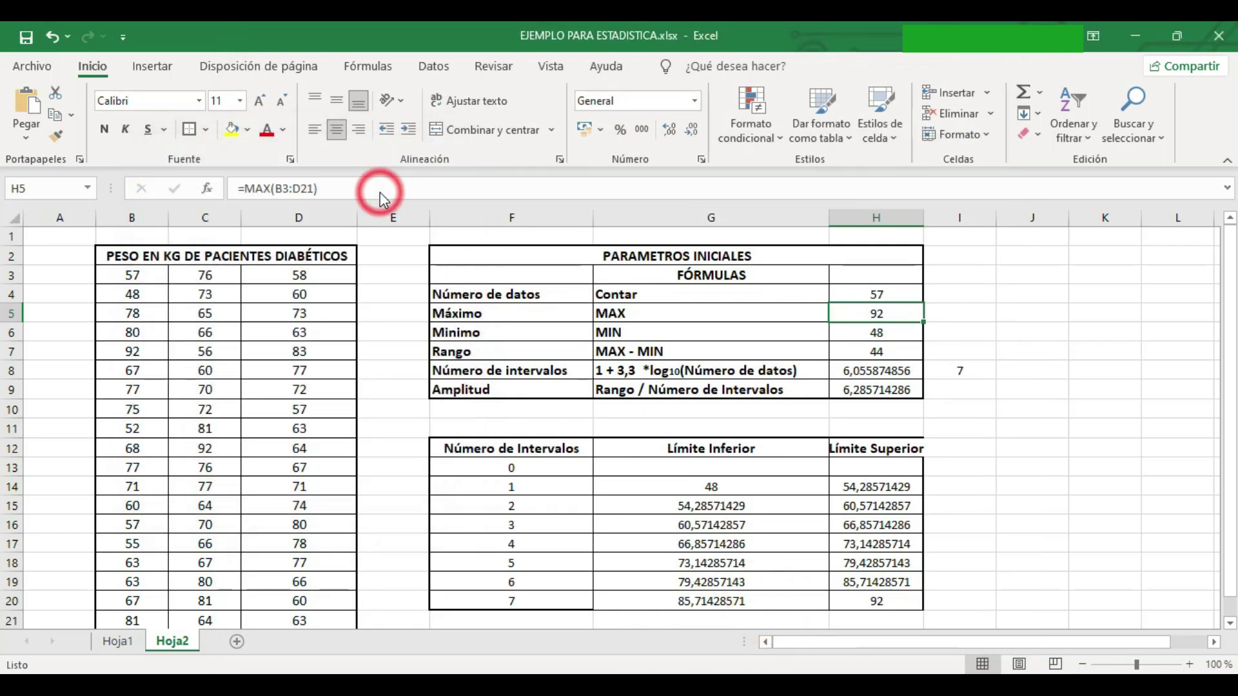
Step: Start a Histograma data analysis and set its input range to the patient weights in B3:D21
click(438, 71)
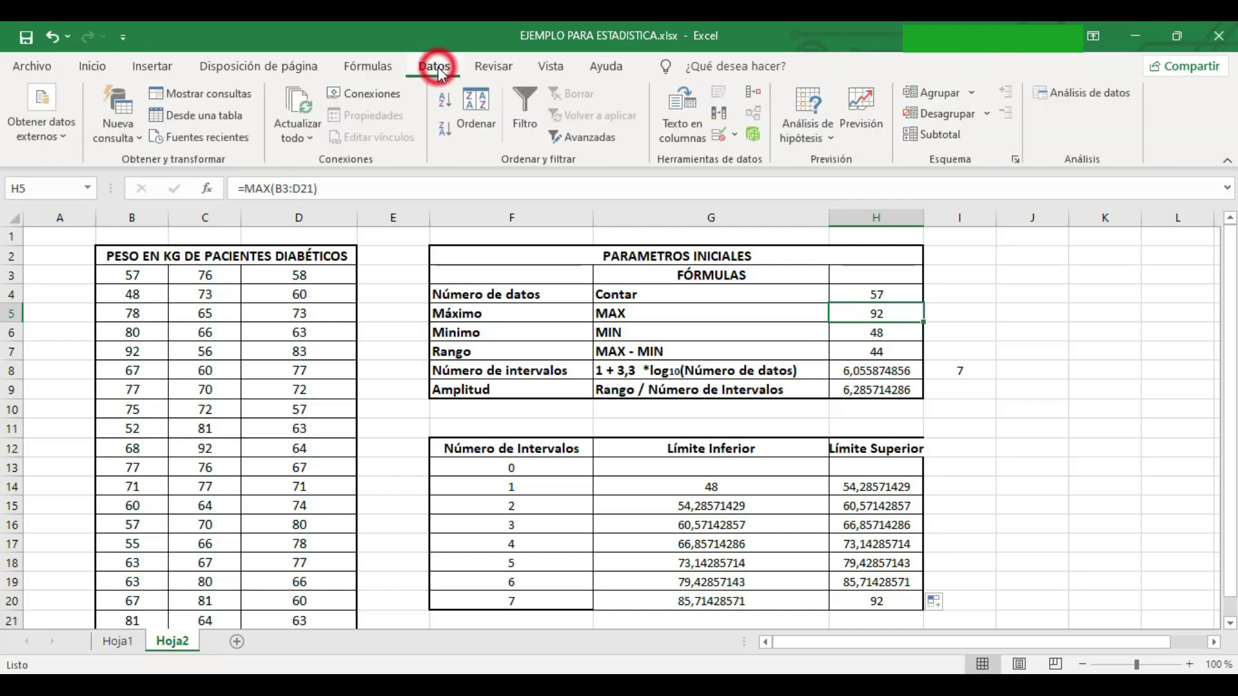
click(1065, 100)
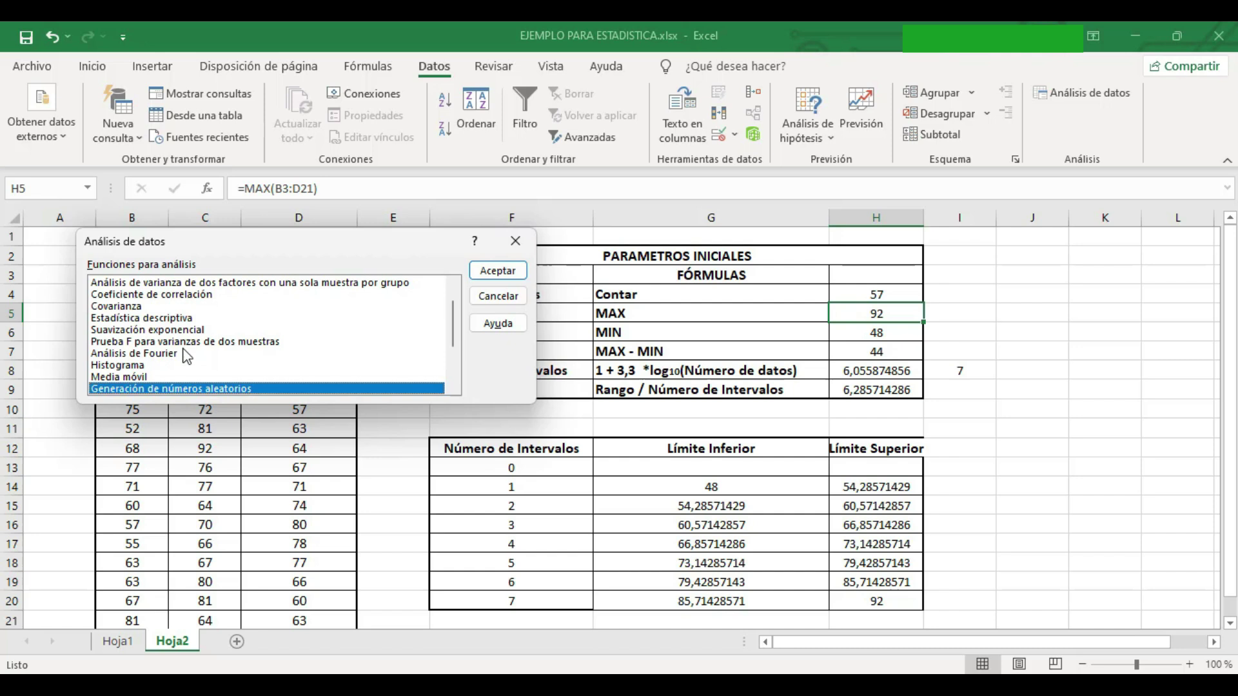
click(108, 366)
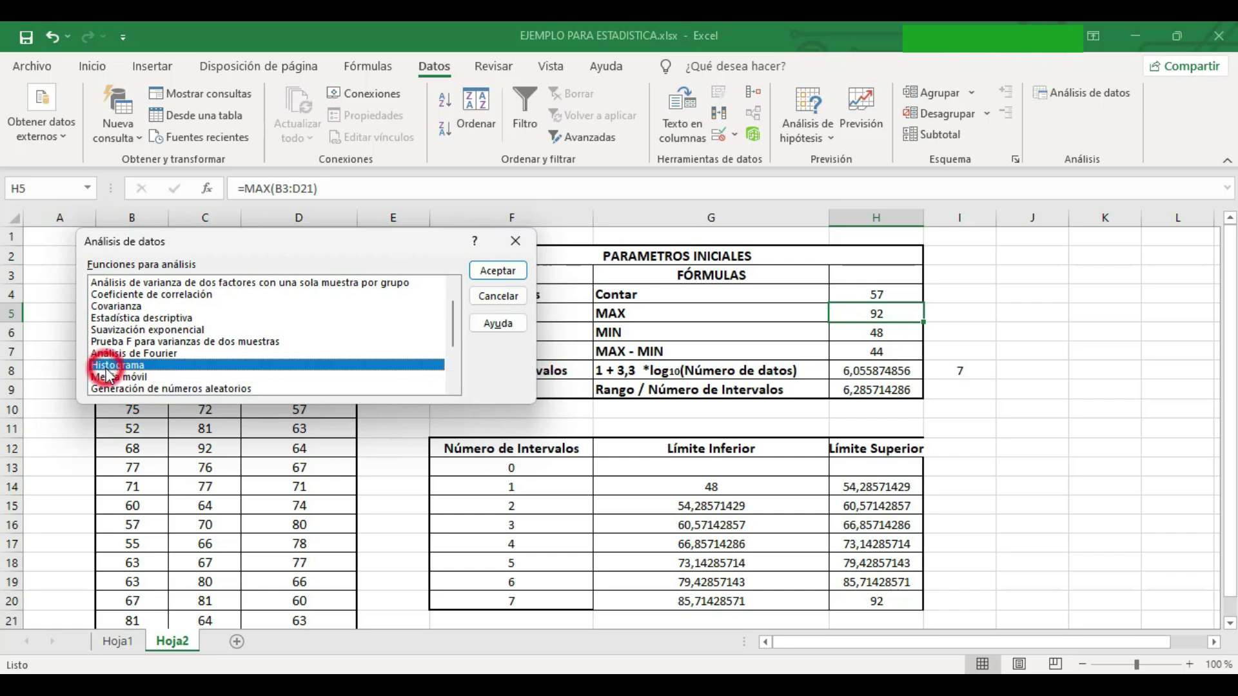
click(498, 271)
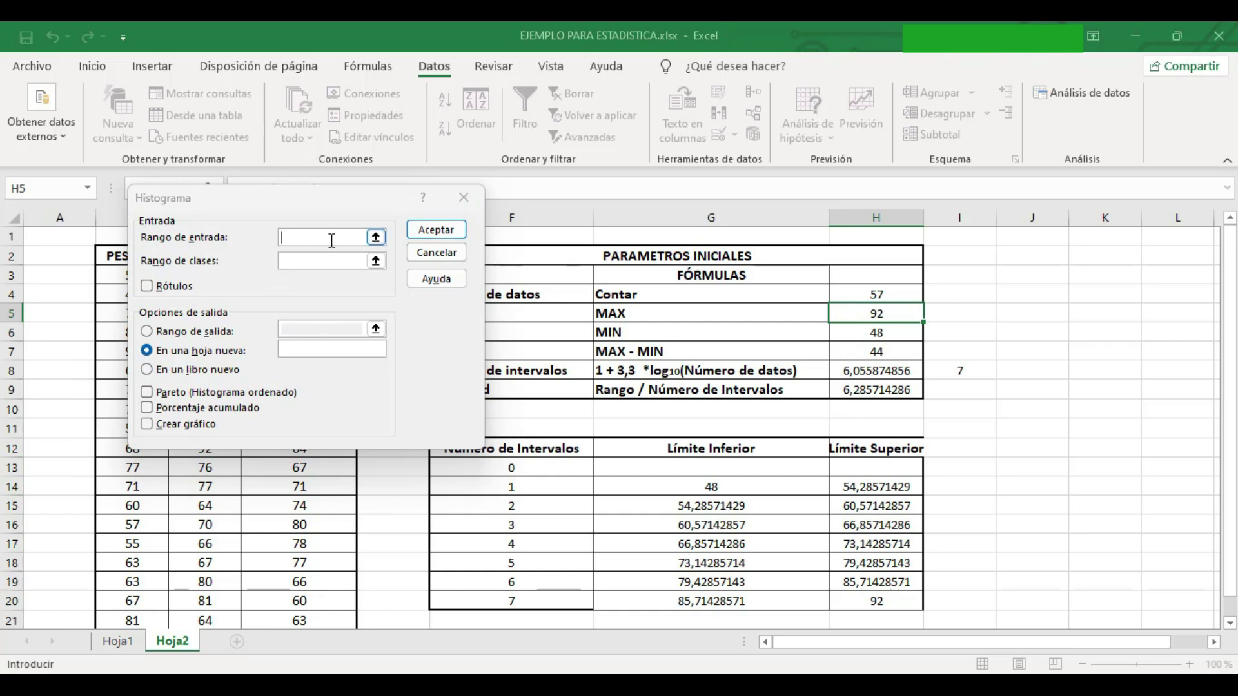
click(377, 239)
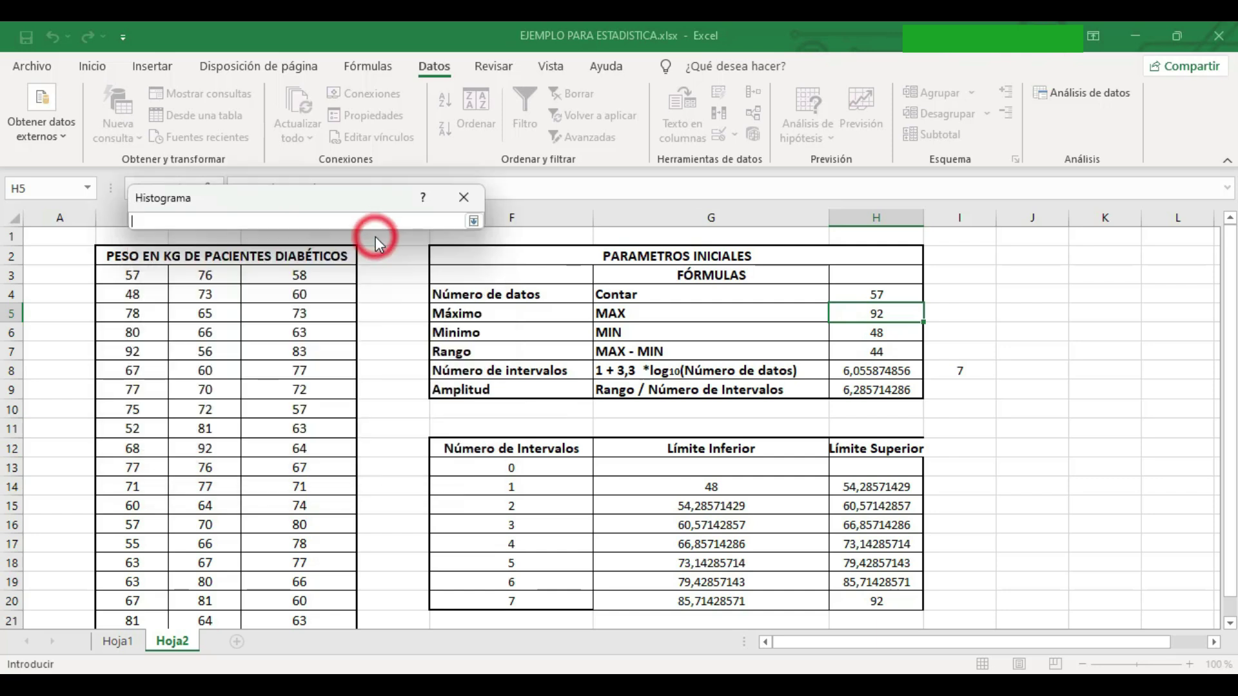
drag(130, 276, 316, 597)
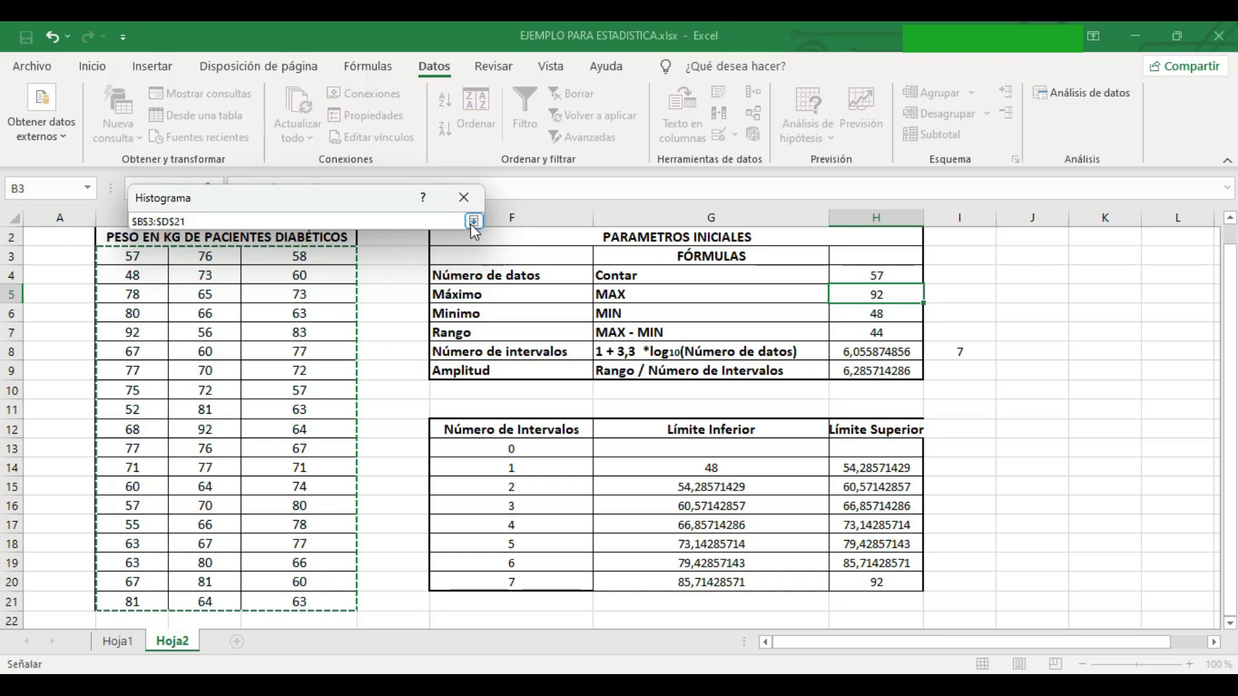
click(474, 221)
Step: Set the histogram's class range to the upper limits in H13:H20, including the blank cell above the first limit
click(376, 260)
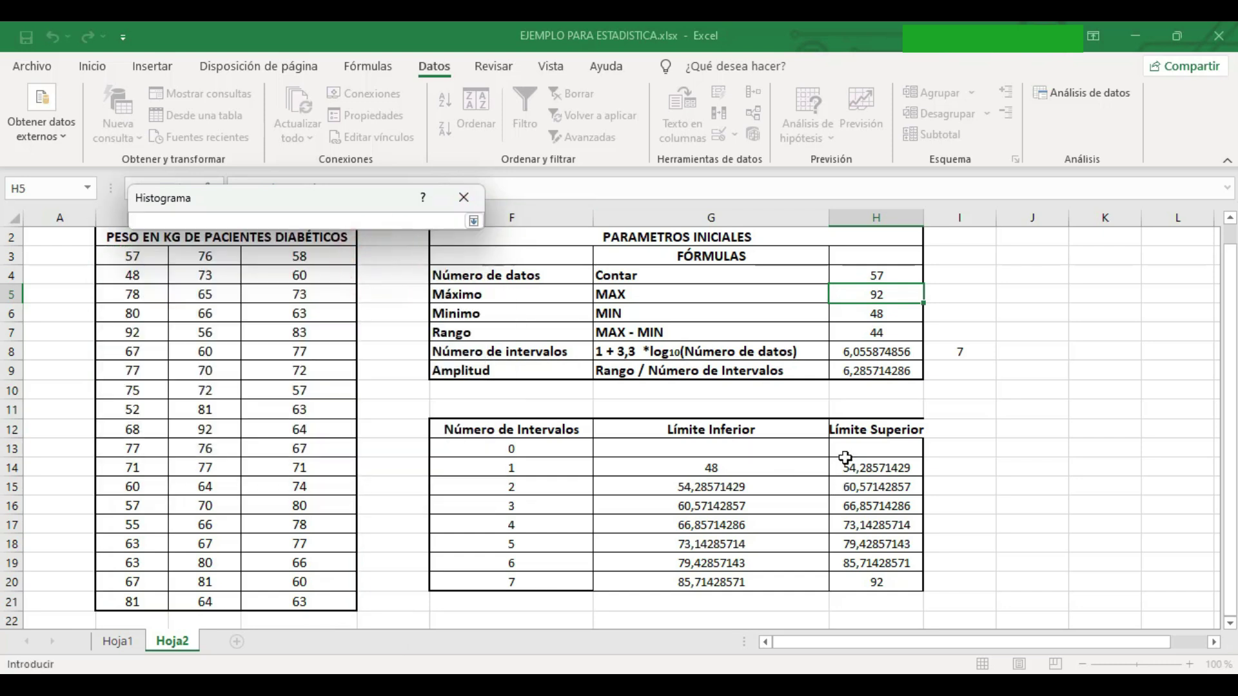
drag(846, 443, 888, 582)
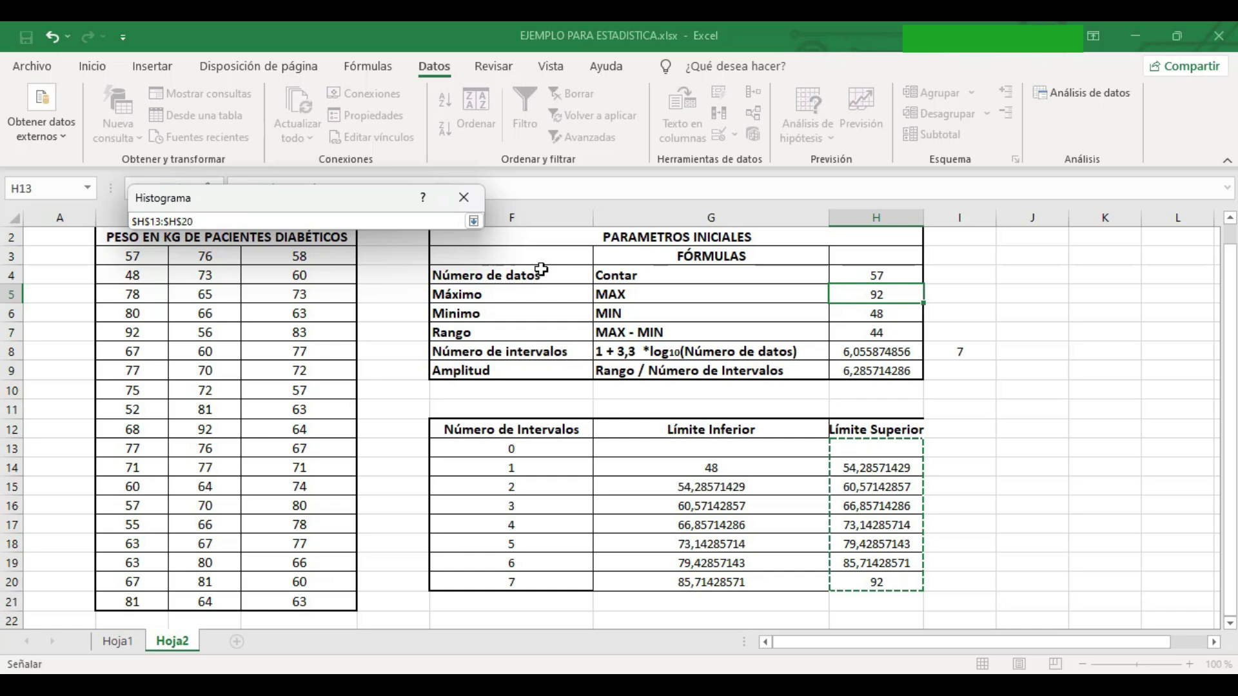
click(474, 222)
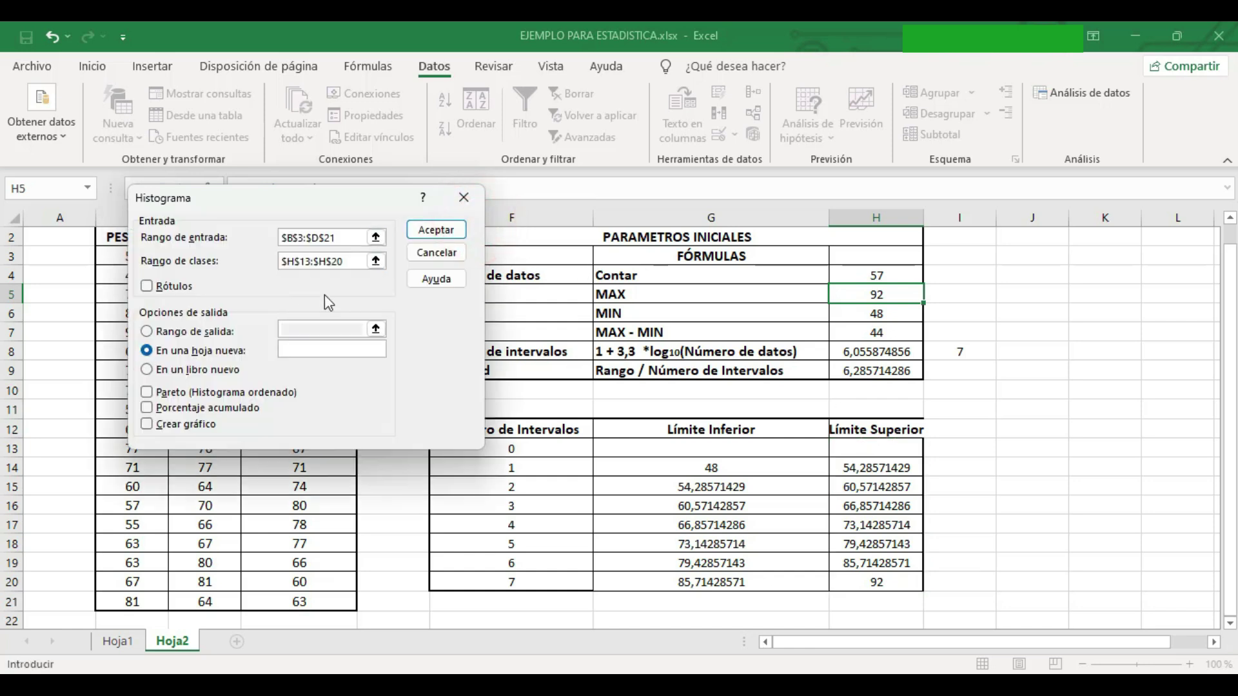
Step: Turn on labels, cumulative percentage and chart creation, and generate the histogram on a new sheet
click(149, 290)
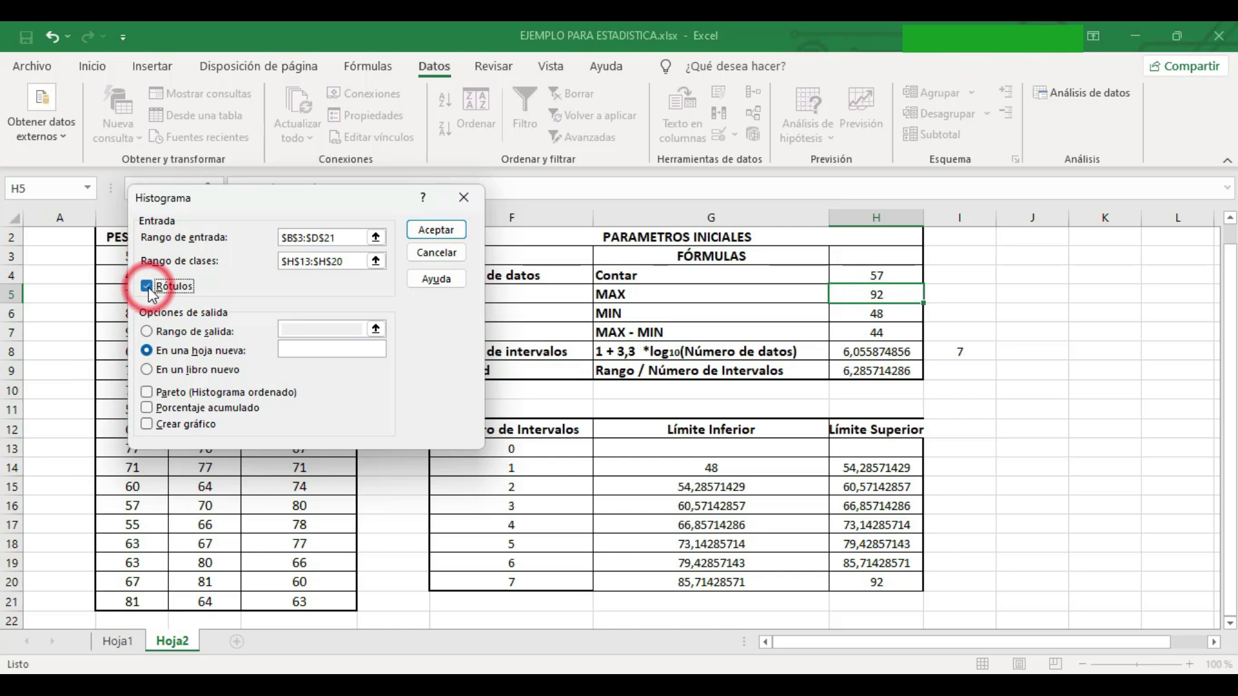
click(147, 409)
click(147, 425)
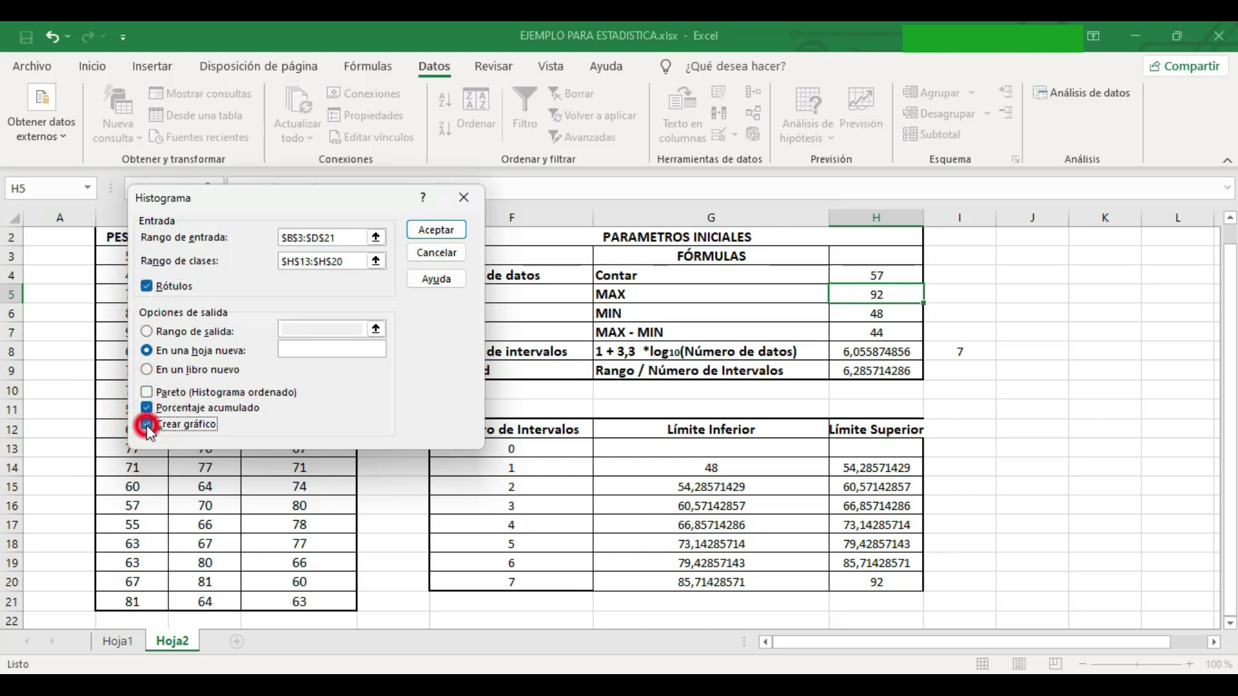
click(434, 235)
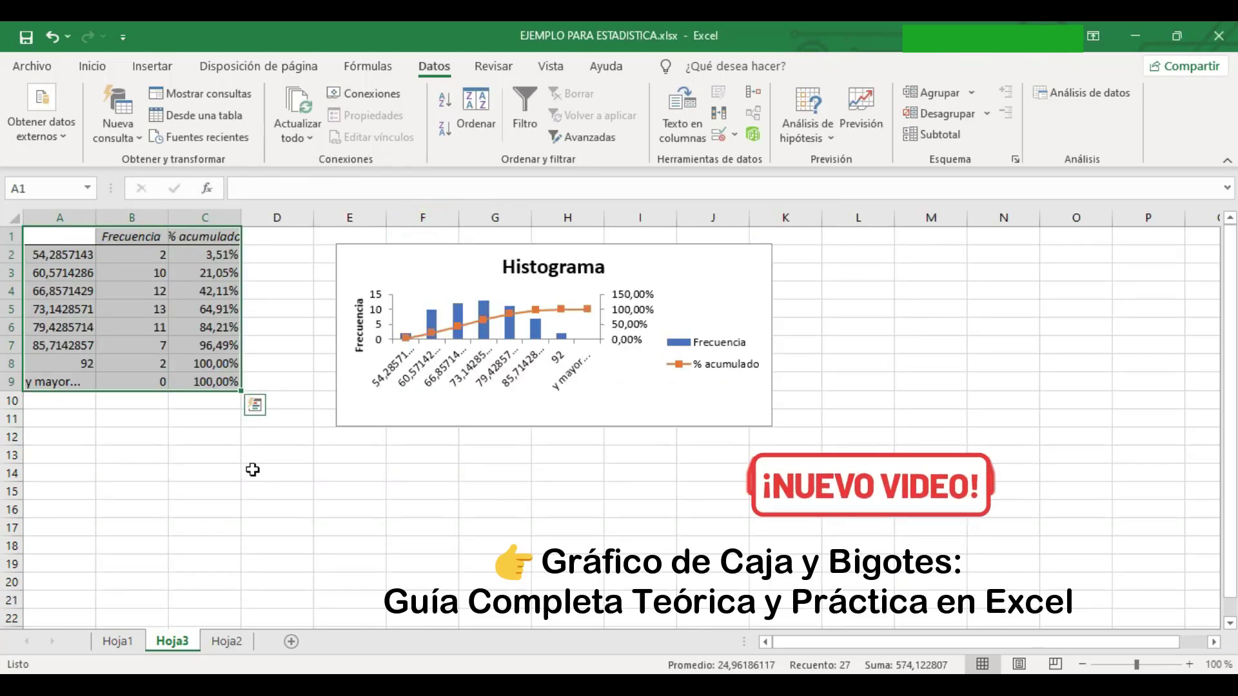